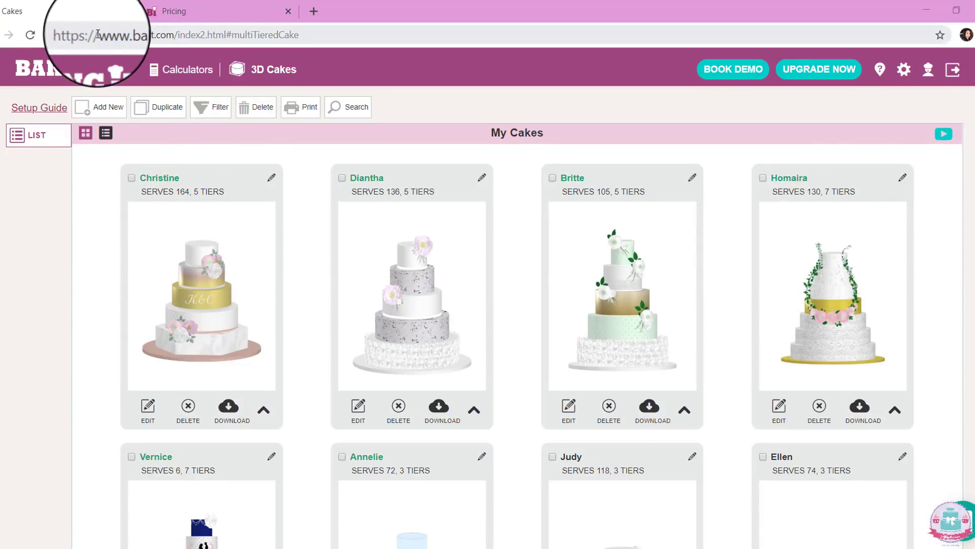
Open the setup guide and go through its units and portion sizes pages, keeping the settings as they are
left_click_drag(98, 35, 177, 33)
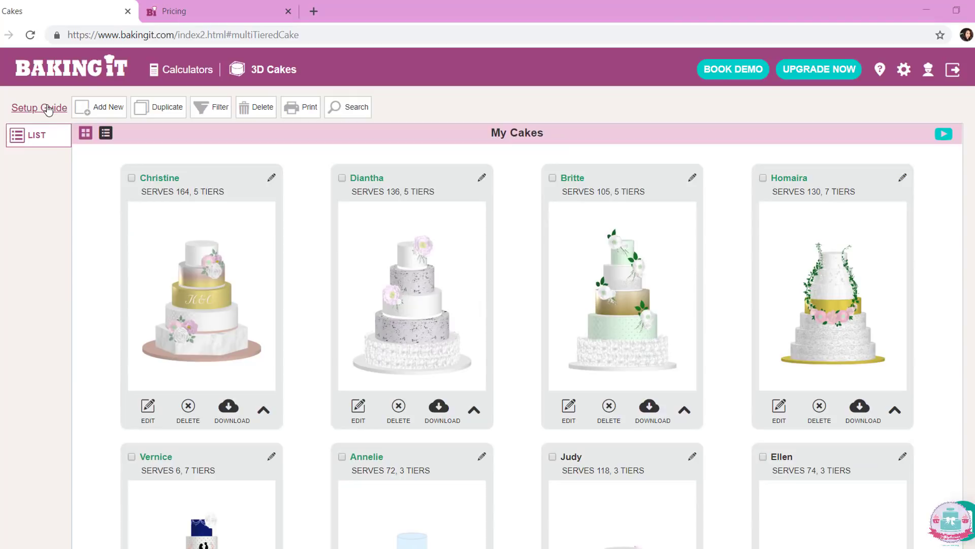
left_click(48, 108)
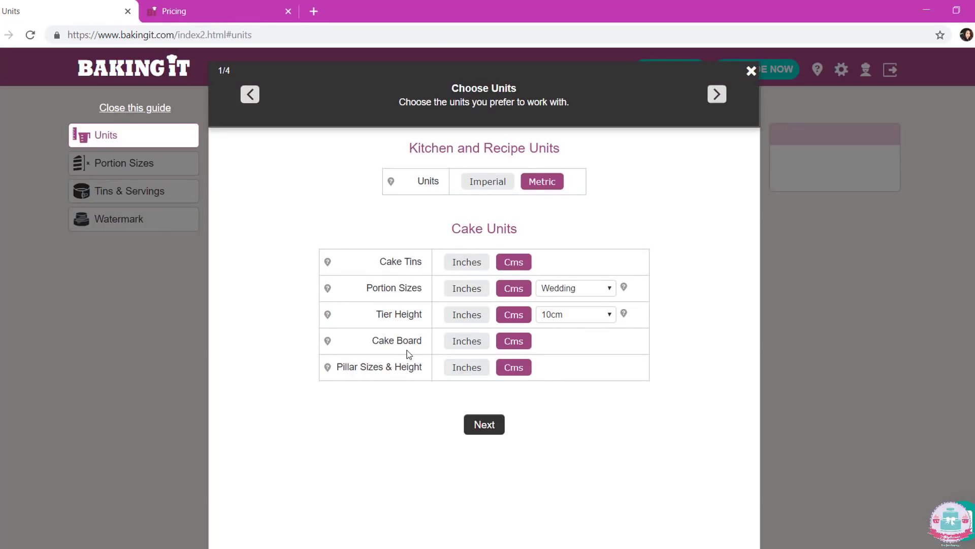
left_click_drag(401, 148, 565, 147)
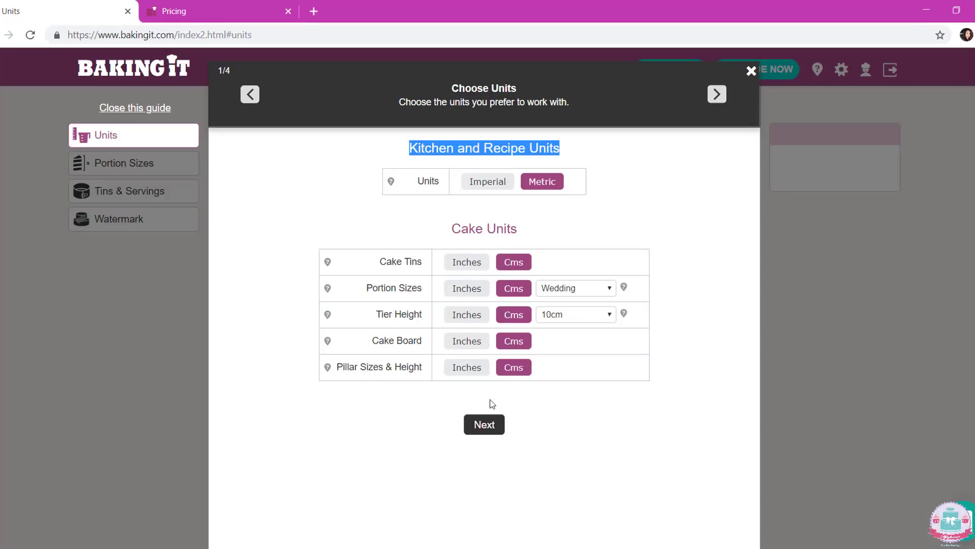
left_click(496, 429)
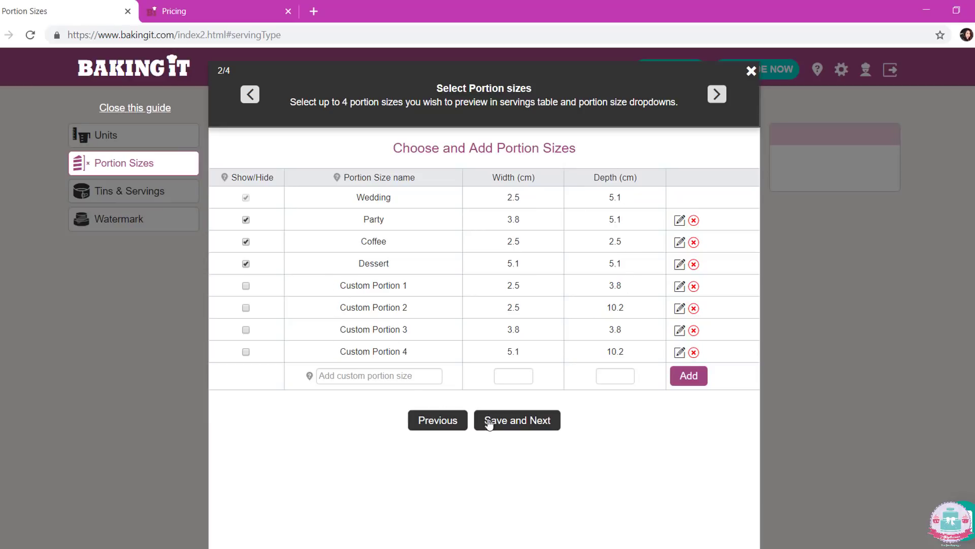
left_click(537, 420)
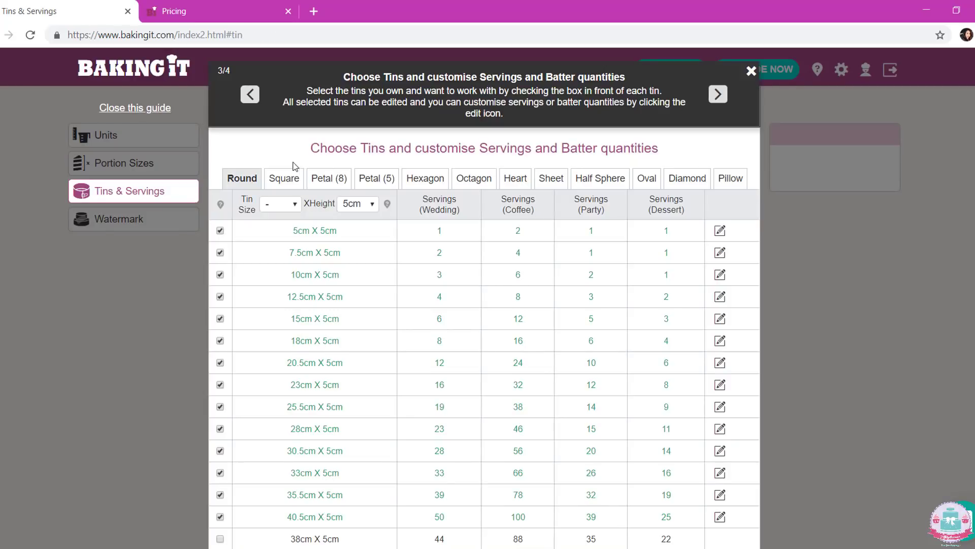
Review the round and square tin lists with their servings and continue to the watermark page
scroll(486, 217, "down", 3)
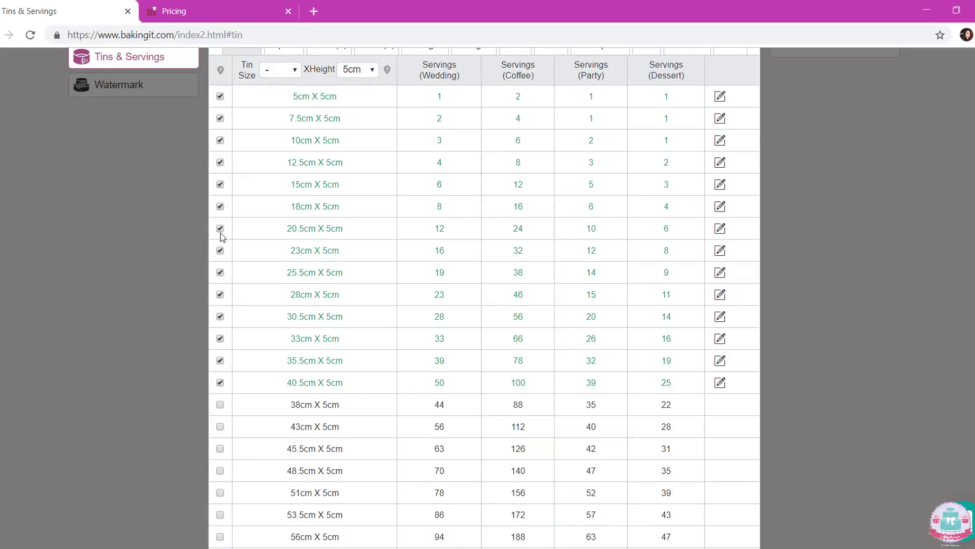
scroll(220, 235, "down", 3)
scroll(237, 255, "up", 2)
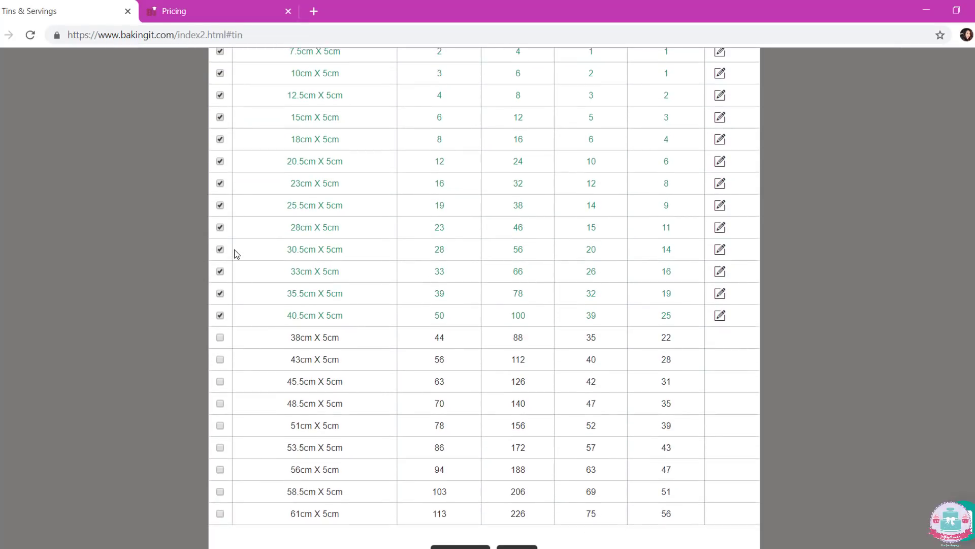
scroll(352, 290, "up", 5)
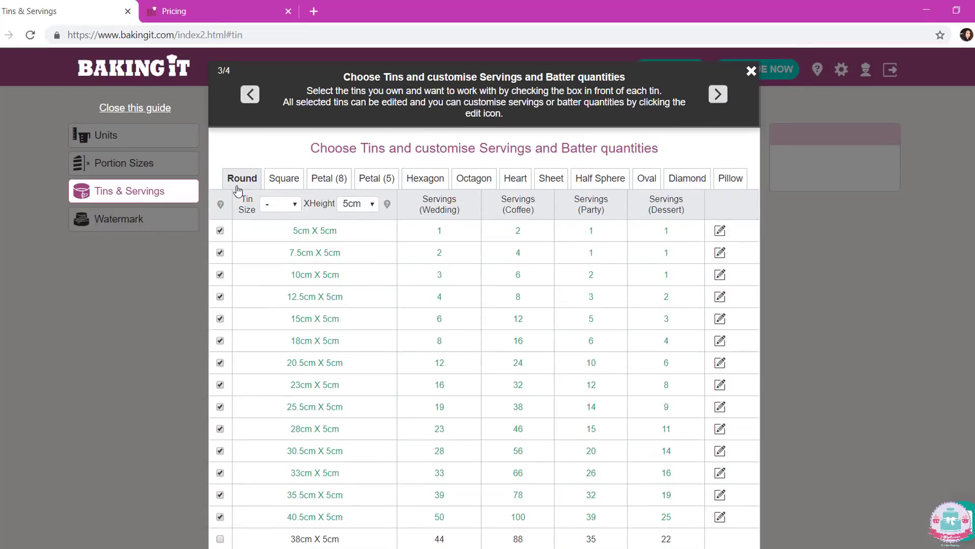
left_click(285, 182)
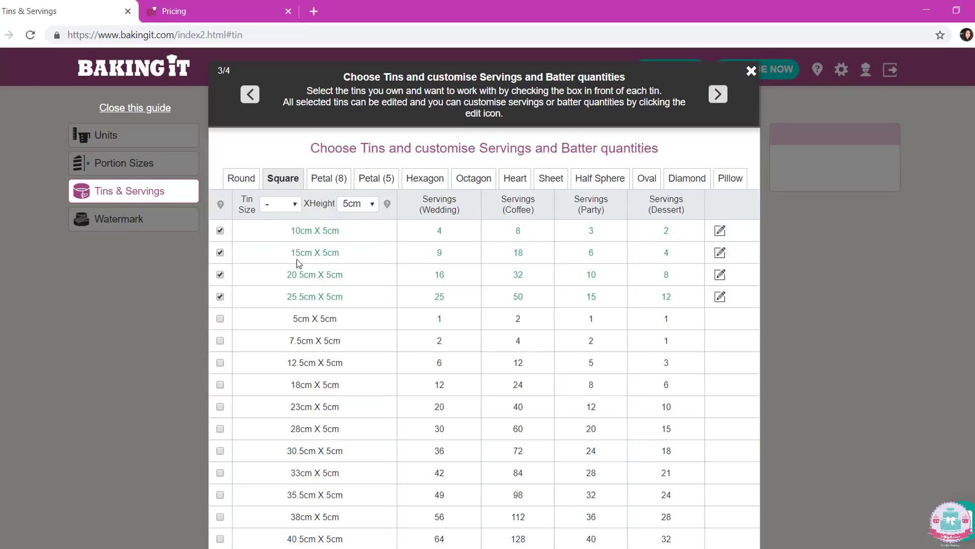
scroll(296, 259, "down", 5)
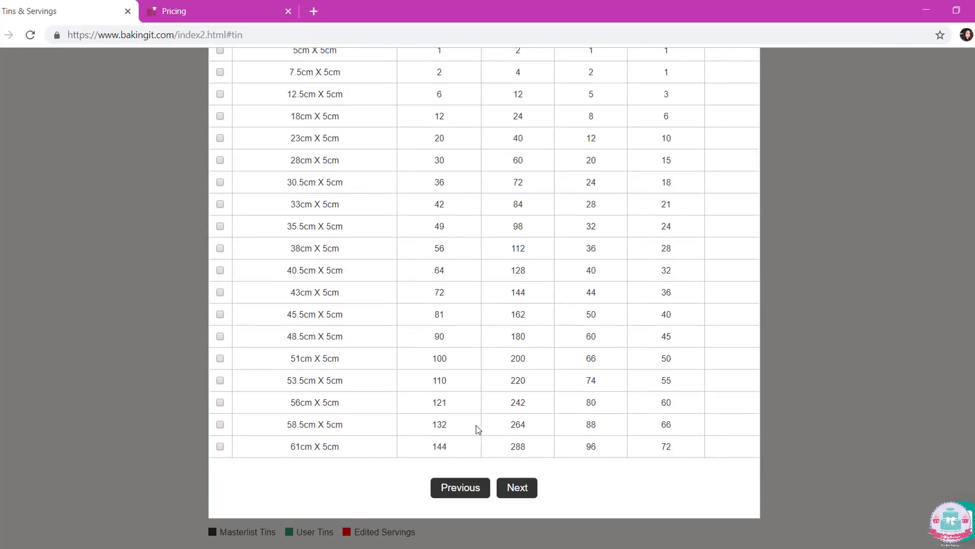
left_click(515, 488)
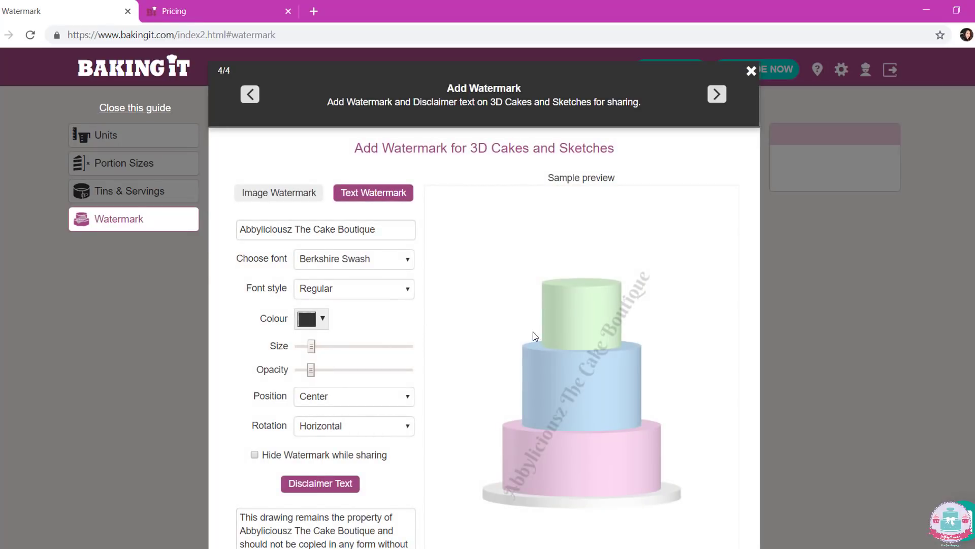
Review the text watermark, image watermark and disclaimer options, and finish the setup guide
scroll(520, 341, "down", 3)
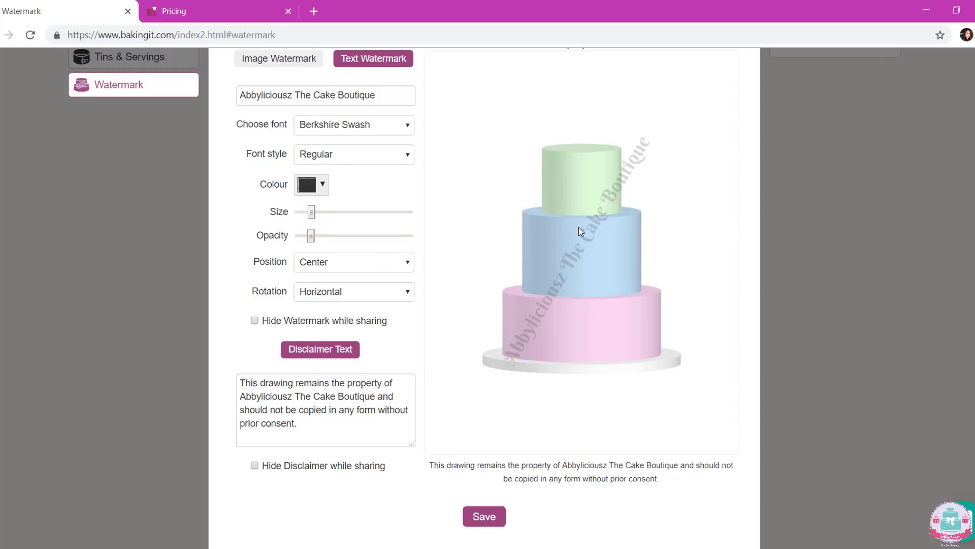
scroll(586, 165, "up", 1)
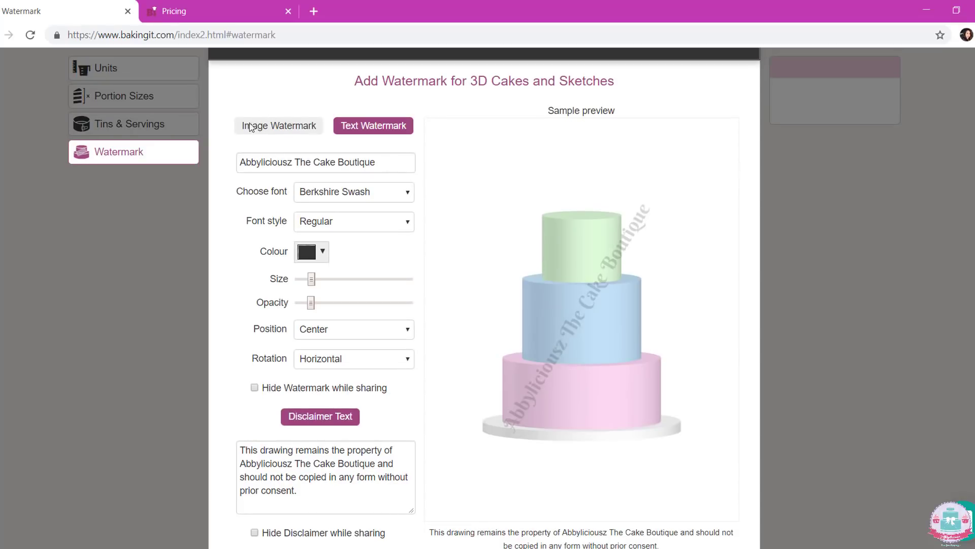
left_click(262, 129)
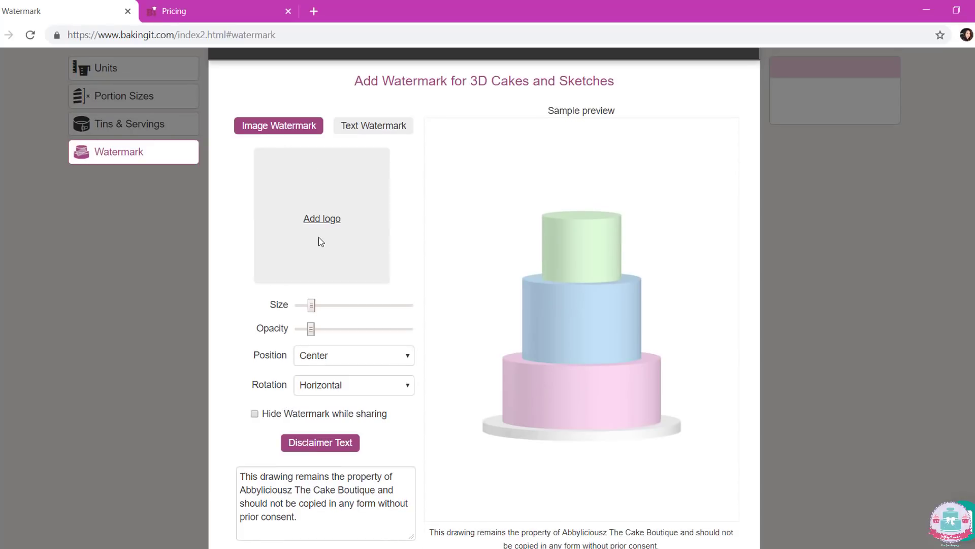
scroll(417, 251, "down", 2)
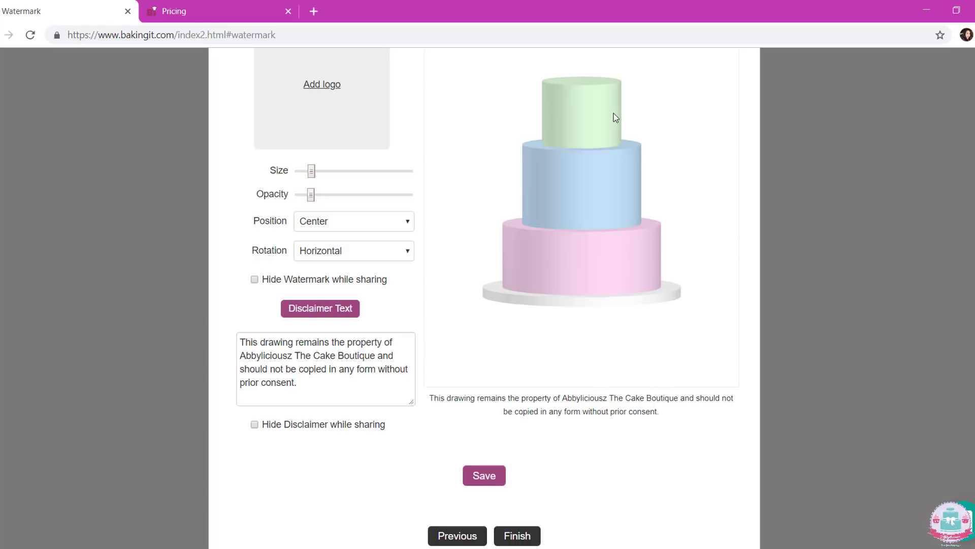
scroll(507, 391, "down", 1)
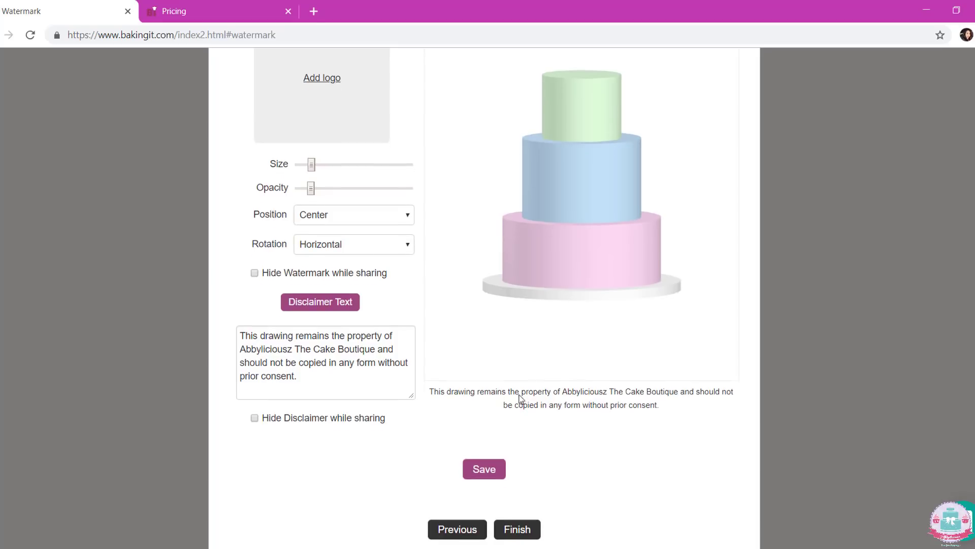
left_click(525, 521)
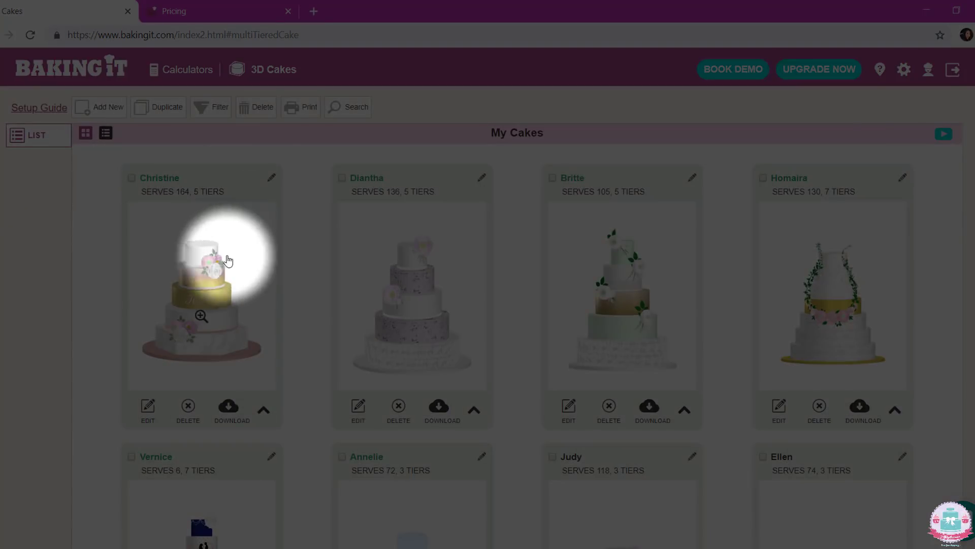
Start a new cake and show the round tier combinations for 60 desired servings with the Wedding portion size
left_click(104, 110)
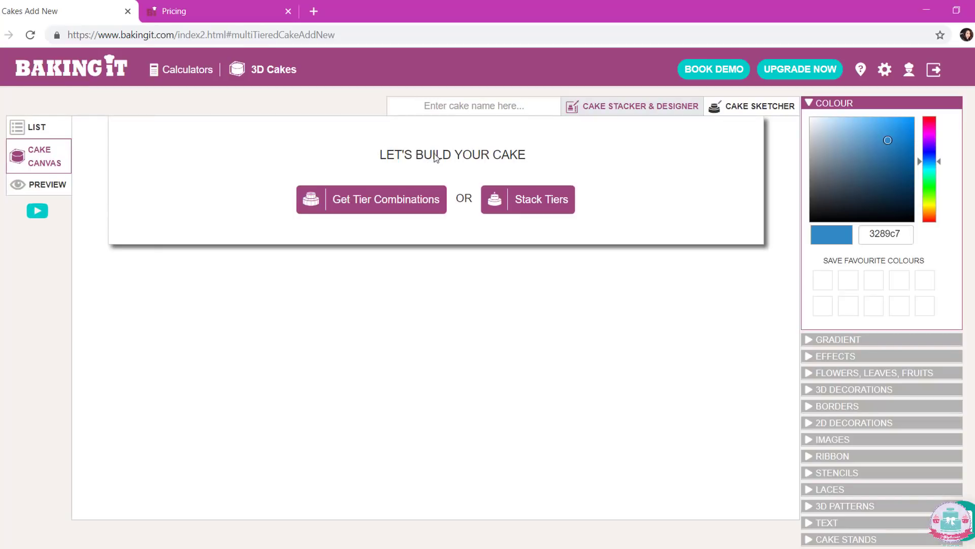
left_click_drag(380, 154, 539, 159)
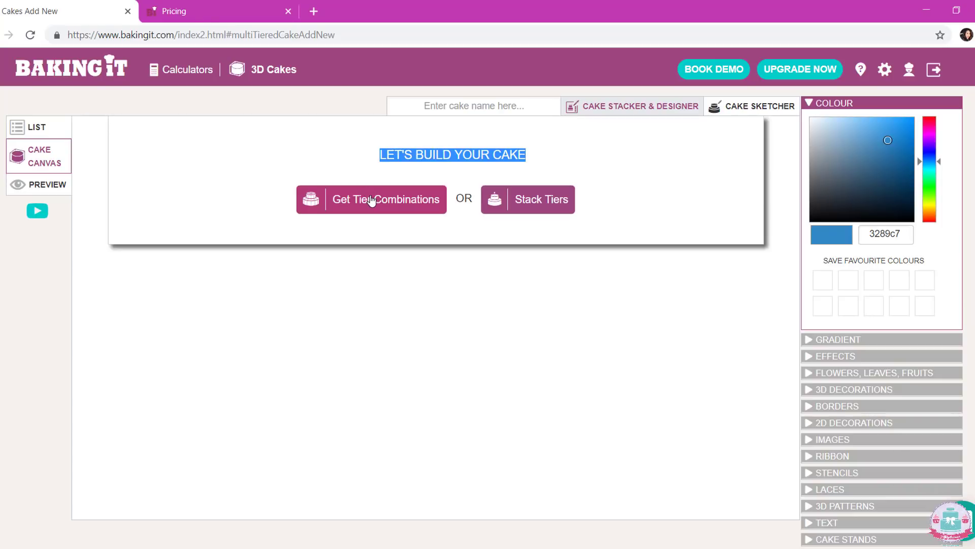
left_click(393, 206)
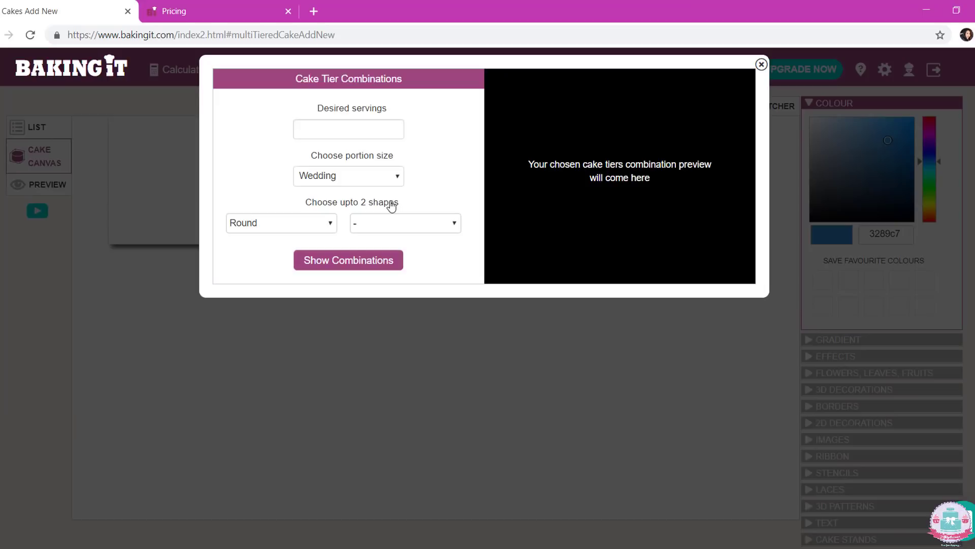
left_click(370, 133)
type("60")
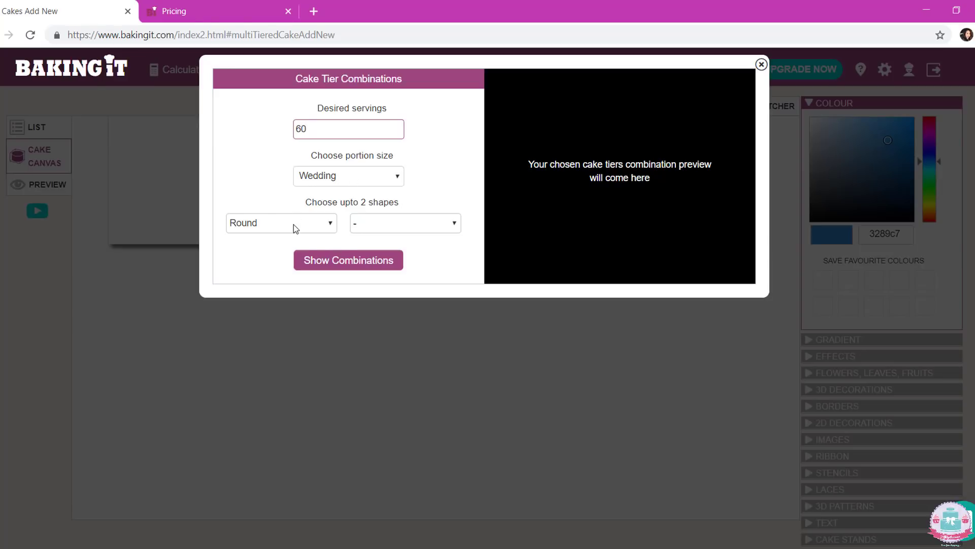
left_click(278, 226)
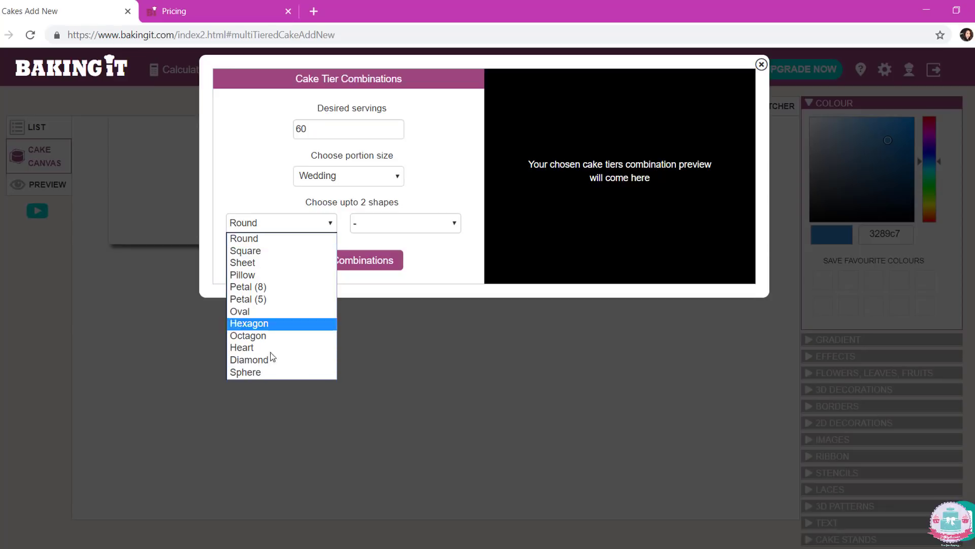
left_click(285, 224)
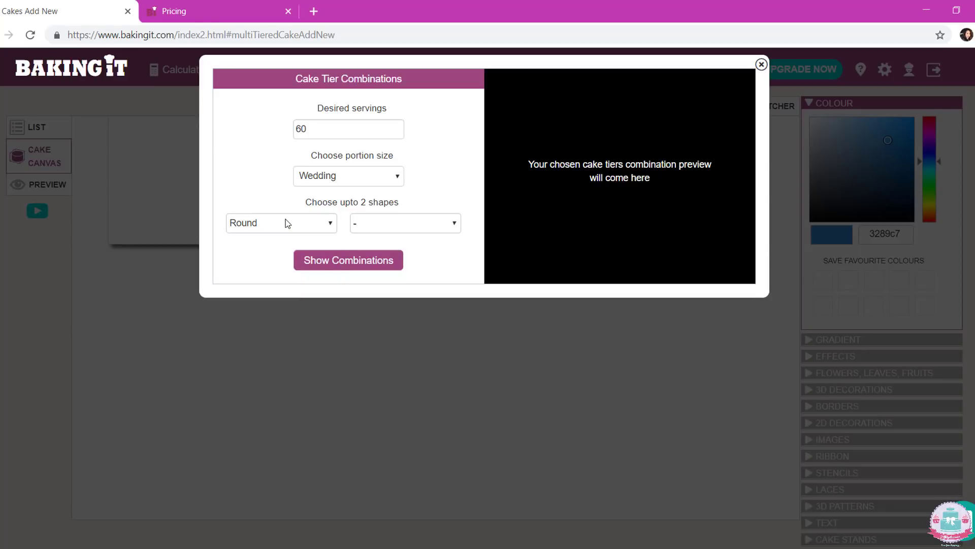
left_click(347, 262)
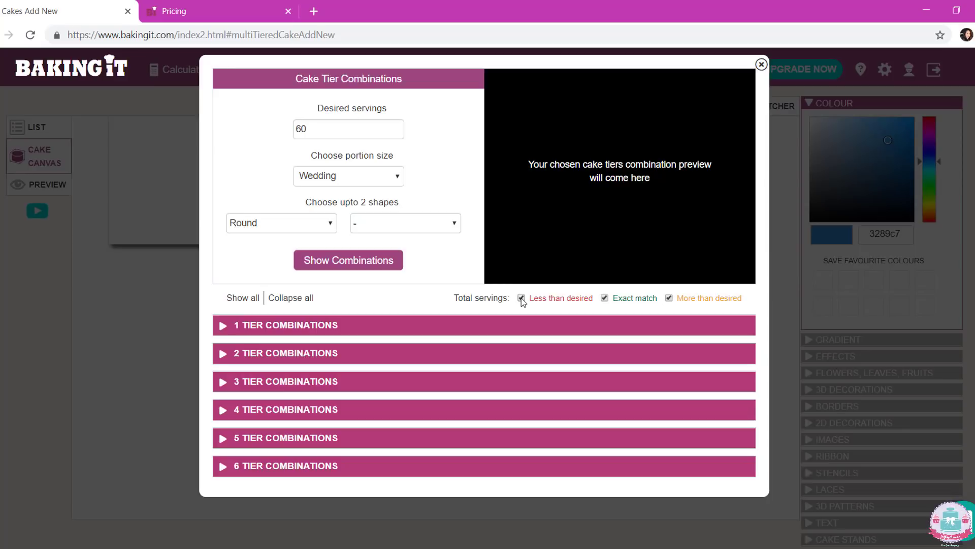
Examine the 4-tier combinations without those serving less than desired, preview the exact match for 60, and close the combinations dialog
left_click(222, 411)
scroll(356, 437, "down", 1)
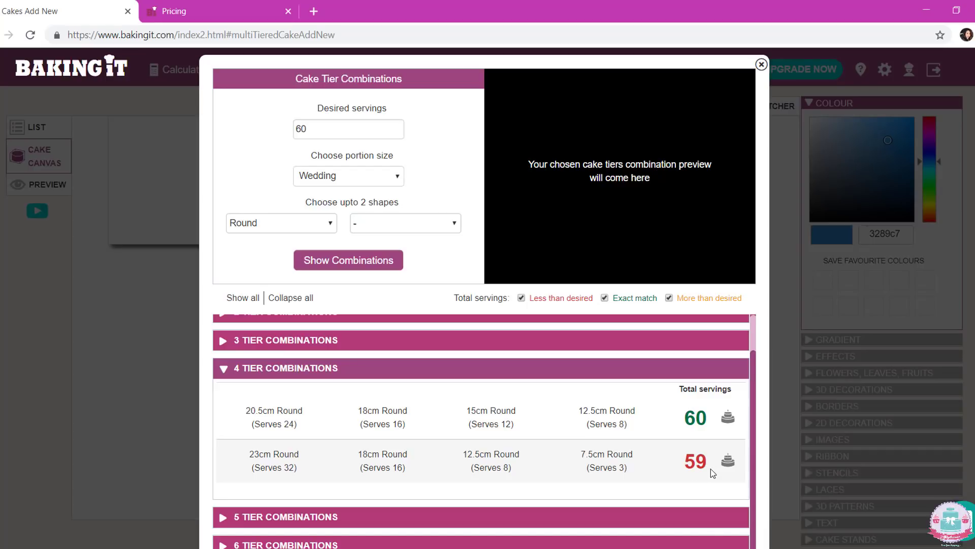
left_click(522, 297)
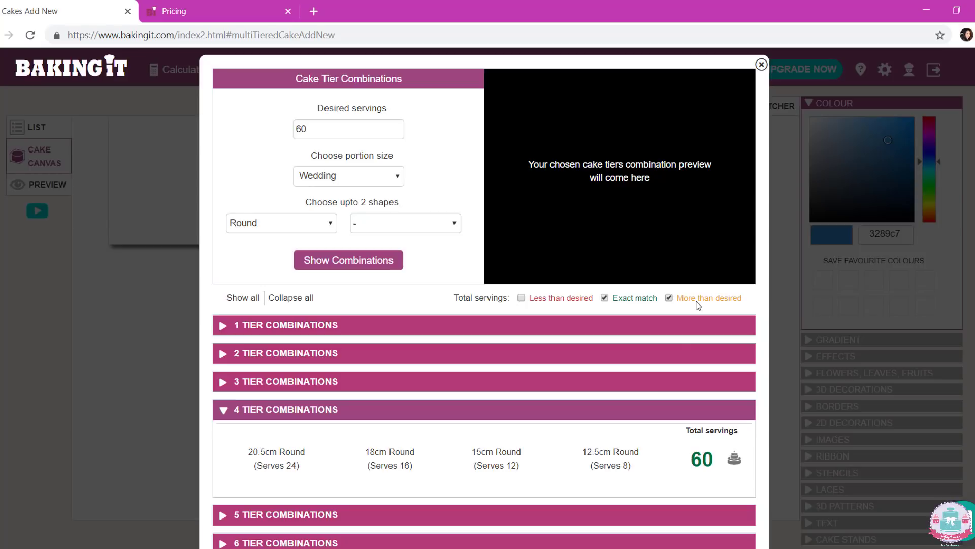
scroll(274, 462, "down", 1)
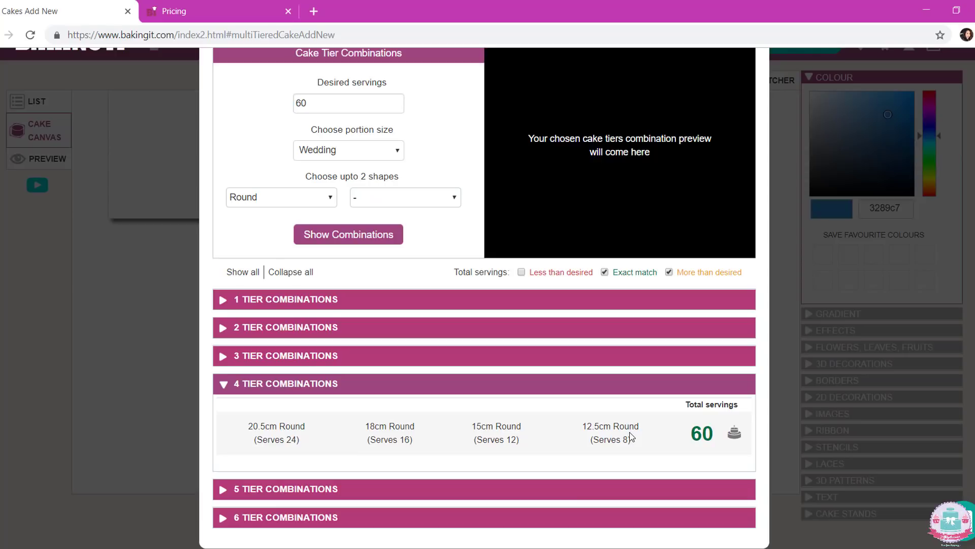
left_click(542, 446)
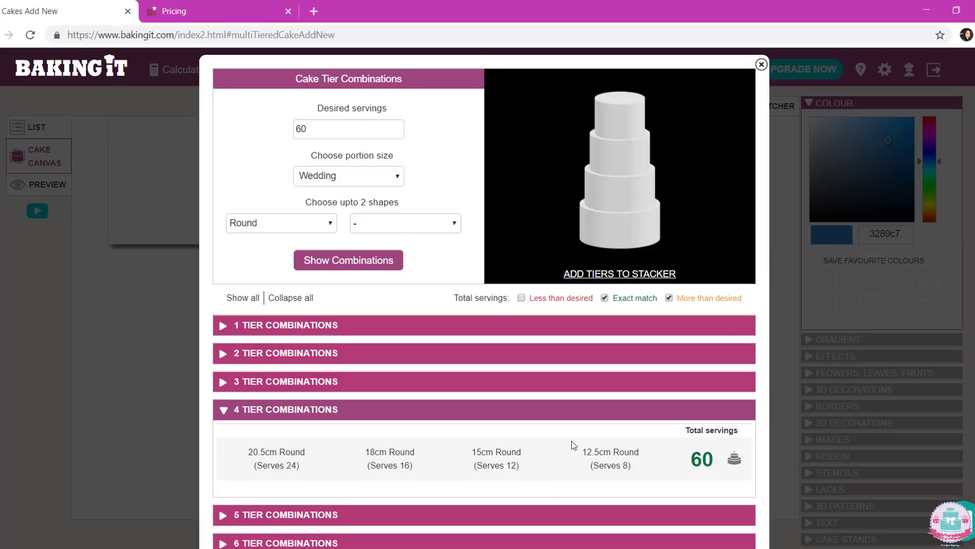
left_click(762, 64)
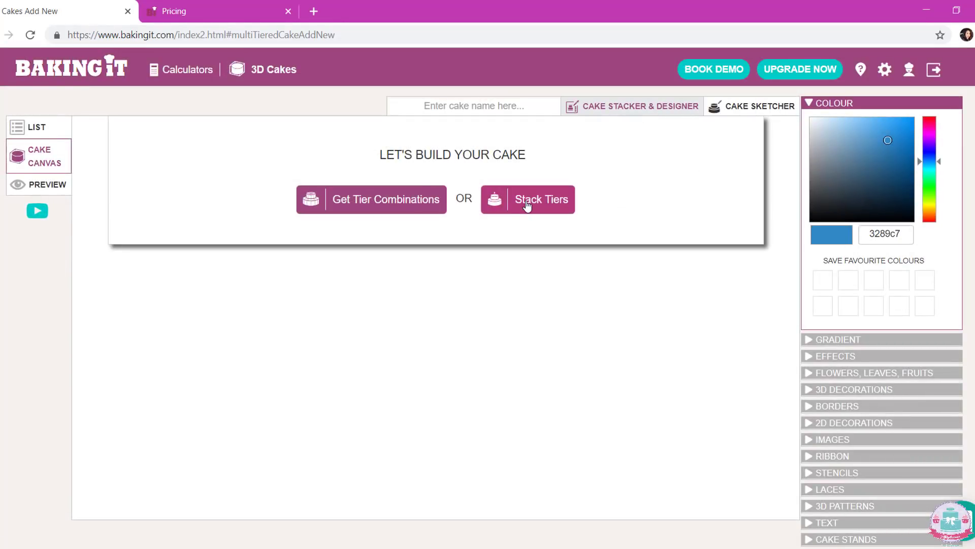
Begin stacking tiers manually and add a round cake tier with a 28cm size and 10cm height
left_click(528, 205)
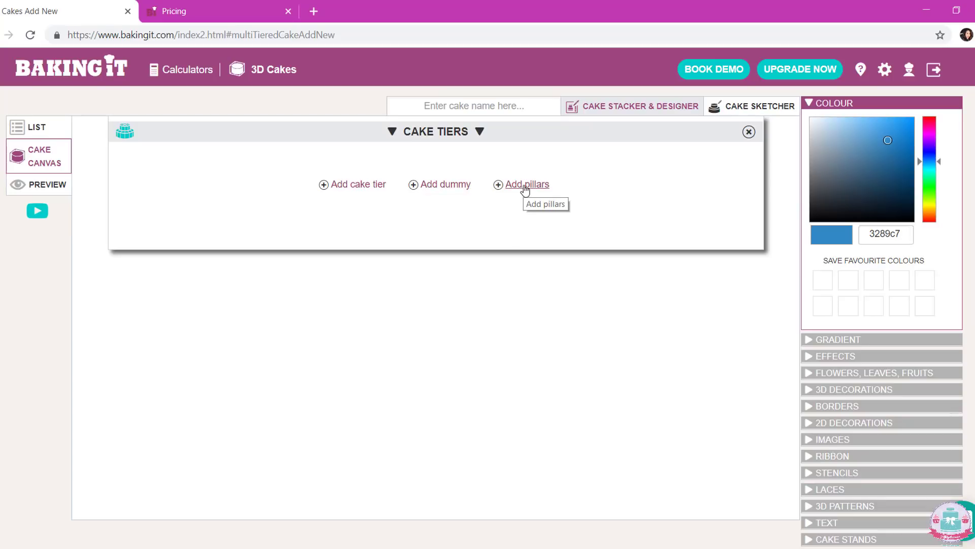
left_click(364, 185)
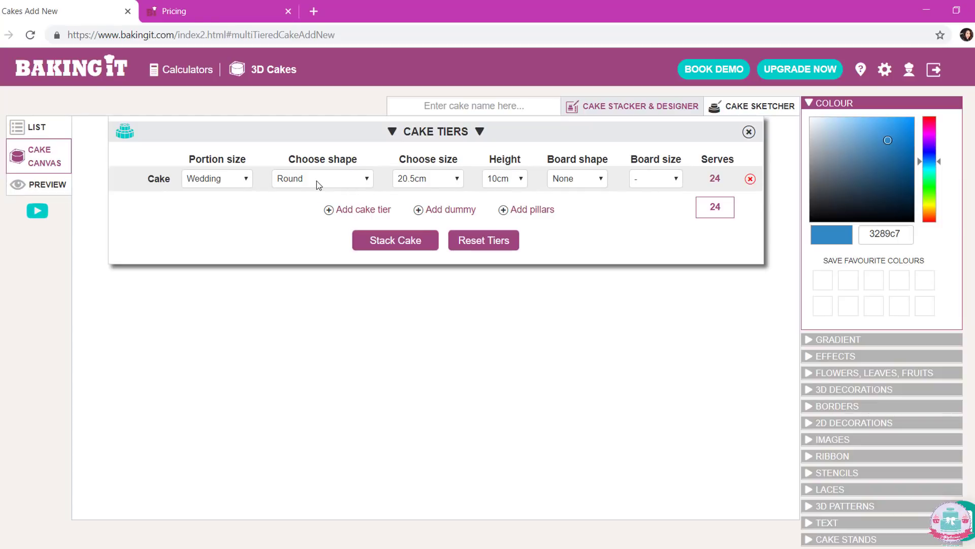
left_click(441, 179)
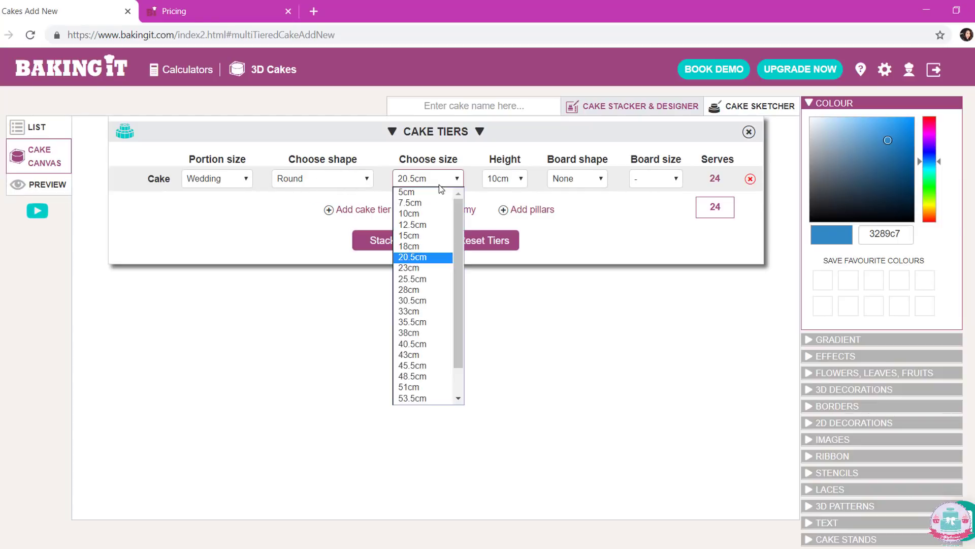
left_click(447, 289)
left_click(507, 180)
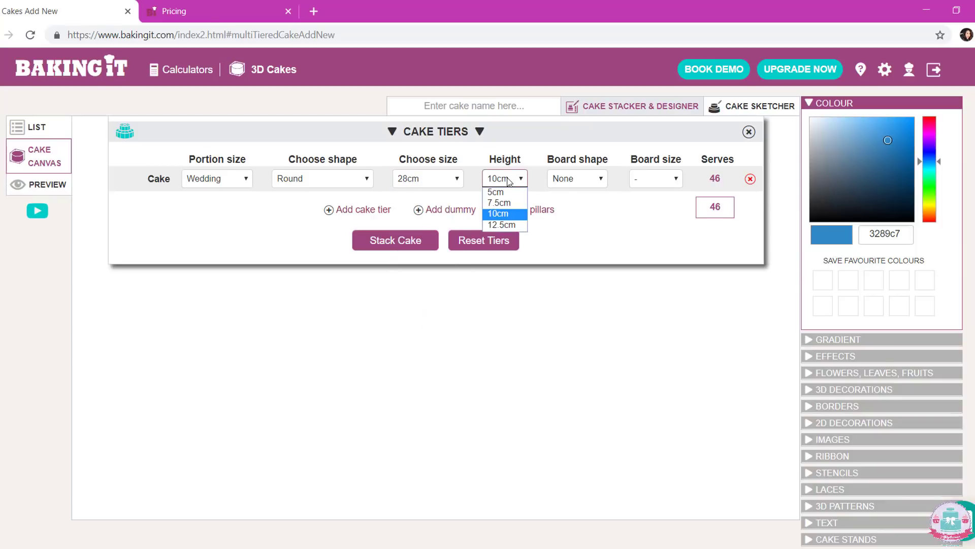
left_click(517, 214)
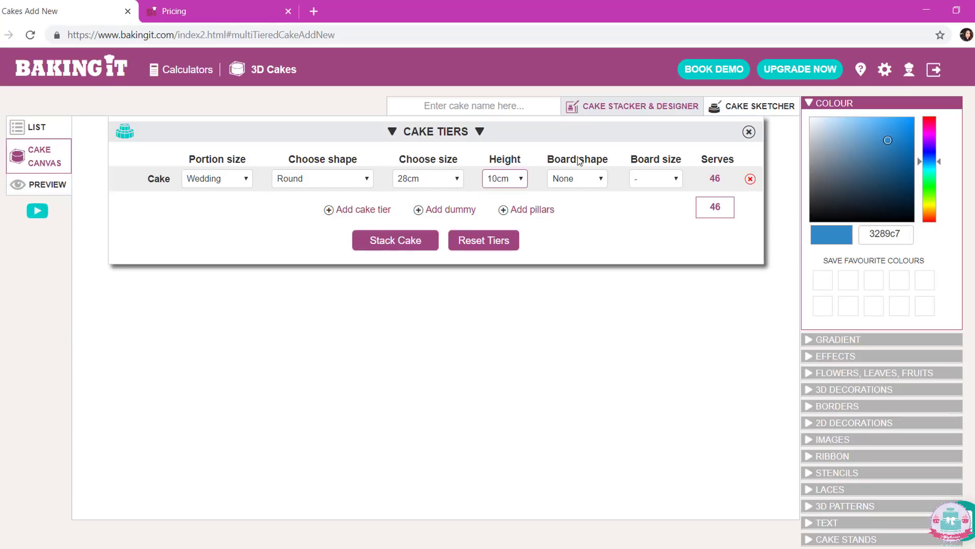
Give the 28cm cake tier a round board with a 33cm board size
left_click(585, 186)
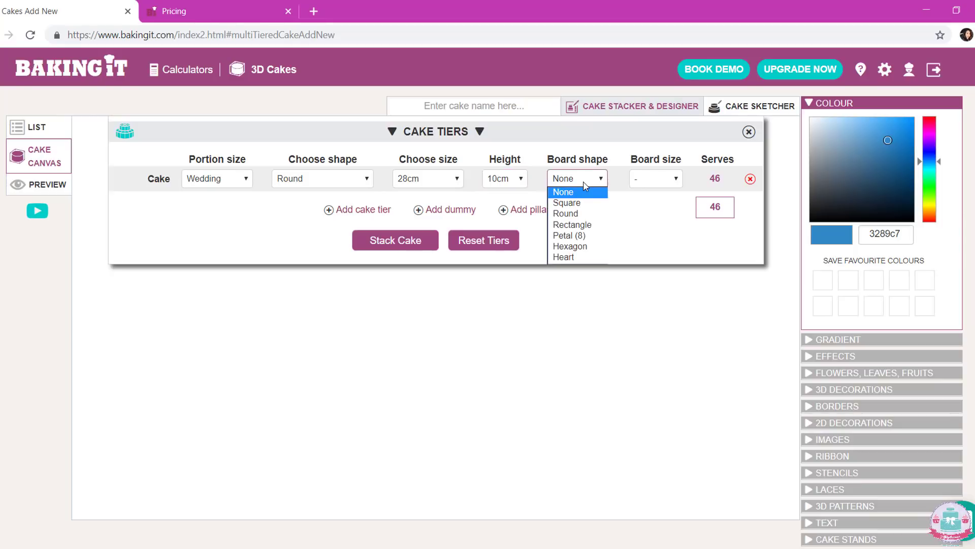
left_click(580, 213)
left_click(658, 179)
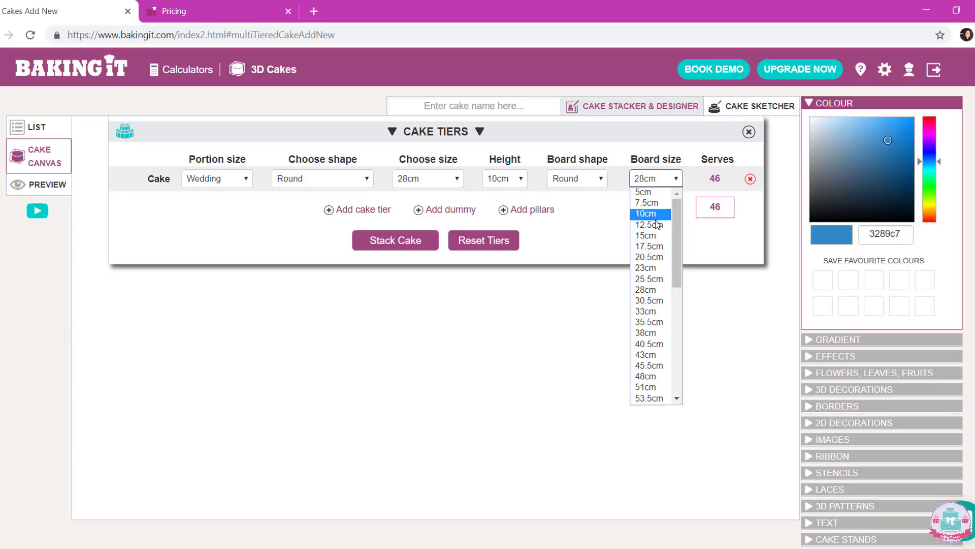
left_click(664, 312)
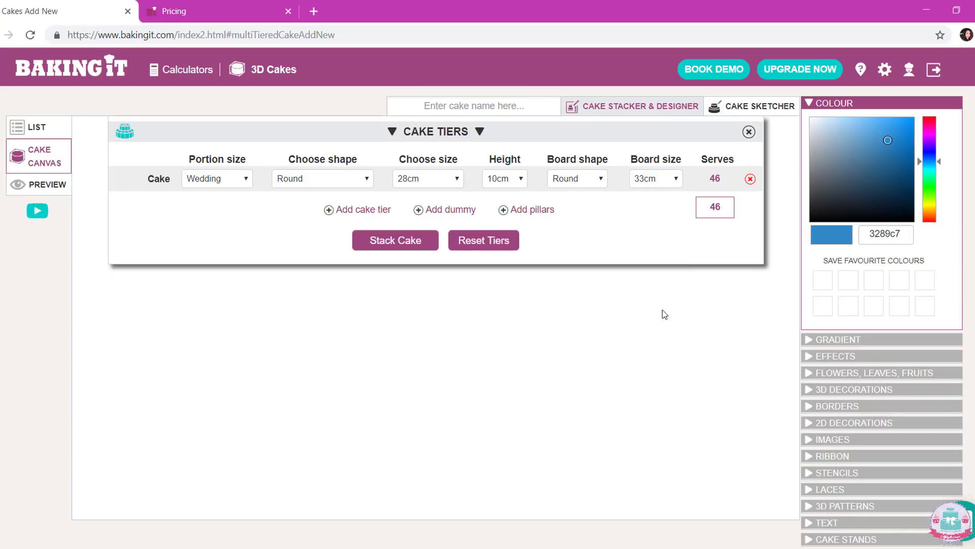
double_click(715, 179)
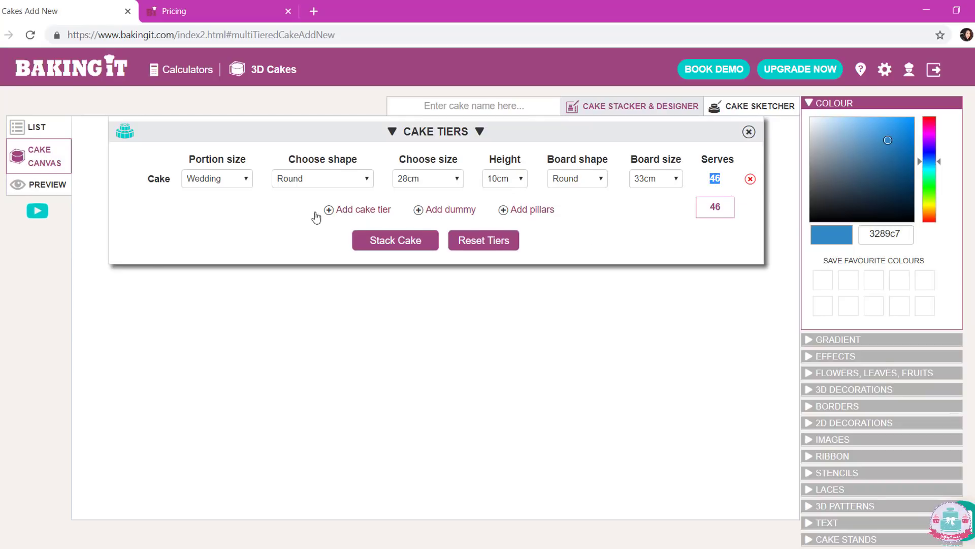
Add a second round cake tier with a 23cm size and check the portion size options, keeping Wedding
left_click(351, 211)
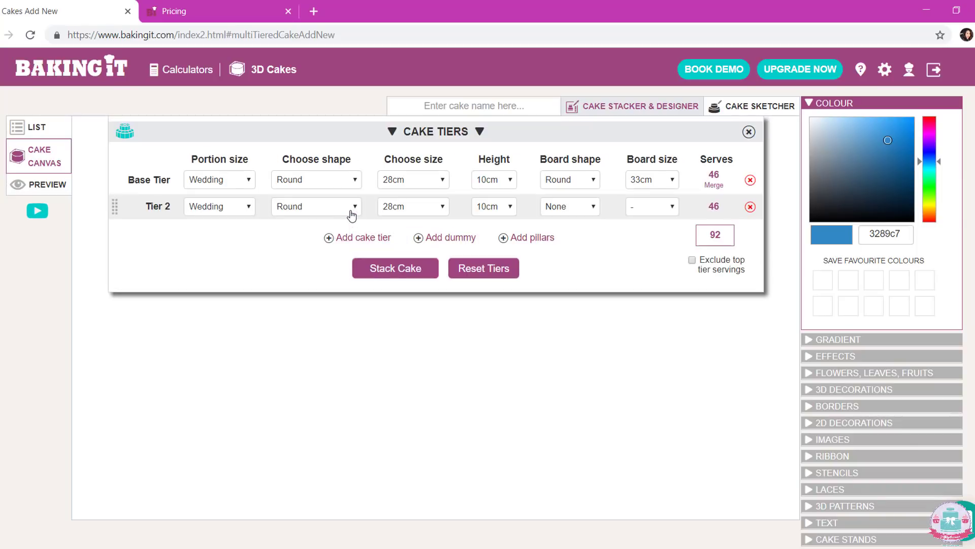
left_click(431, 208)
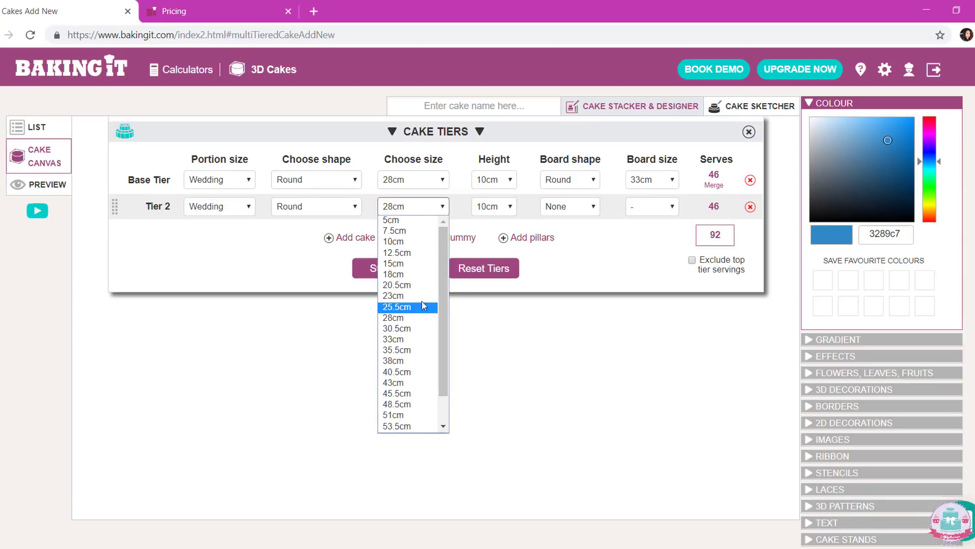
left_click(422, 296)
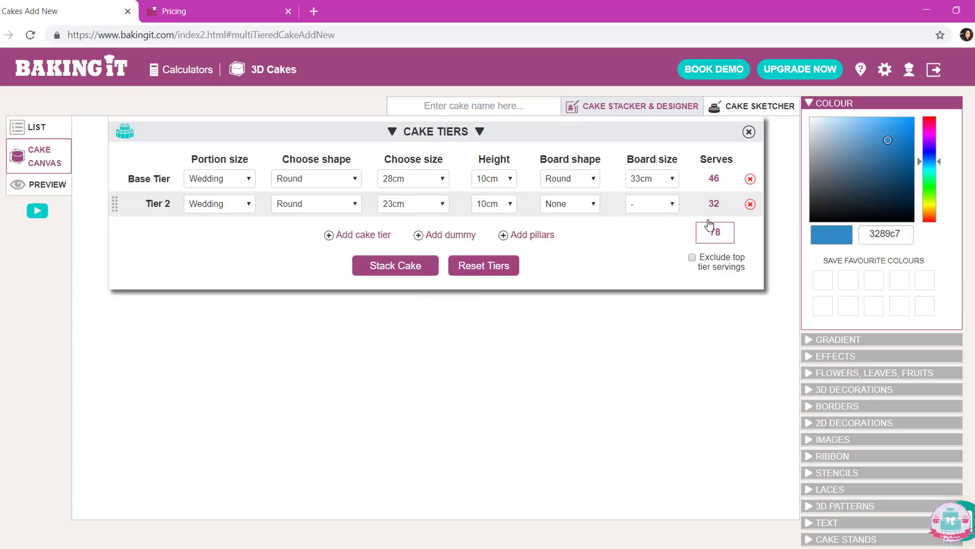
left_click(237, 183)
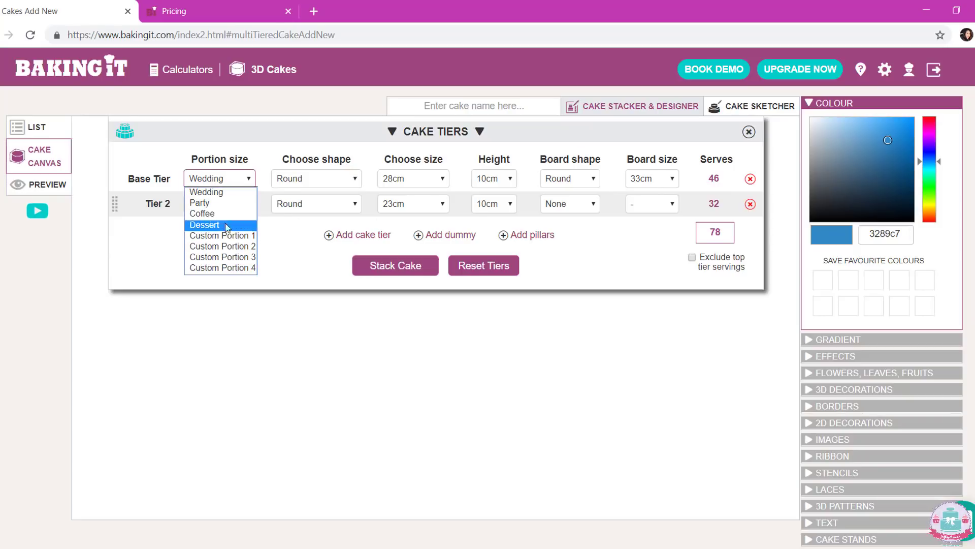
left_click(233, 184)
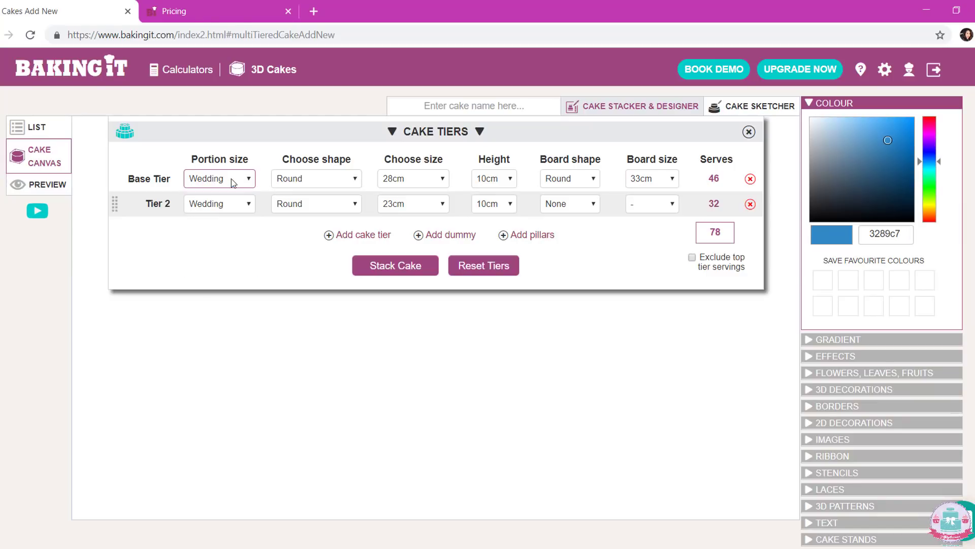
Add two more round 18cm cake tiers above the second tier and merge them into one tall tier
left_click(357, 235)
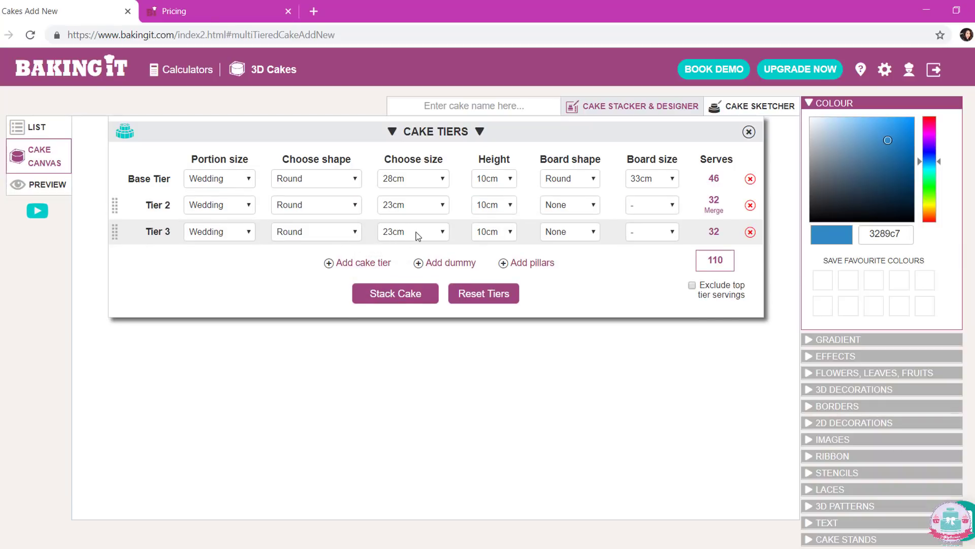
left_click(418, 235)
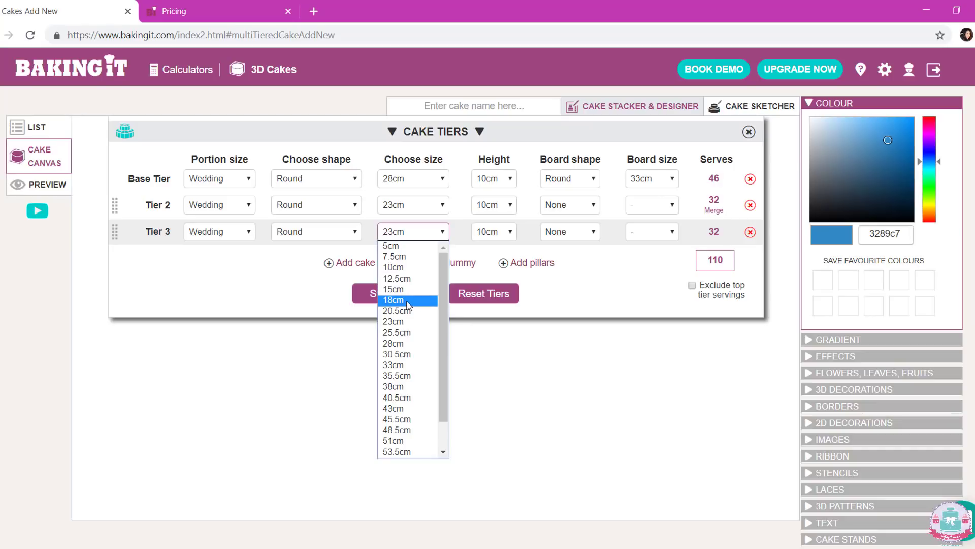
left_click(407, 300)
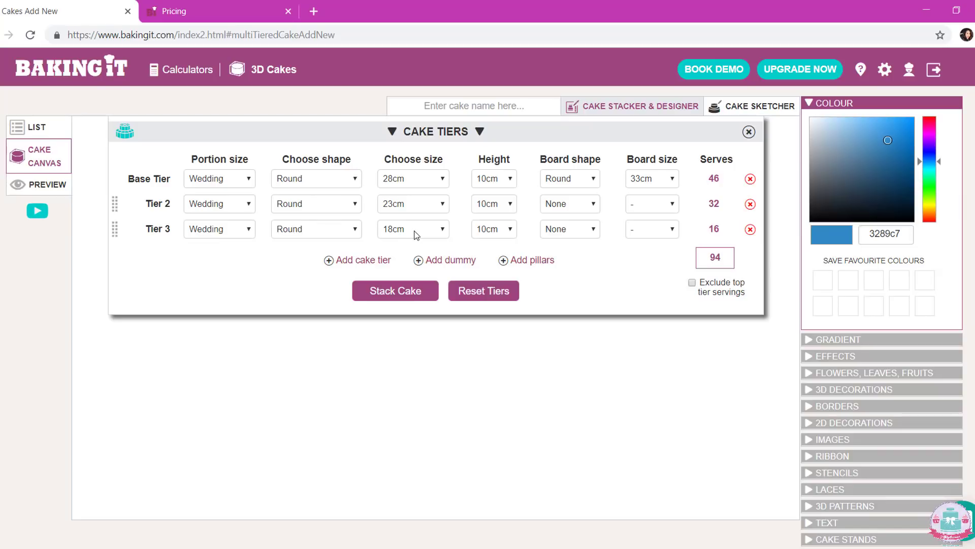
left_click(365, 260)
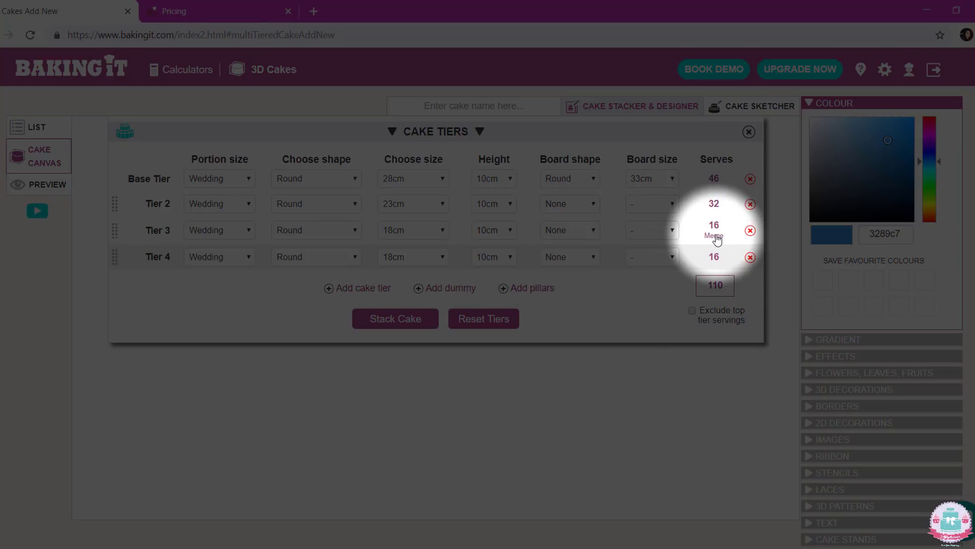
left_click(715, 237)
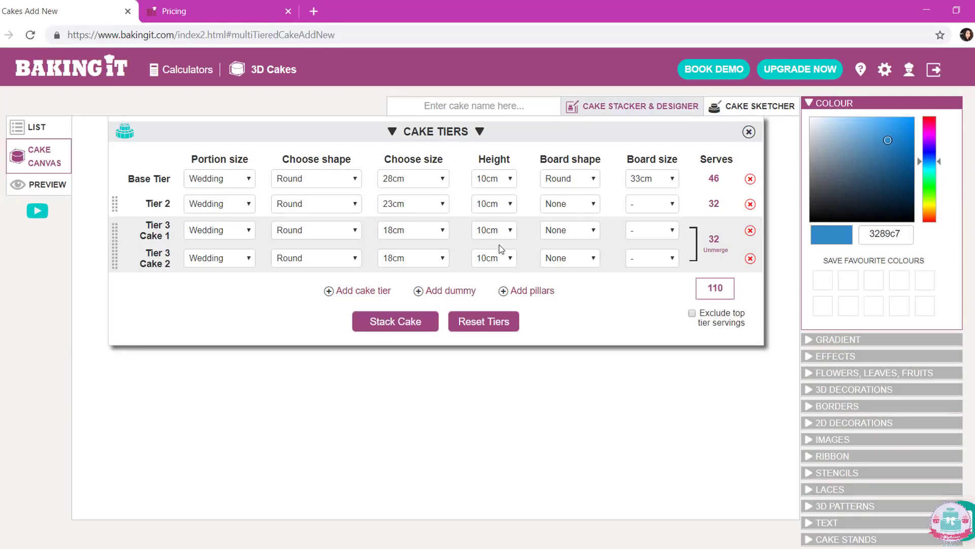
Add a round 12.5cm dummy tier with a 10cm height on top and stack the cake in 3D
left_click(460, 292)
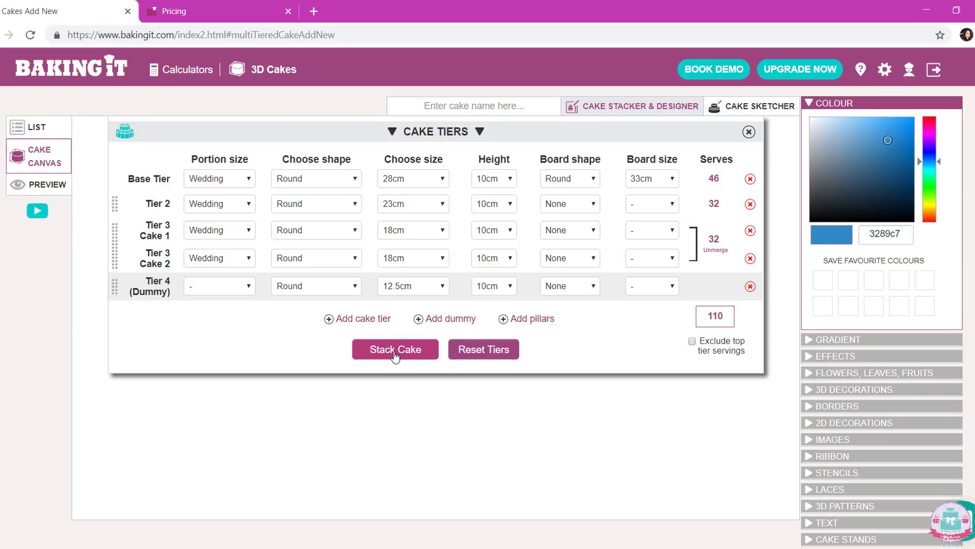
left_click(395, 354)
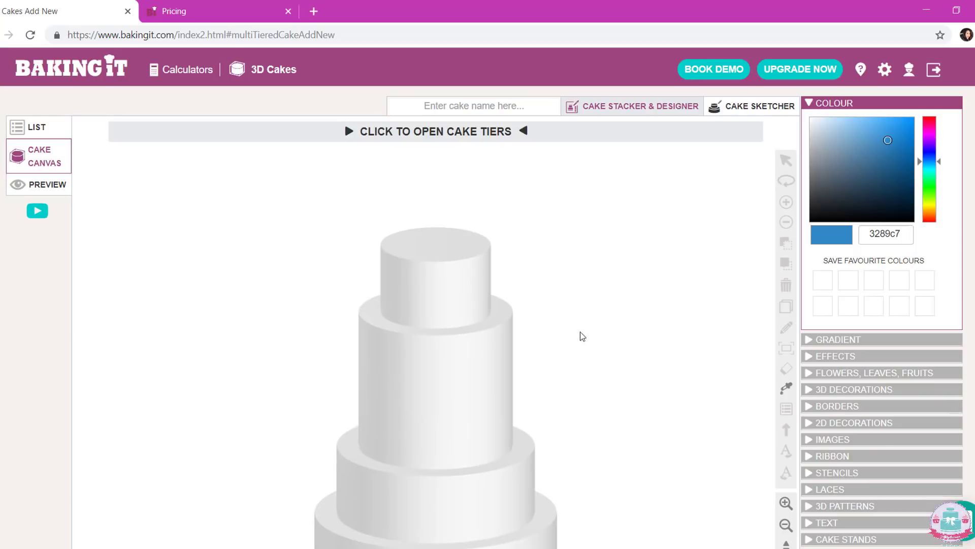
scroll(699, 371, "down", 3)
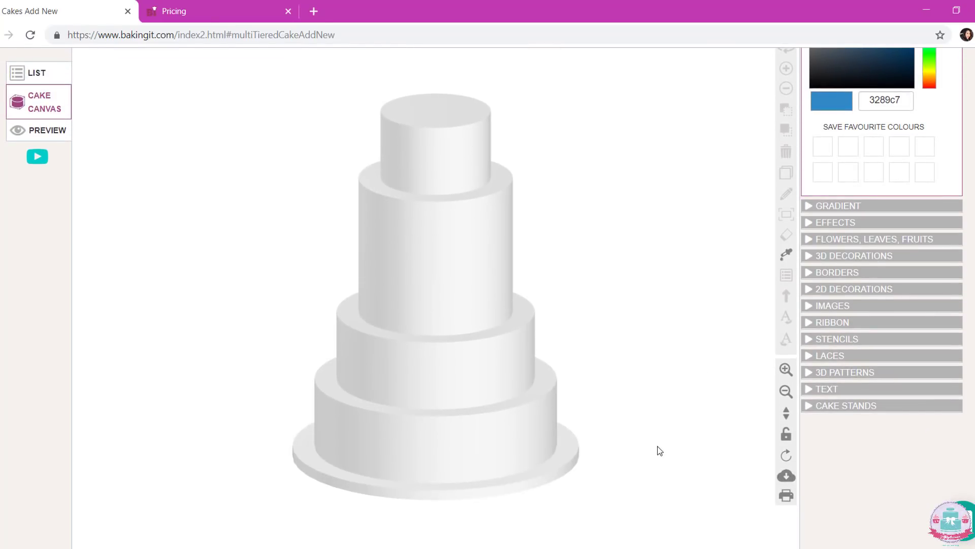
Examine the stacked cake from a lower viewing angle and at smaller and larger zoom levels
left_click_drag(639, 393, 641, 356)
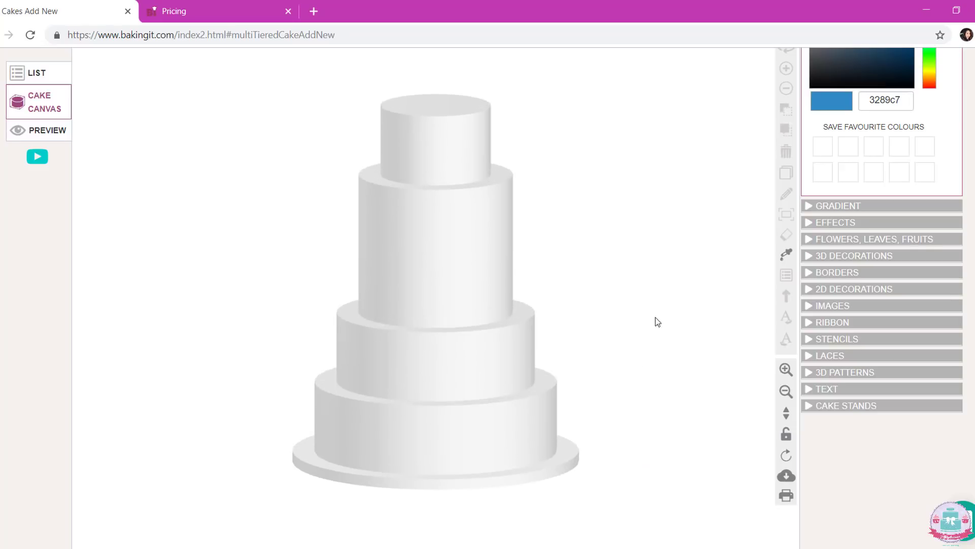
scroll(488, 298, "up", 2)
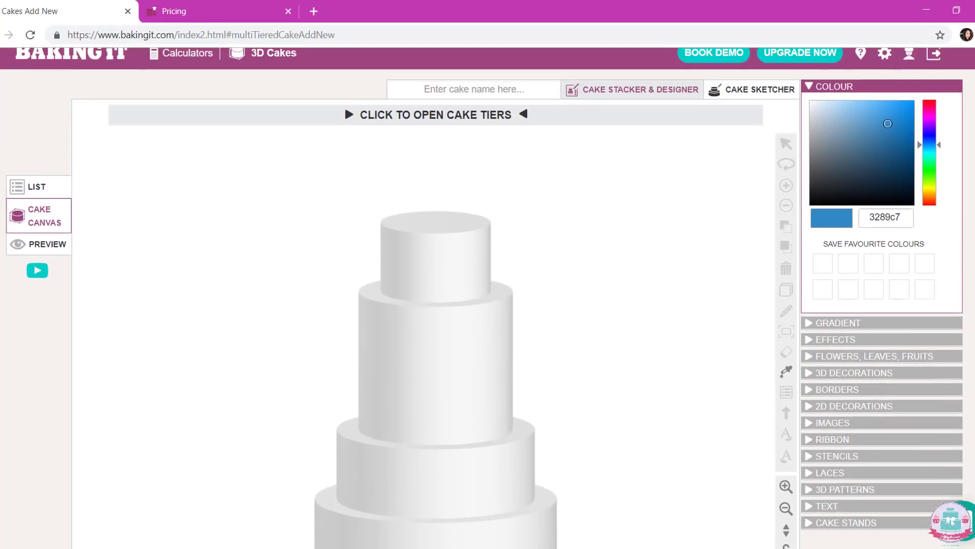
scroll(488, 298, "down", 2)
left_click(783, 402)
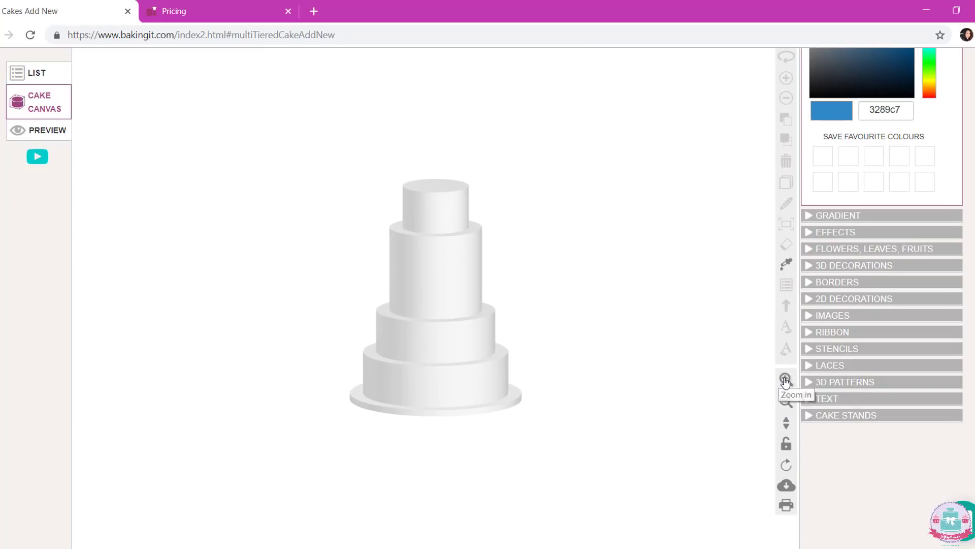
left_click(785, 380)
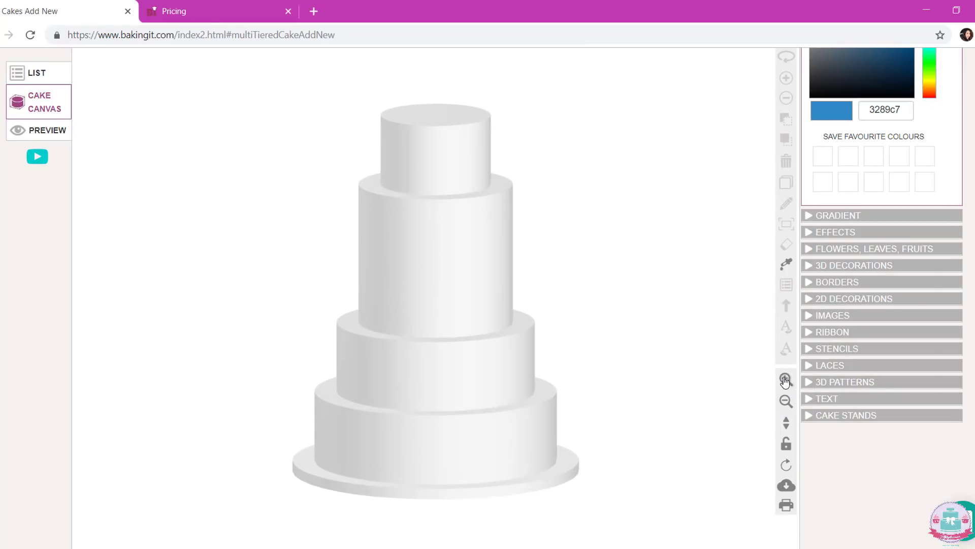
left_click(785, 380)
Name the cake "Tutorial"
scroll(787, 376, "up", 2)
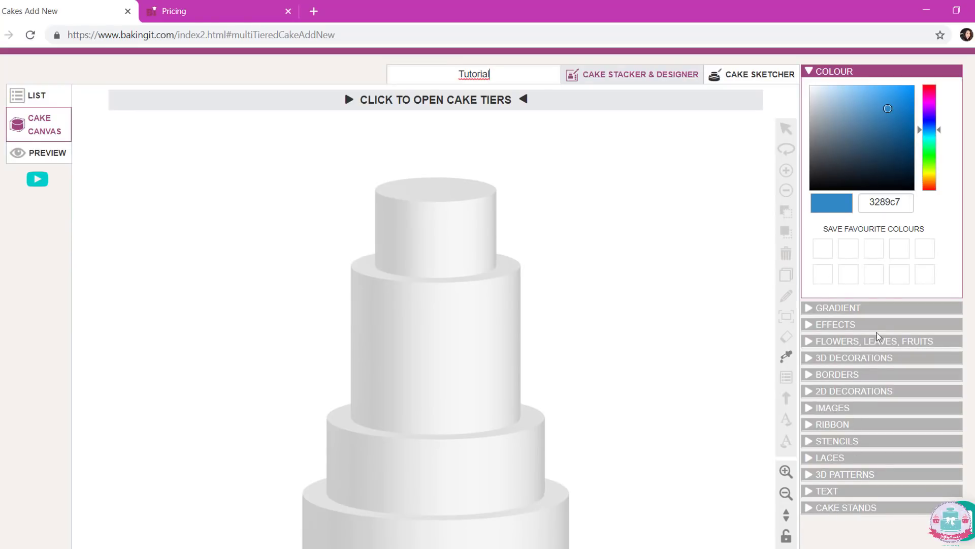
scroll(522, 168, "down", 1)
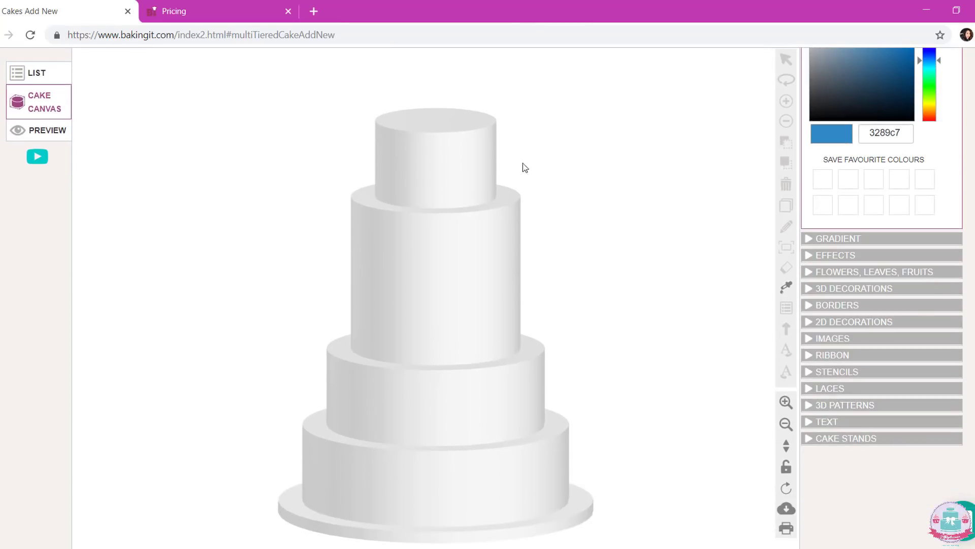
Apply a linear gradient to the top dummy tier, adding an extra colour stop to the purple and red ones
left_click(435, 169)
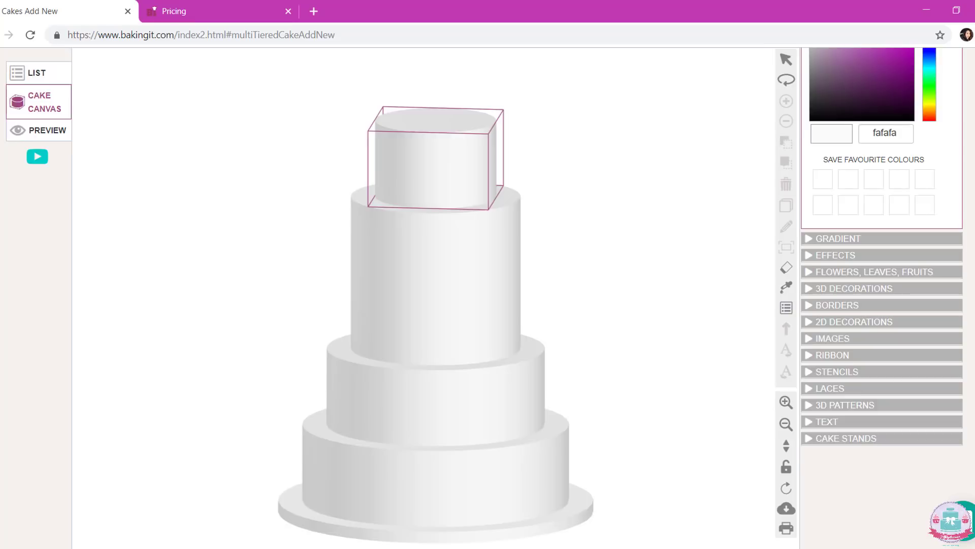
scroll(917, 283, "up", 1)
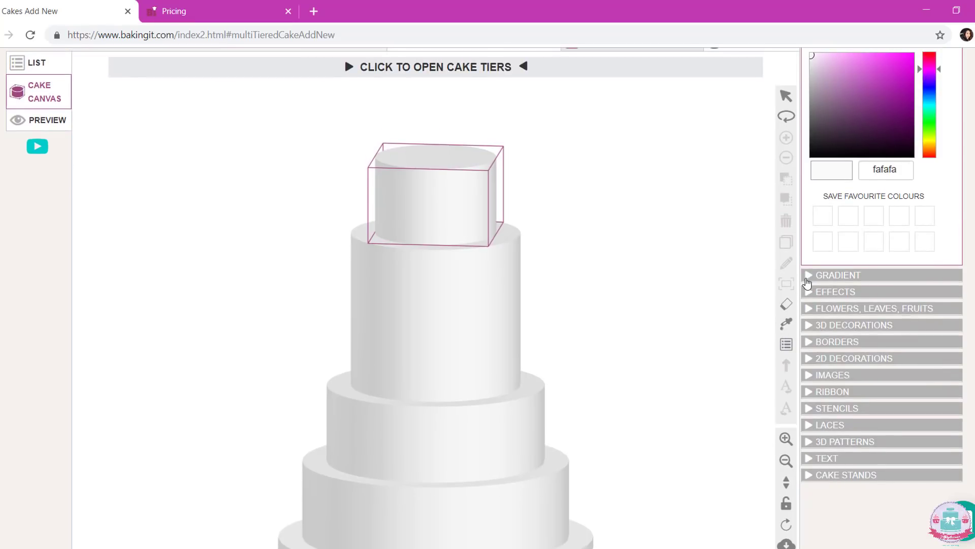
left_click(809, 277)
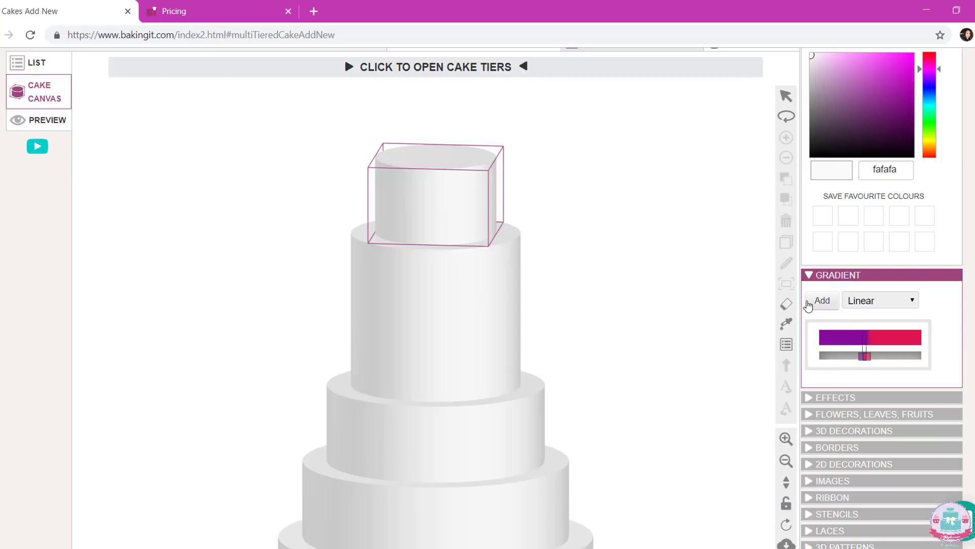
left_click(810, 277)
left_click(811, 277)
left_click(821, 301)
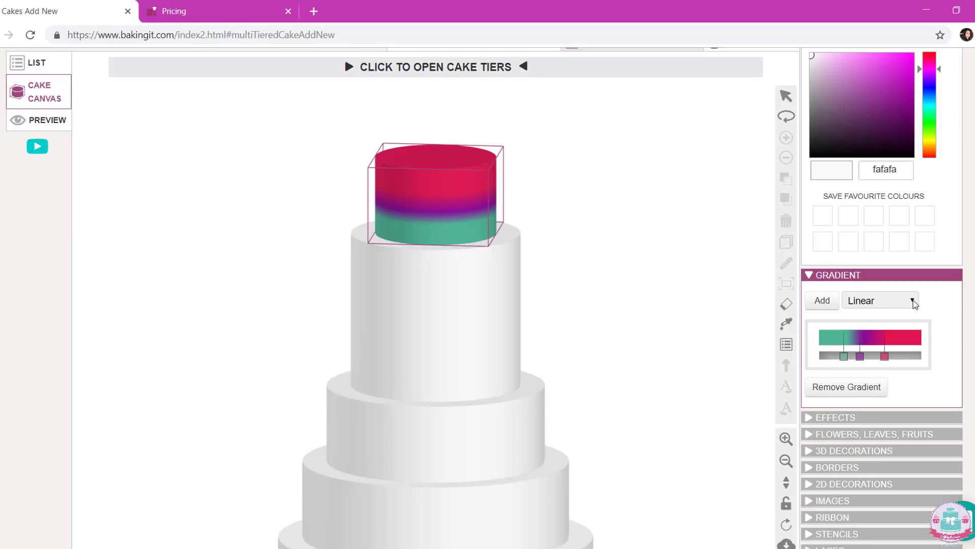
left_click(912, 300)
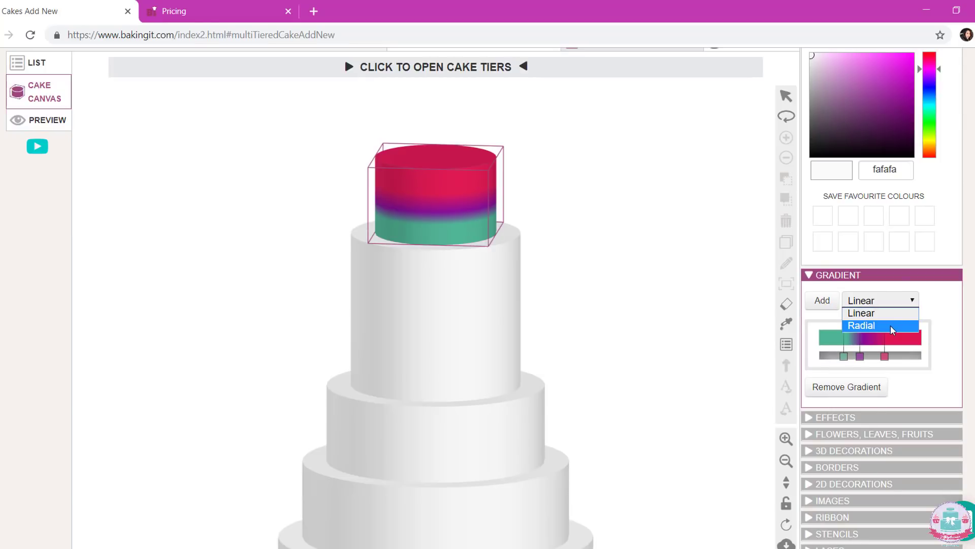
left_click(884, 302)
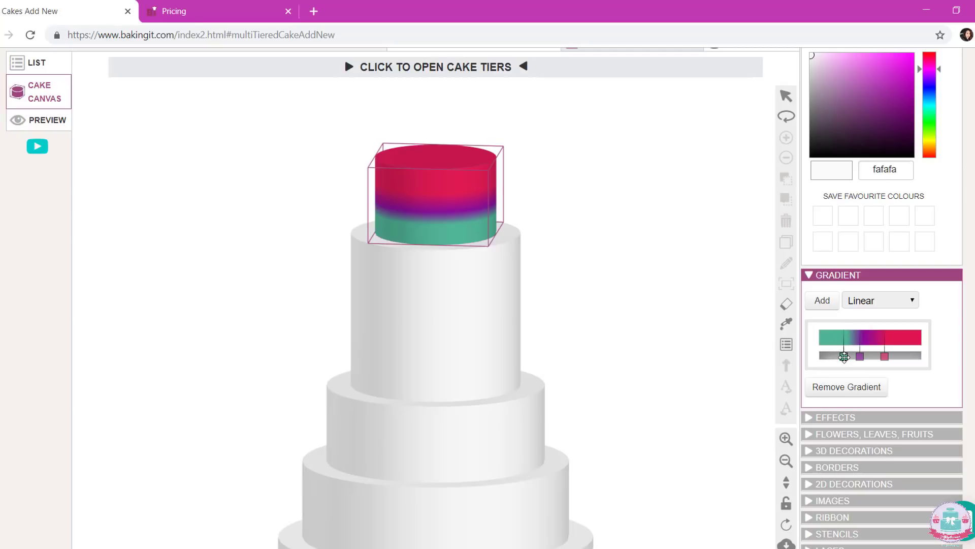
Change the gradient's green colour stop to white, #ffffff
left_click(844, 357)
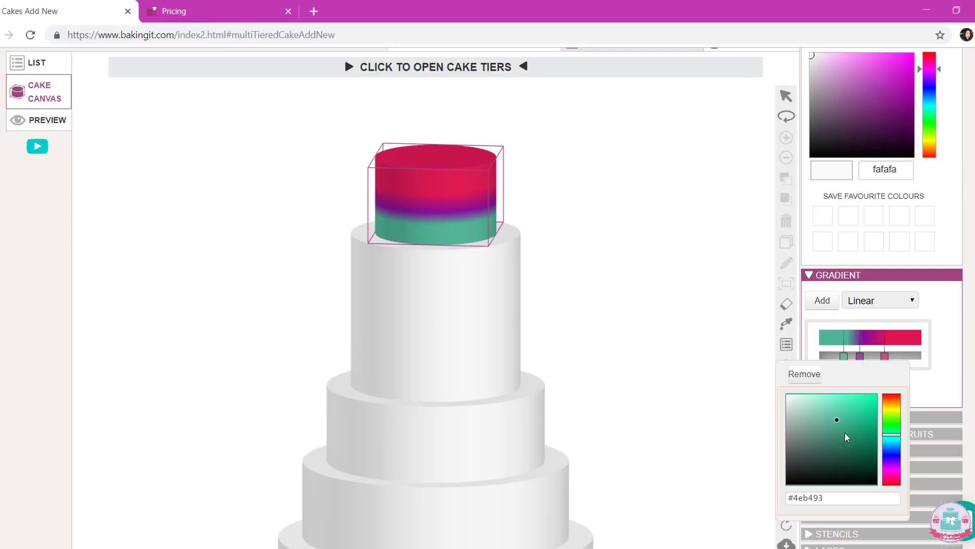
mouse_move(893, 439)
left_mouse_down()
mouse_move(894, 419)
mouse_move(899, 476)
left_mouse_up()
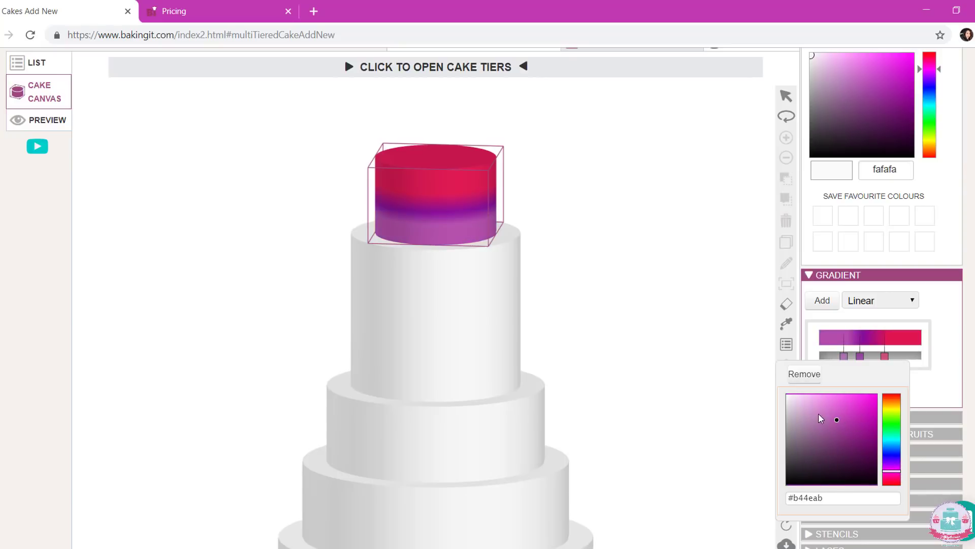
left_click_drag(841, 423, 786, 397)
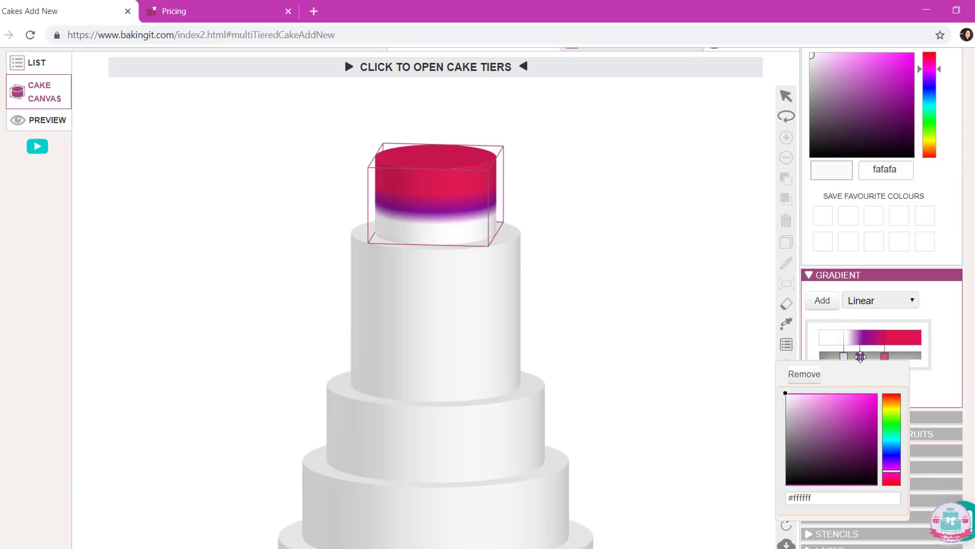
Remove the gradient's purple stop and recolour its red stop to light pink, #ea9de1
left_click(859, 356)
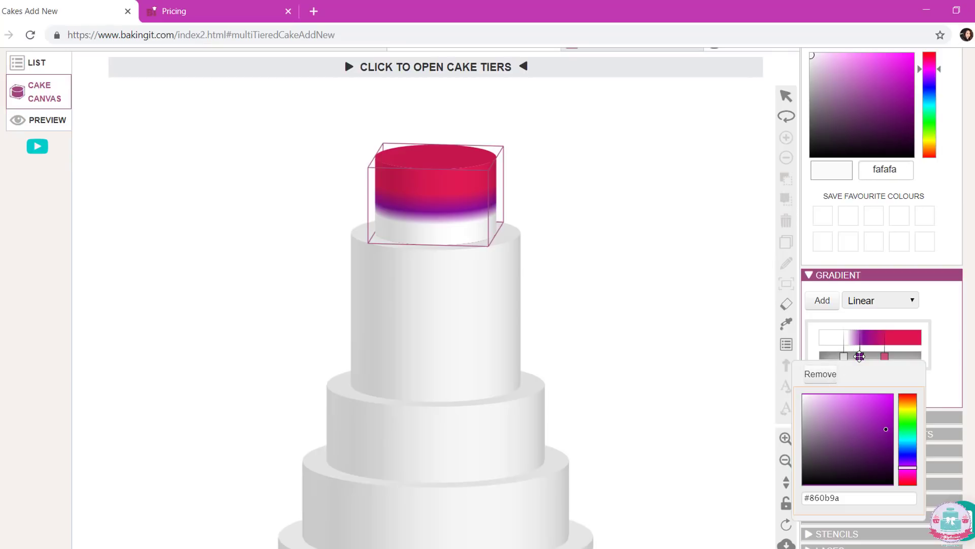
left_click(821, 374)
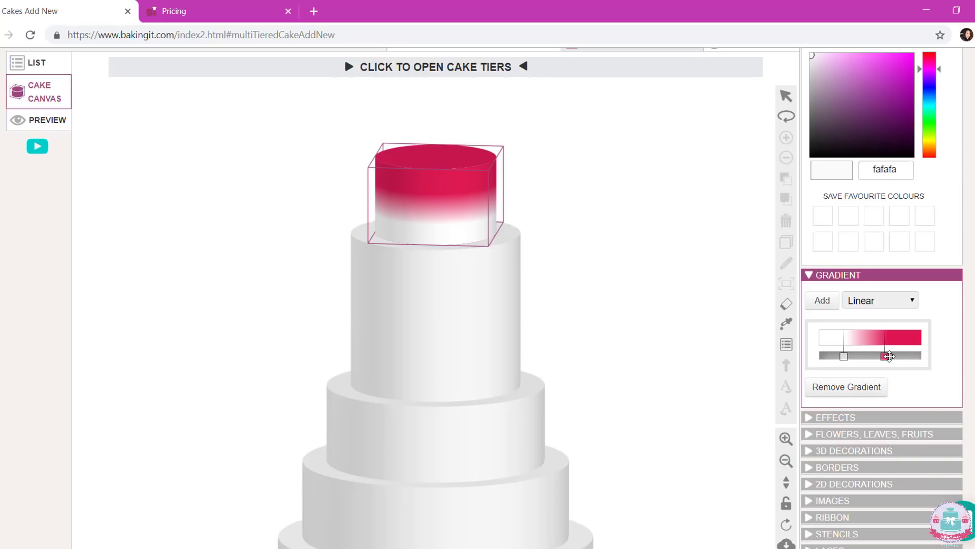
left_click(884, 356)
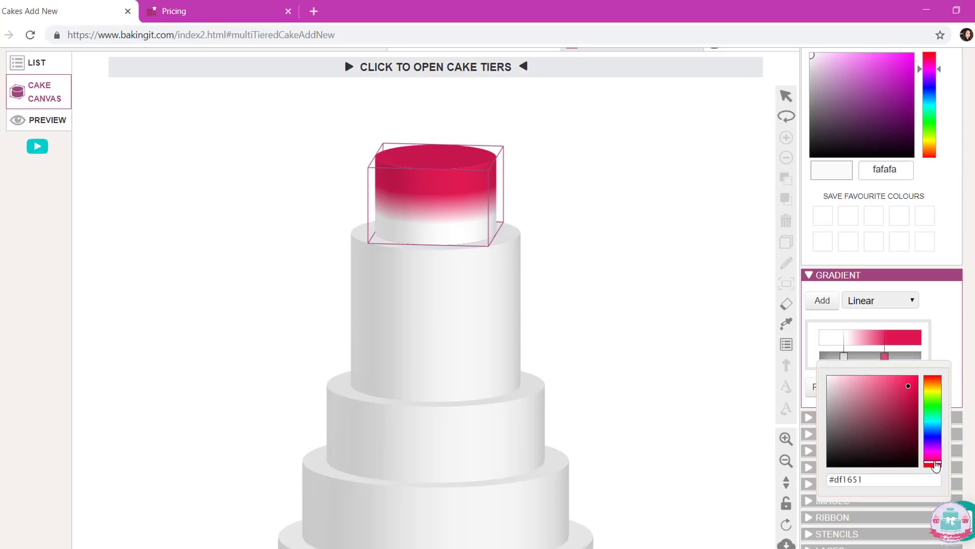
left_click_drag(933, 463, 934, 460)
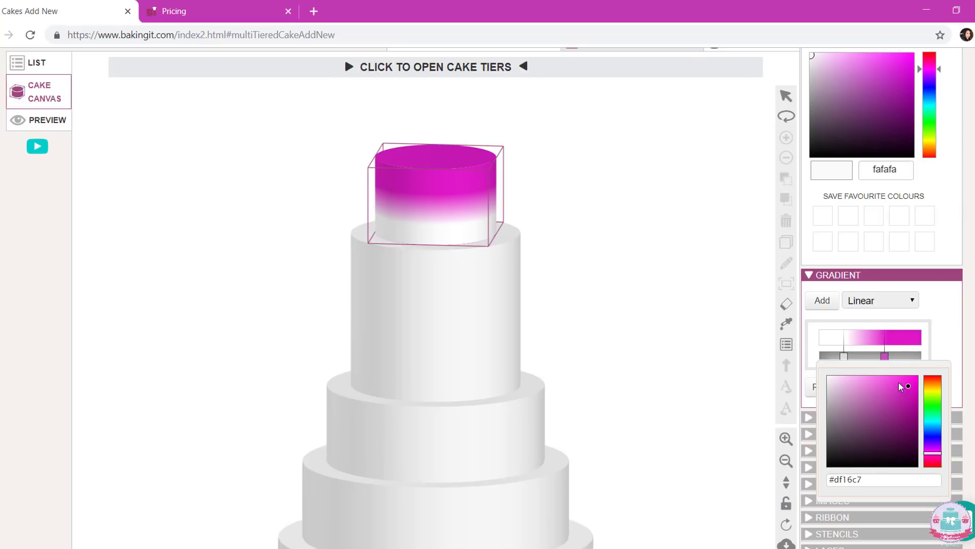
mouse_move(909, 389)
left_mouse_down()
mouse_move(875, 394)
mouse_move(855, 382)
left_mouse_up()
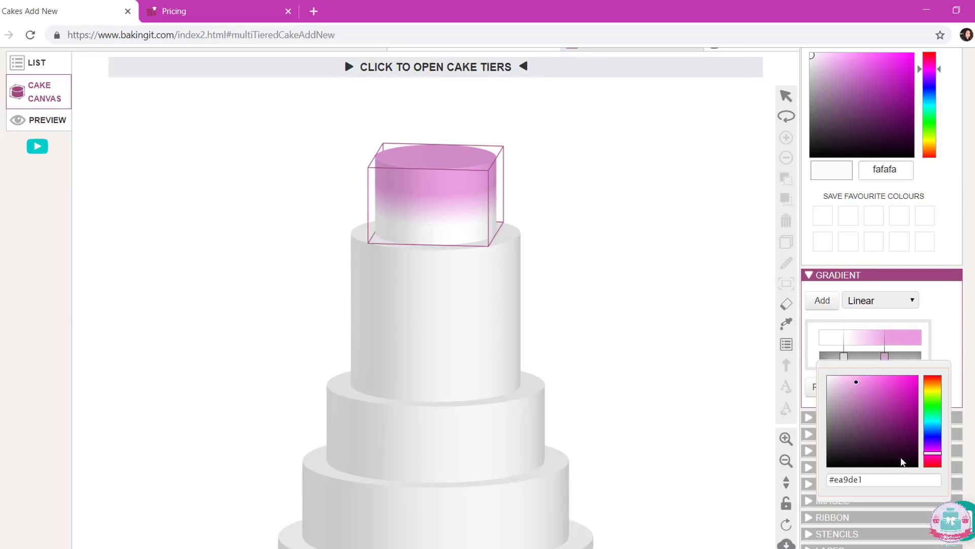
left_click(951, 331)
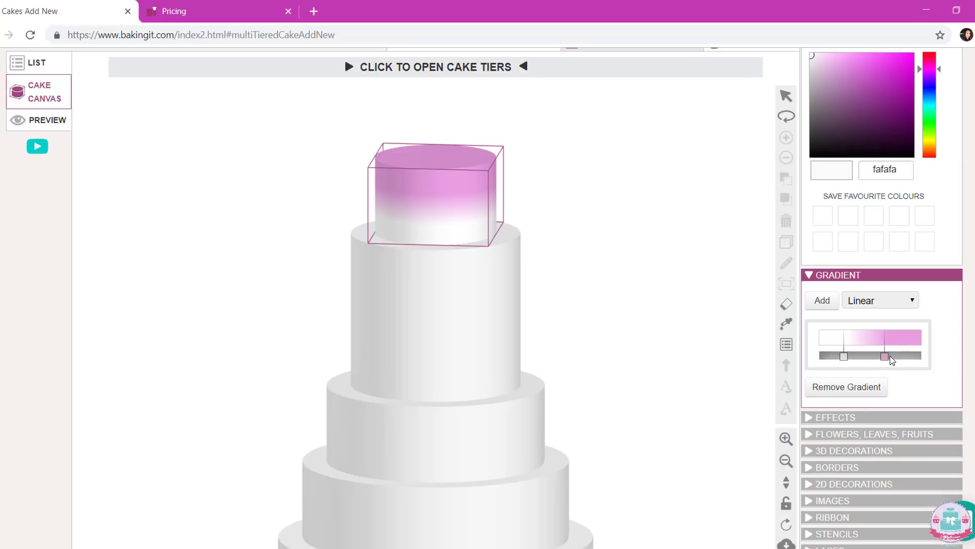
Move the gradient's pink stop slightly farther from the white stop and deselect the top tier
mouse_move(885, 356)
left_mouse_down()
mouse_move(893, 356)
mouse_move(846, 363)
mouse_move(901, 366)
mouse_move(892, 366)
left_mouse_up()
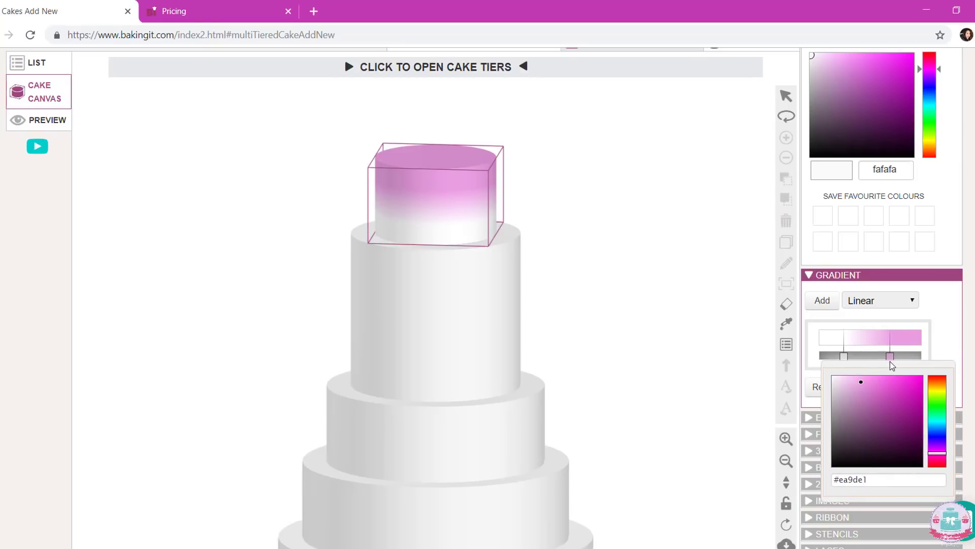
left_click(890, 362)
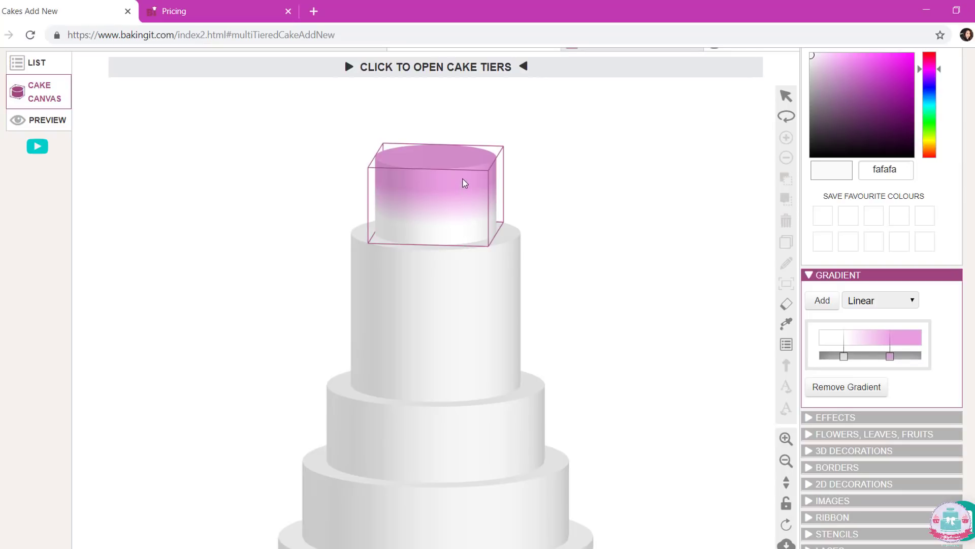
left_click(533, 221)
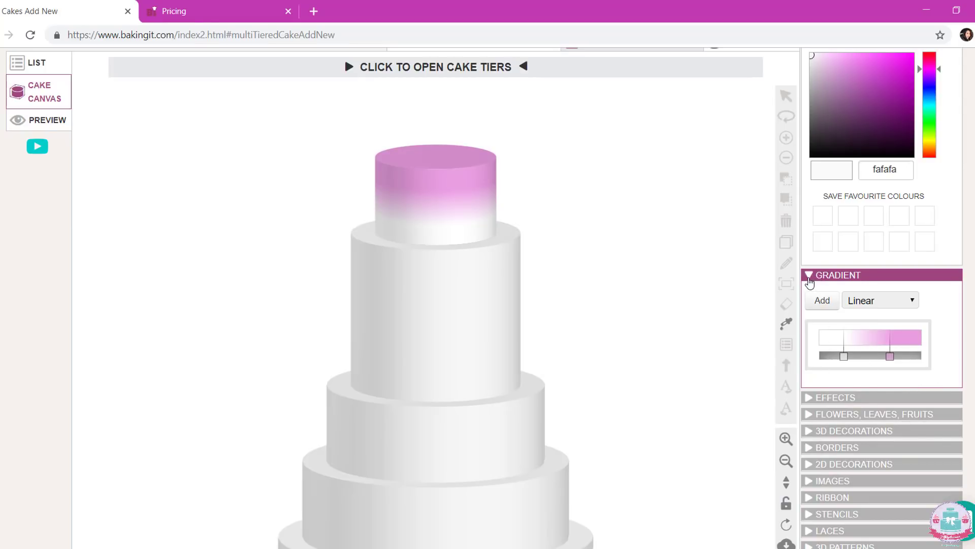
Examine the effects library, from the buttercream textures to the layered cake and drip effects
left_click(809, 277)
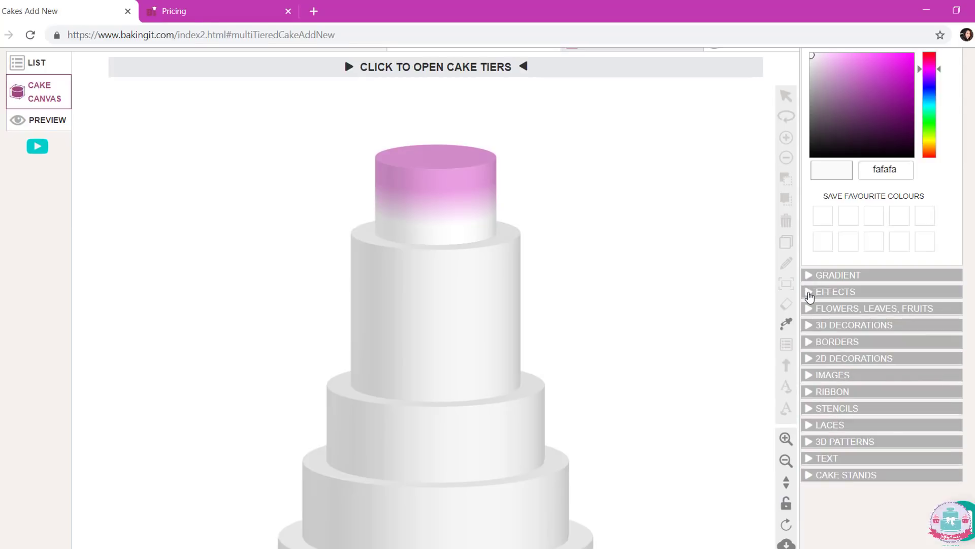
left_click(810, 295)
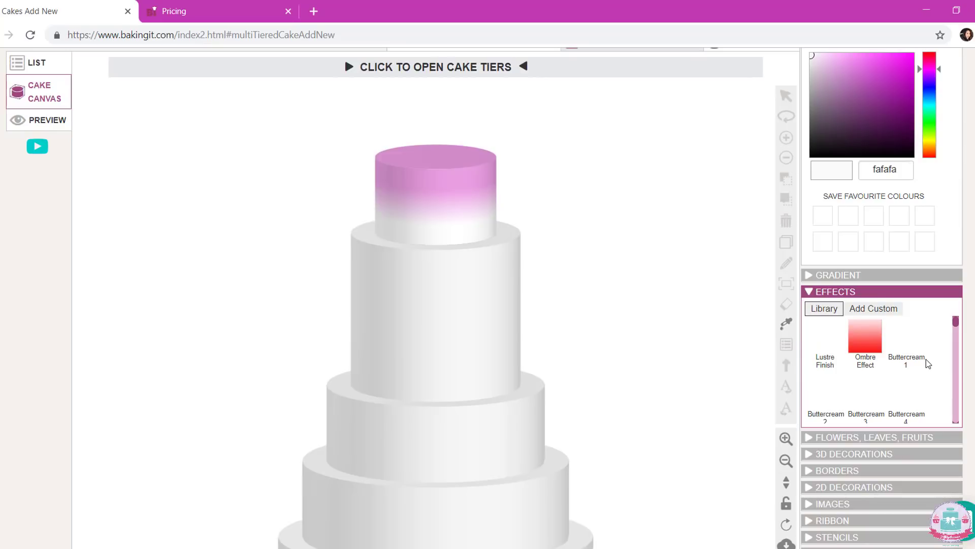
scroll(928, 362, "down", 5)
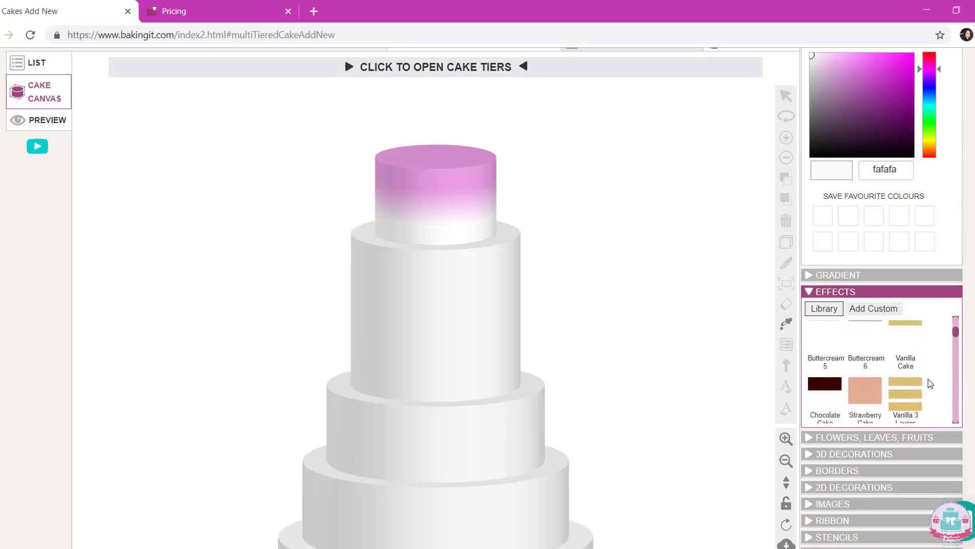
scroll(919, 366, "down", 2)
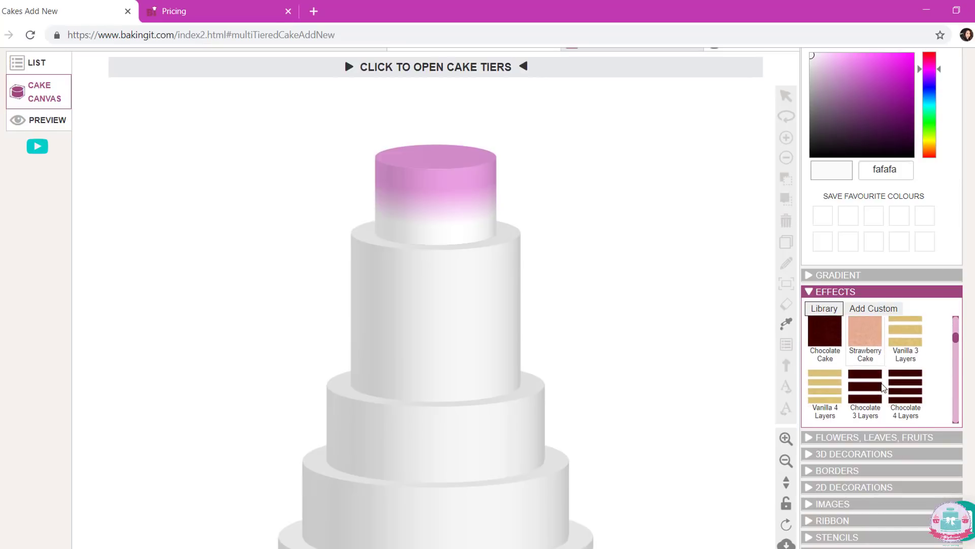
scroll(917, 345, "up", 1)
scroll(914, 379, "down", 1)
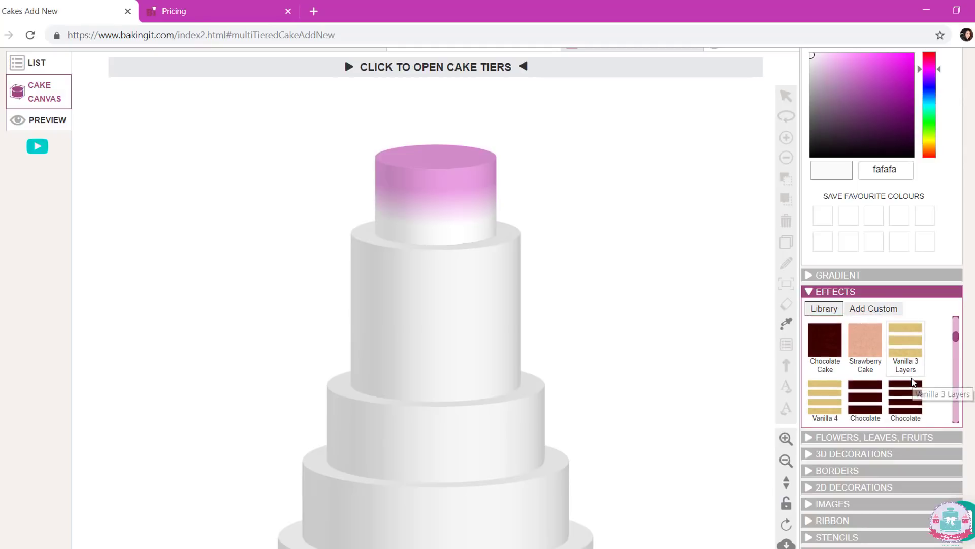
scroll(914, 408, "down", 1)
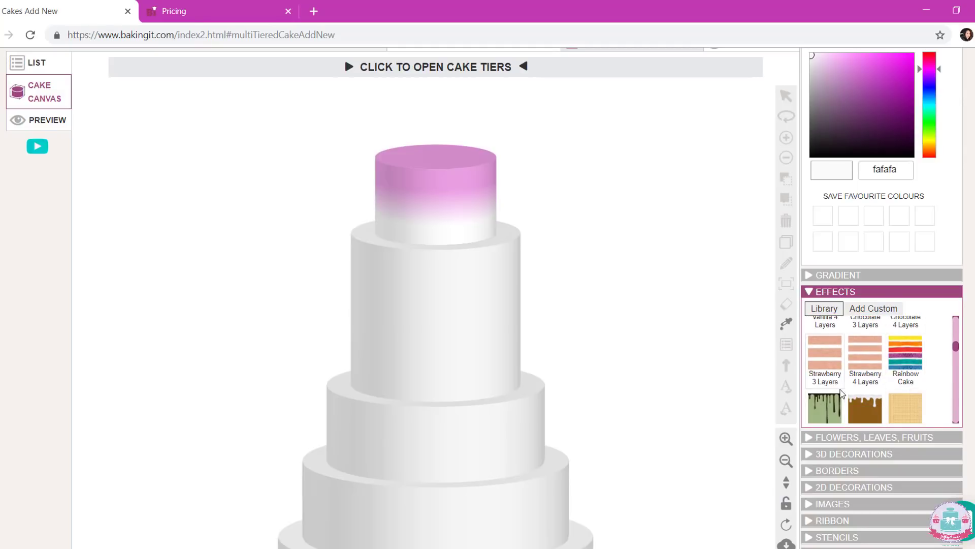
scroll(725, 385, "down", 1)
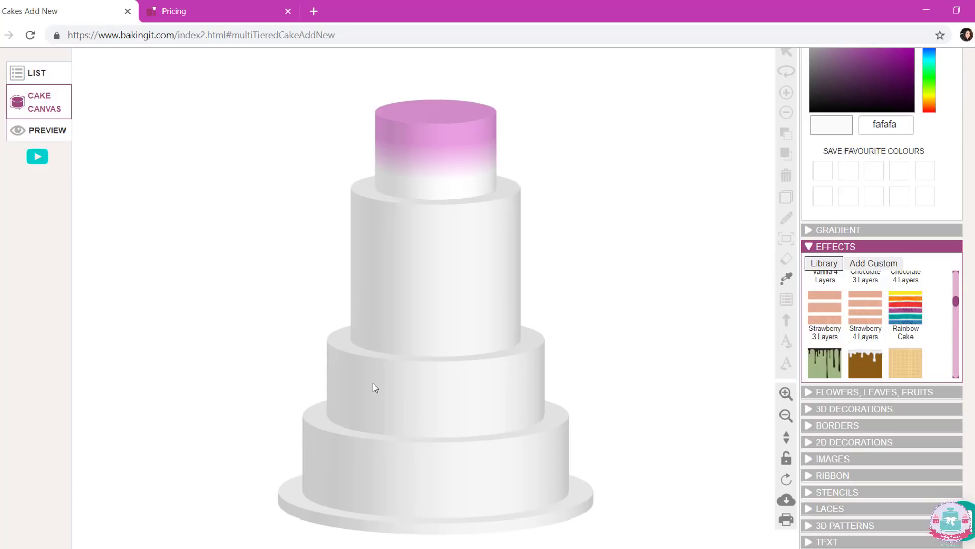
Try the Rainbow Cake effect on the second tier from the base, and replace it with the black-on-green Drip Effect
left_click(496, 398)
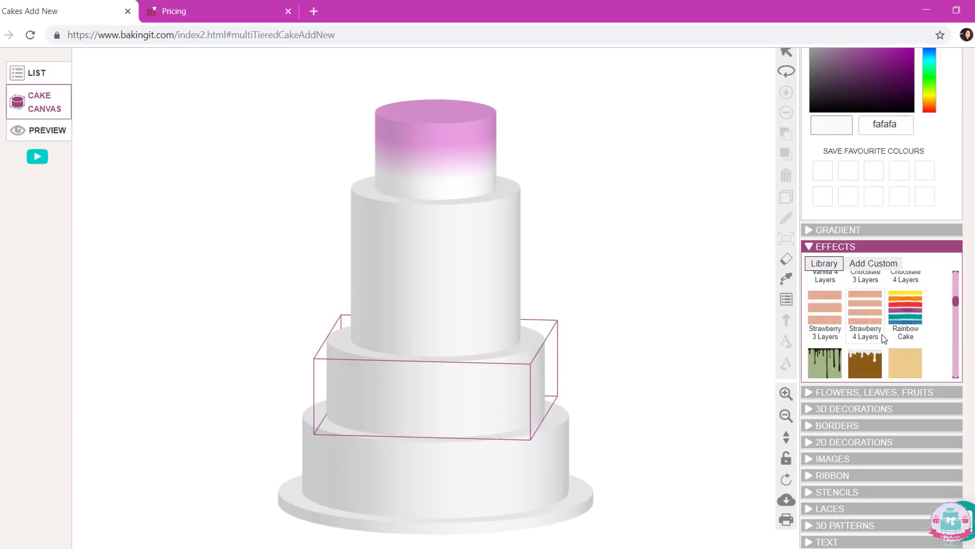
scroll(898, 344, "down", 3)
scroll(927, 337, "up", 3)
scroll(918, 353, "up", 2)
scroll(912, 310, "down", 2)
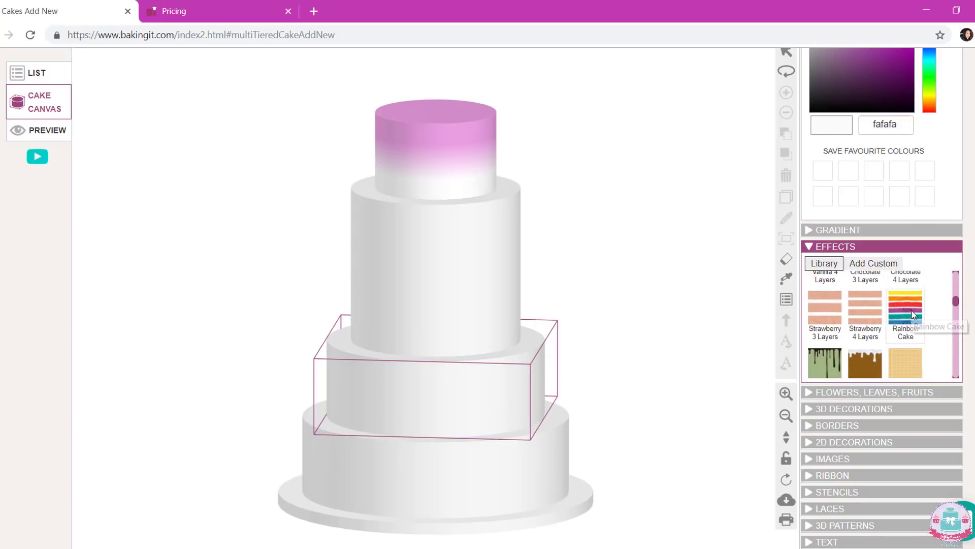
left_click(911, 310)
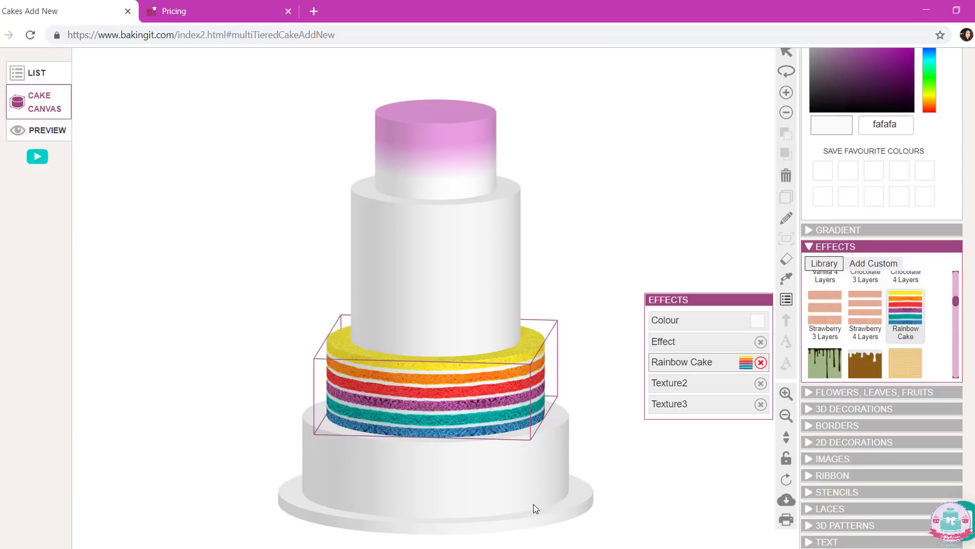
left_click(831, 367)
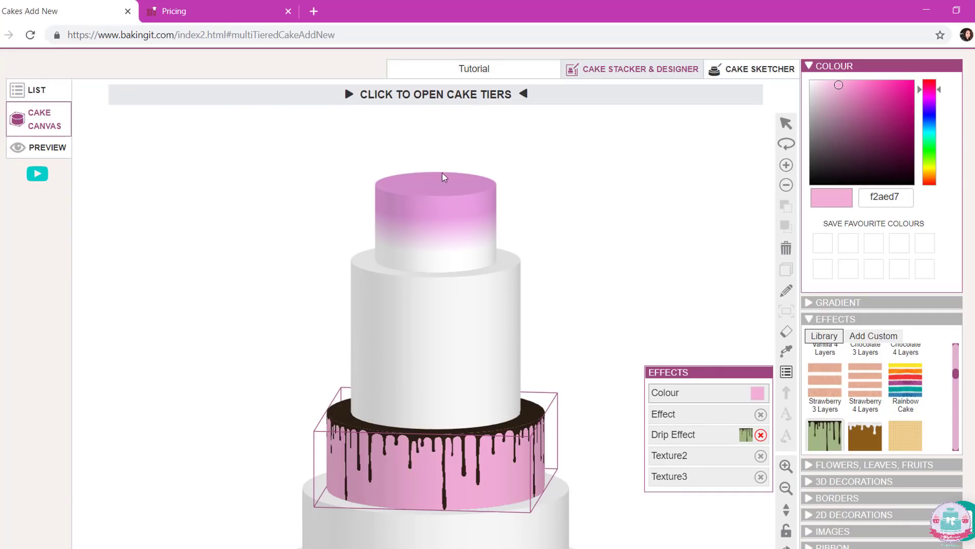
Copy the top tier's pink, ea9de1, as the base colour of the drip tier
left_click(446, 186)
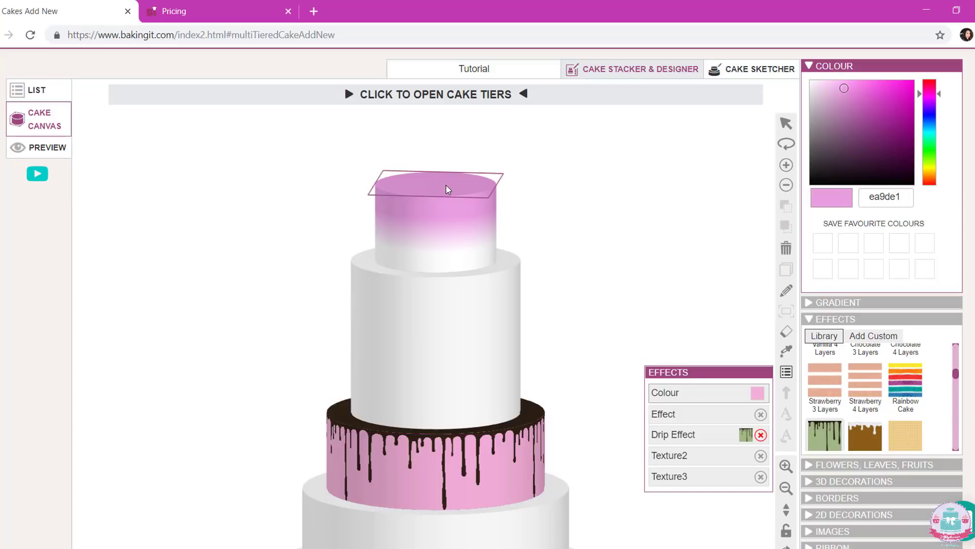
double_click(906, 198)
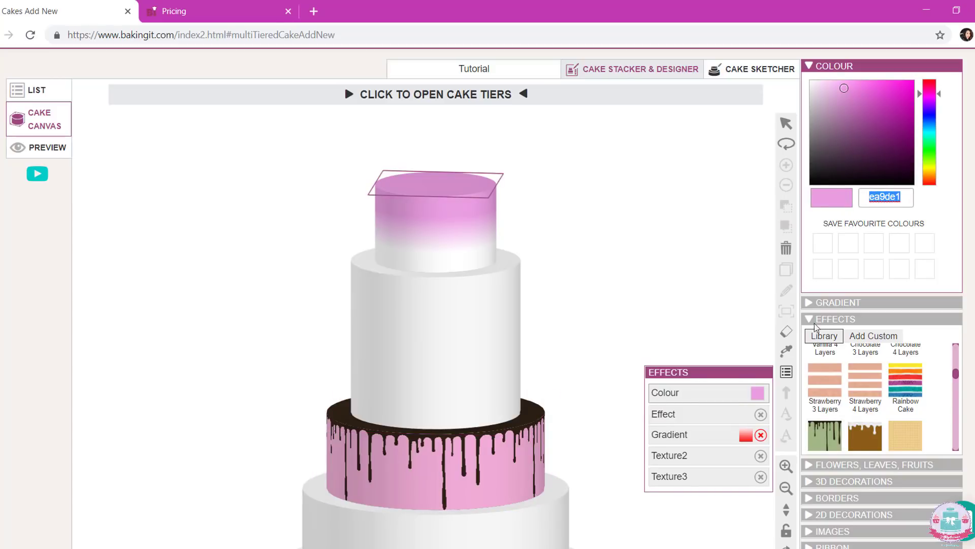
left_click(493, 476)
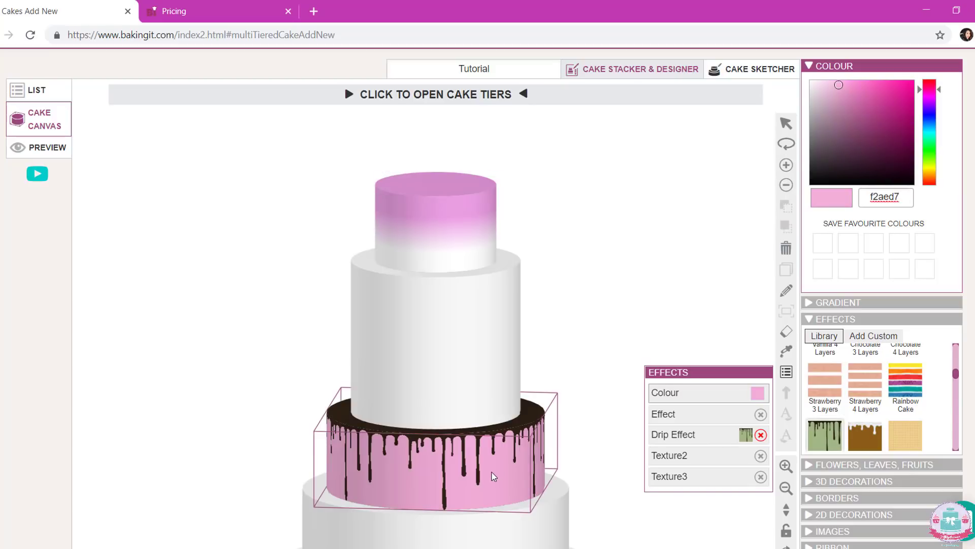
double_click(898, 196)
type("ea9de1")
key("Return")
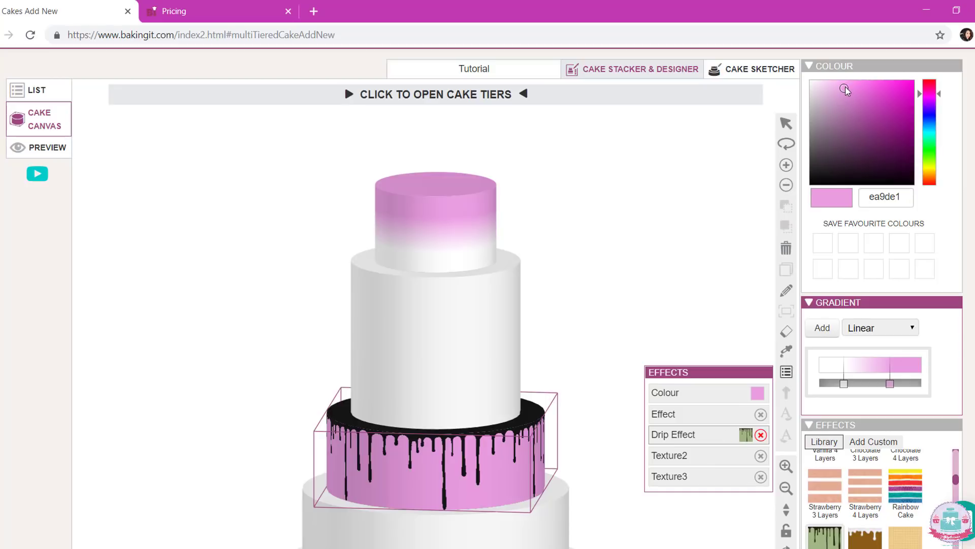
Change the colour of the drips to white, ffffff
left_click_drag(845, 89, 810, 80)
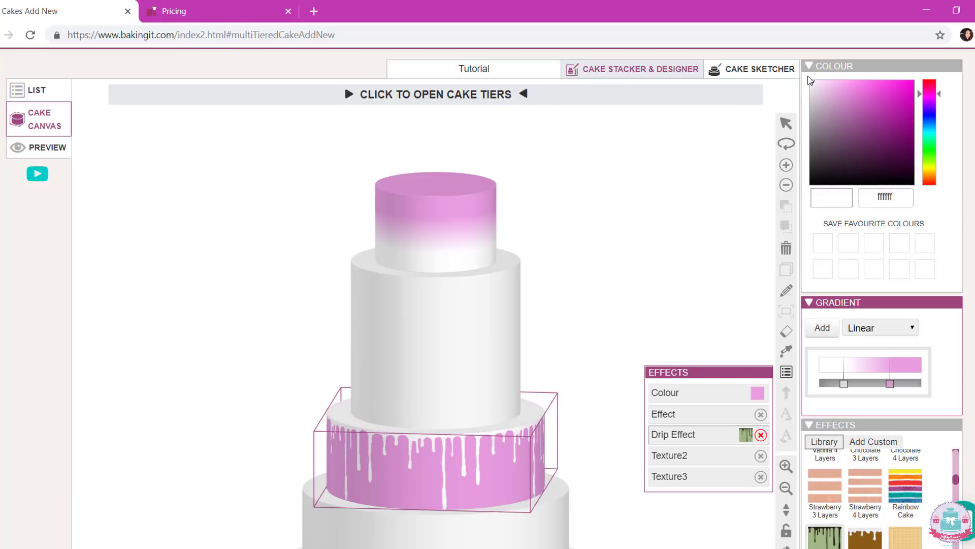
scroll(488, 342, "down", 2)
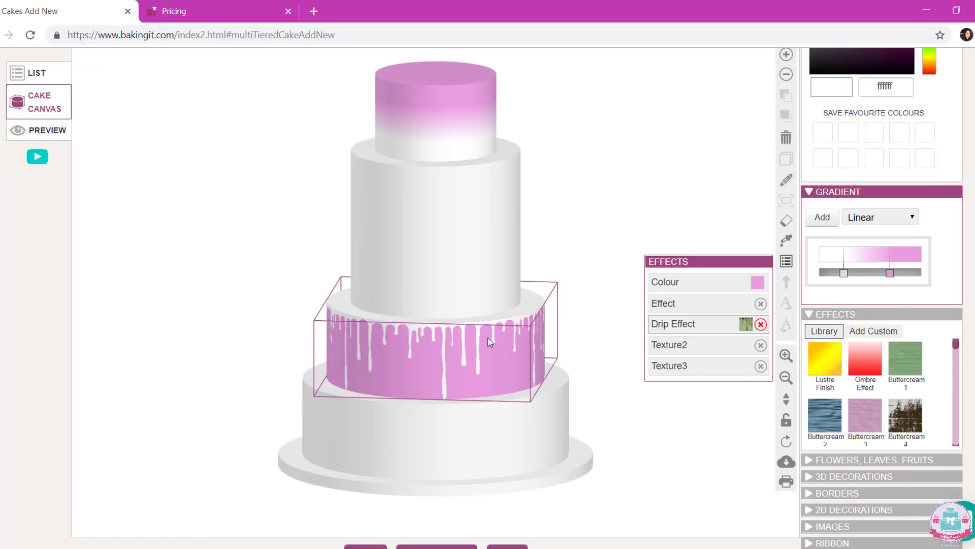
scroll(876, 365, "down", 1)
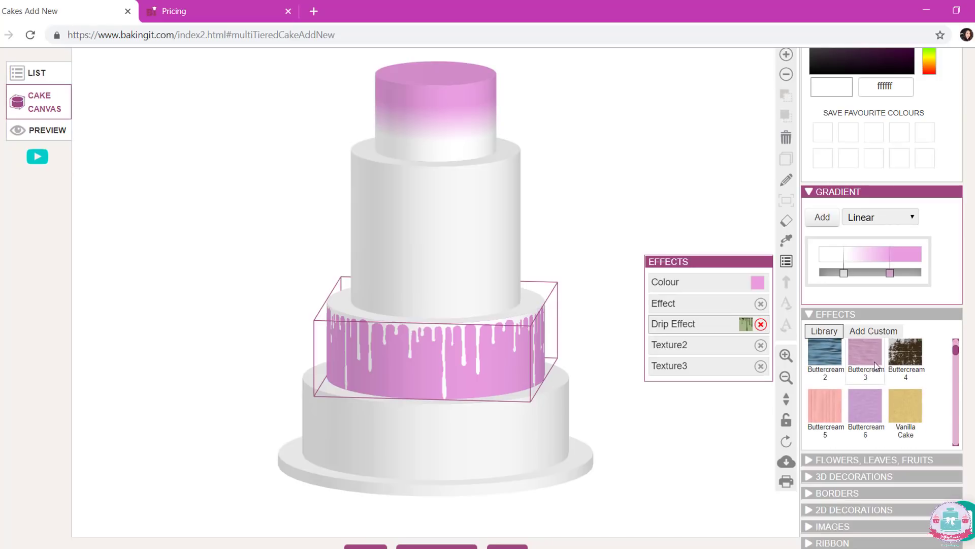
scroll(876, 376, "down", 1)
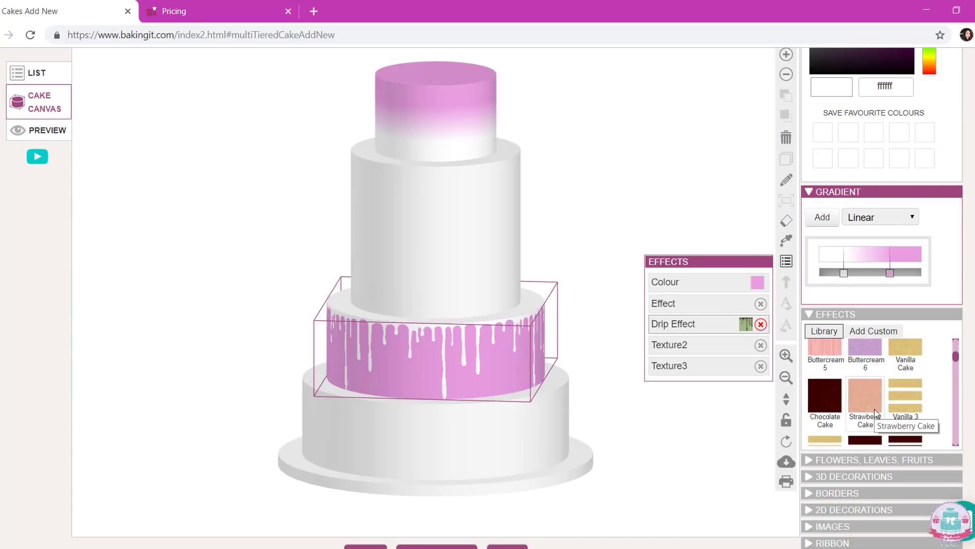
scroll(875, 413, "up", 3)
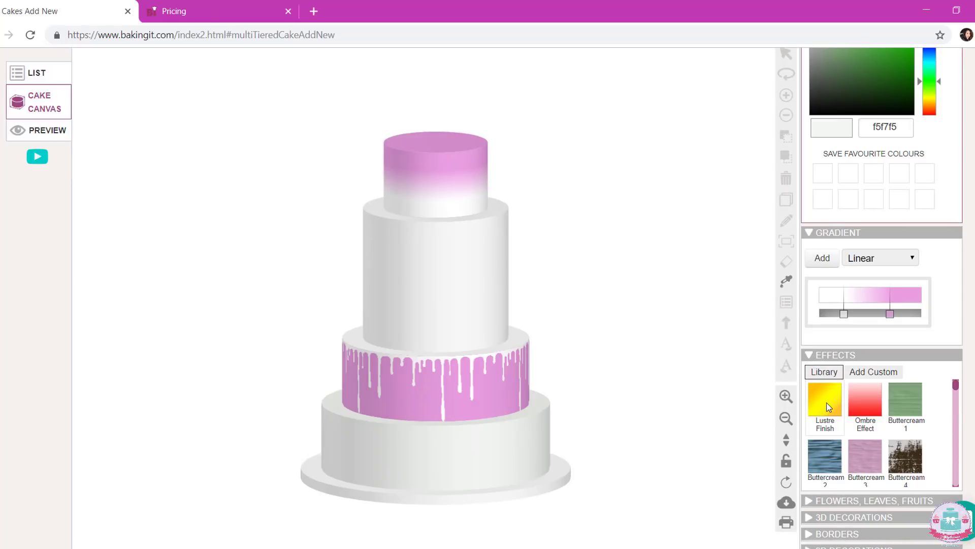
Colour the tall tier below the top one bright yellow, fcff5c
left_click(439, 278)
scroll(386, 298, "up", 2)
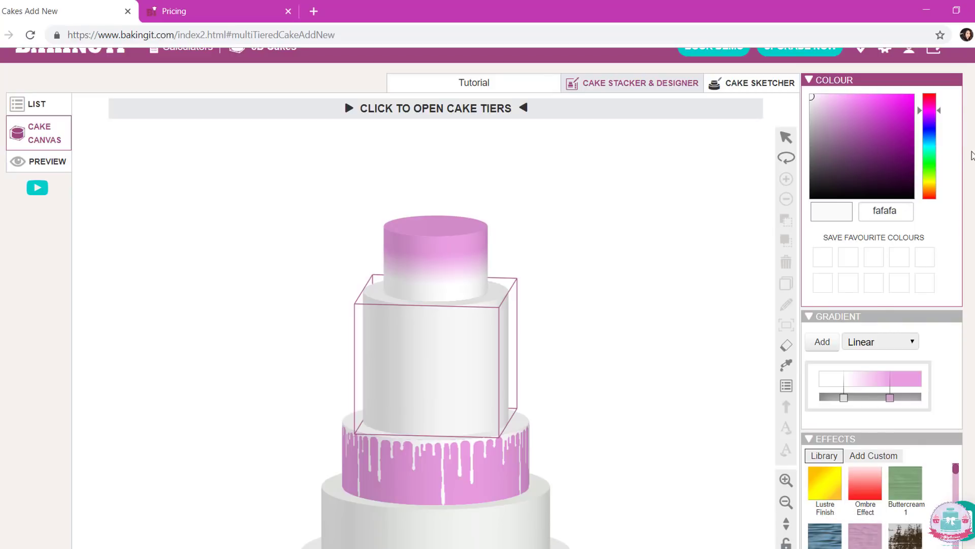
mouse_move(938, 109)
left_mouse_down()
mouse_move(944, 188)
mouse_move(942, 180)
left_mouse_up()
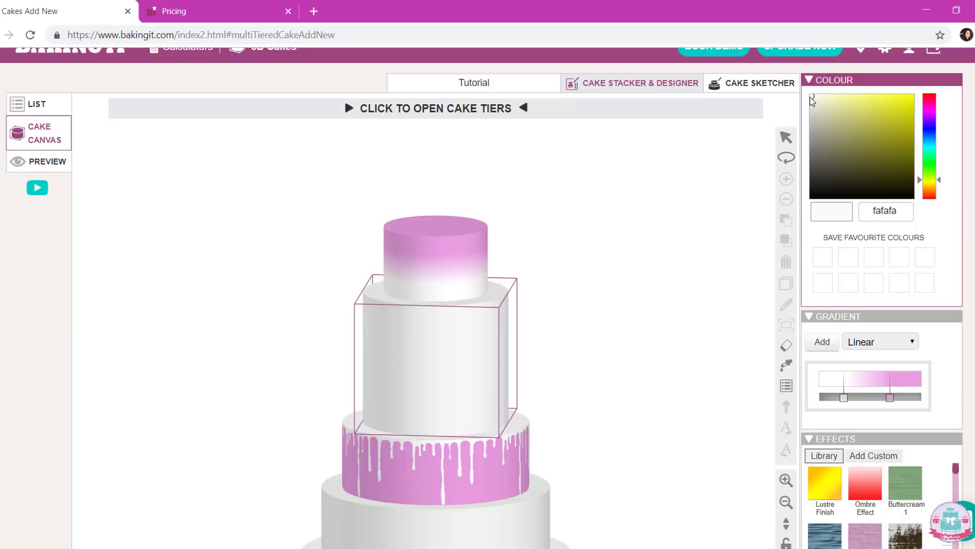
left_click_drag(812, 101, 880, 98)
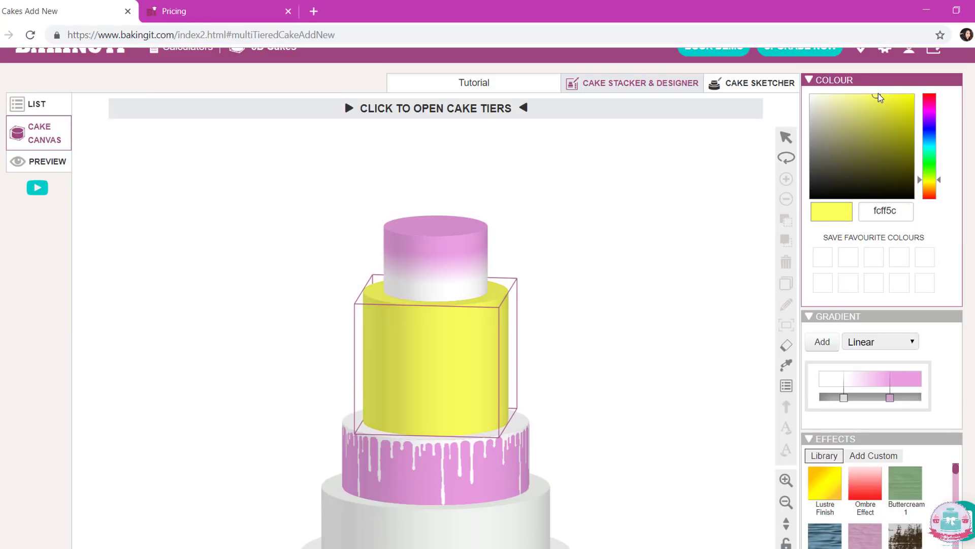
Apply the Lustre Finish effect to the tall yellow tier and lighten its colour to fdff8f
left_click(823, 485)
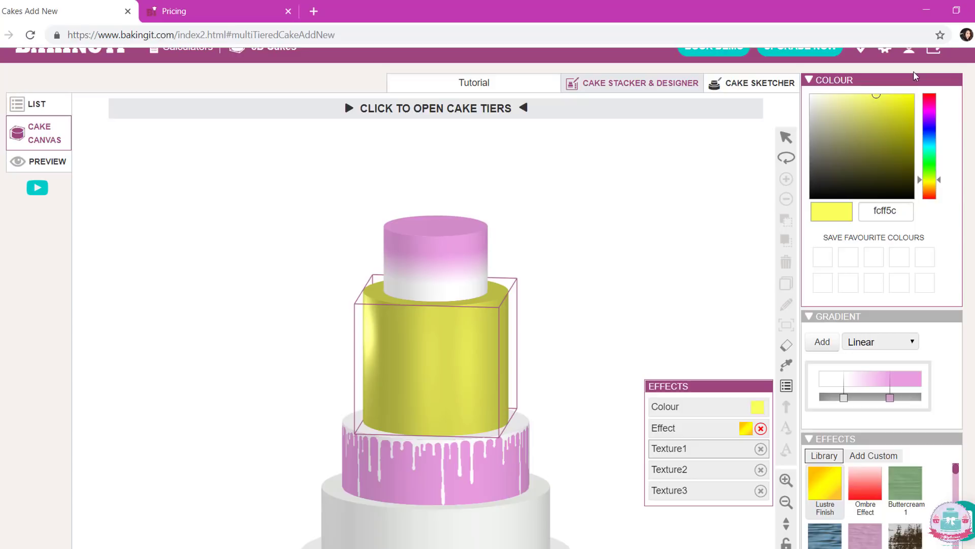
left_click_drag(880, 98, 857, 92)
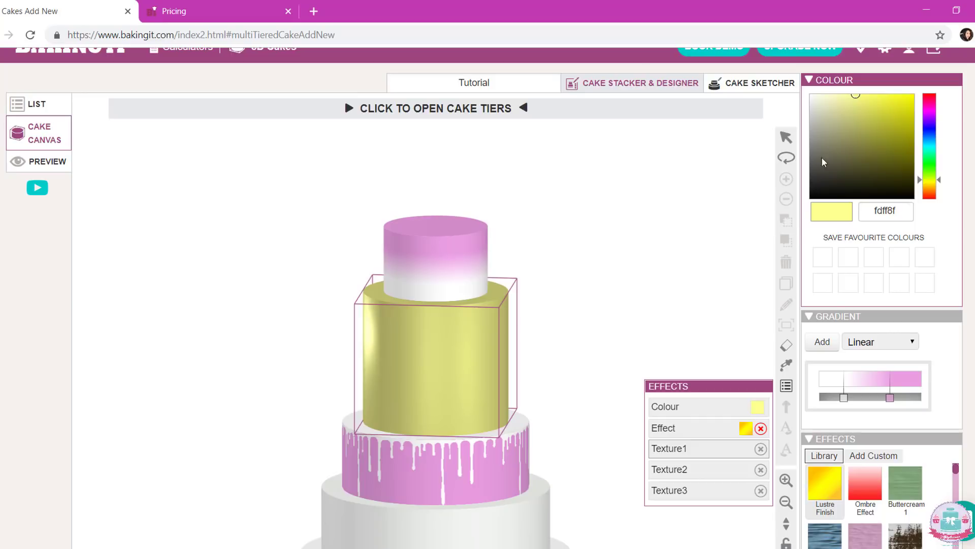
left_click(633, 302)
scroll(634, 302, "down", 3)
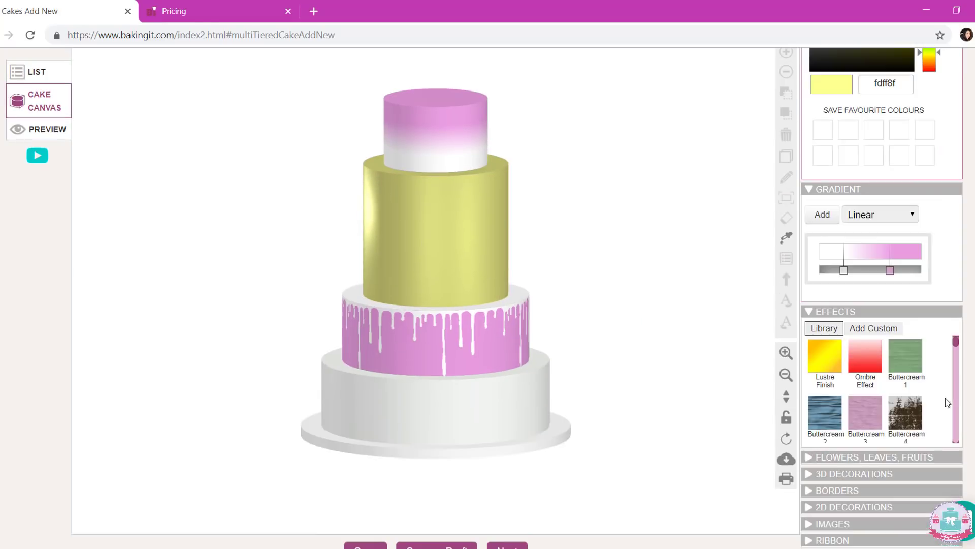
Look through the whole effects library, from the buttercream textures to the world map, and collapse the gradient and effects sections
scroll(880, 397, "down", 6)
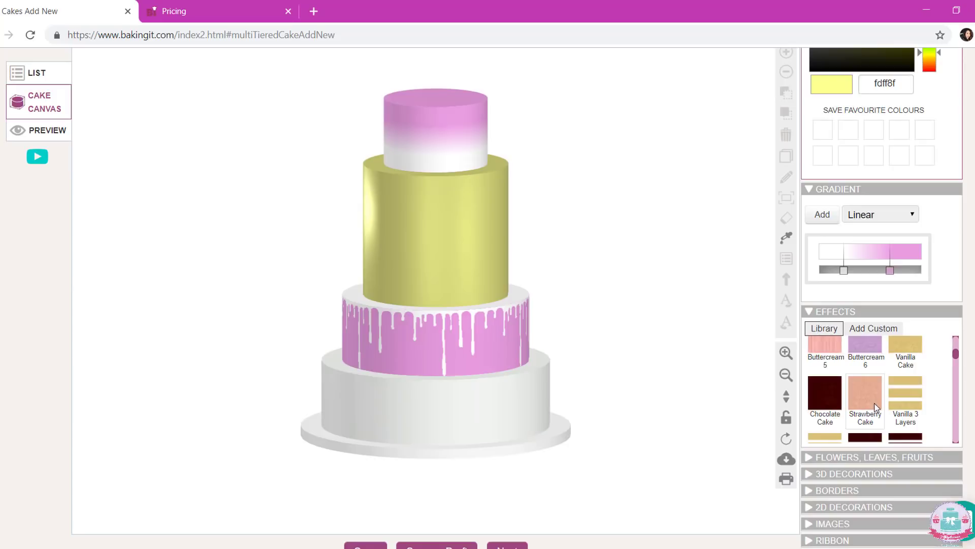
scroll(874, 407, "down", 4)
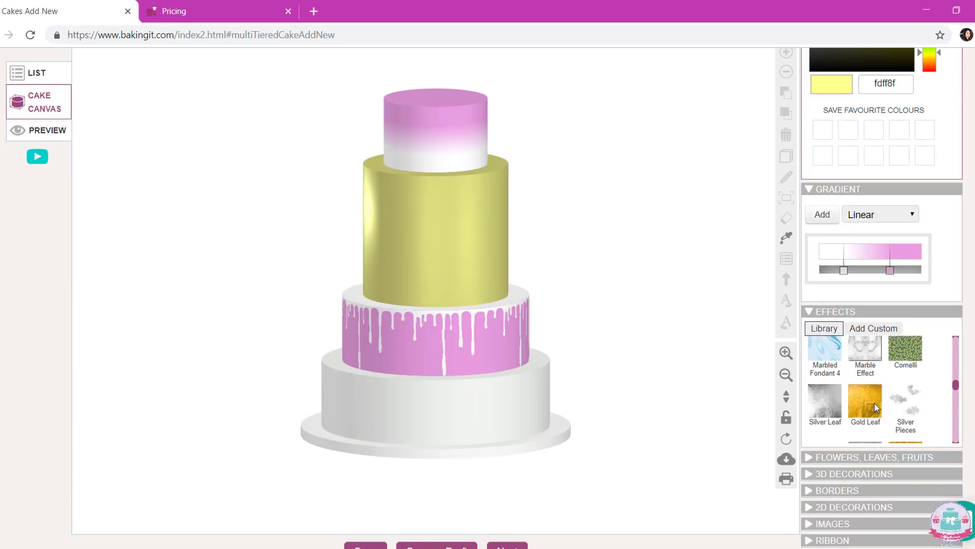
scroll(875, 406, "up", 1)
scroll(892, 397, "down", 1)
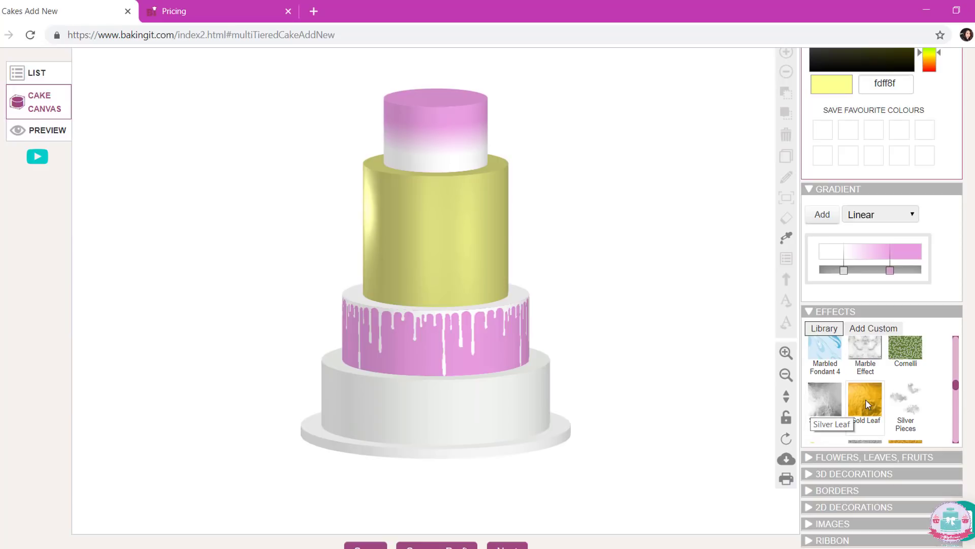
scroll(866, 399, "down", 1)
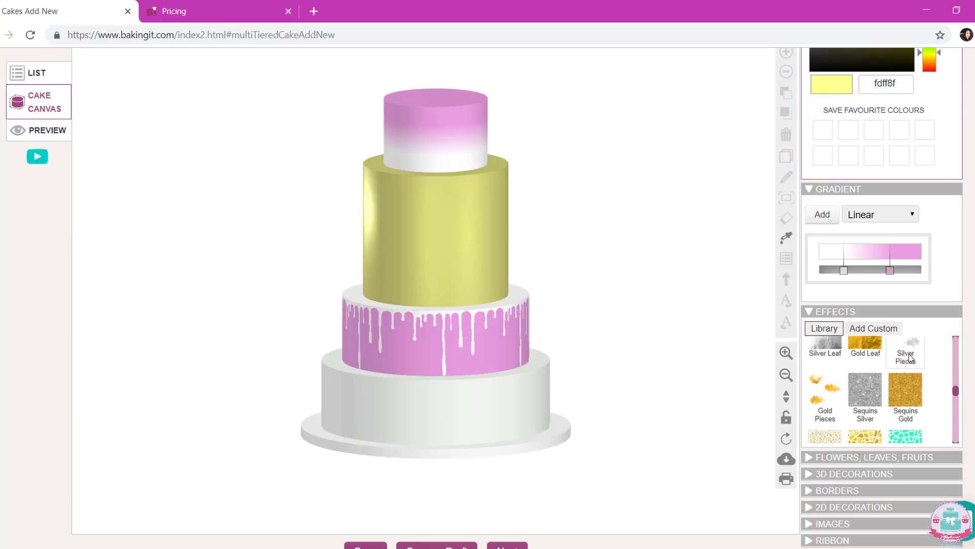
scroll(818, 401, "down", 1)
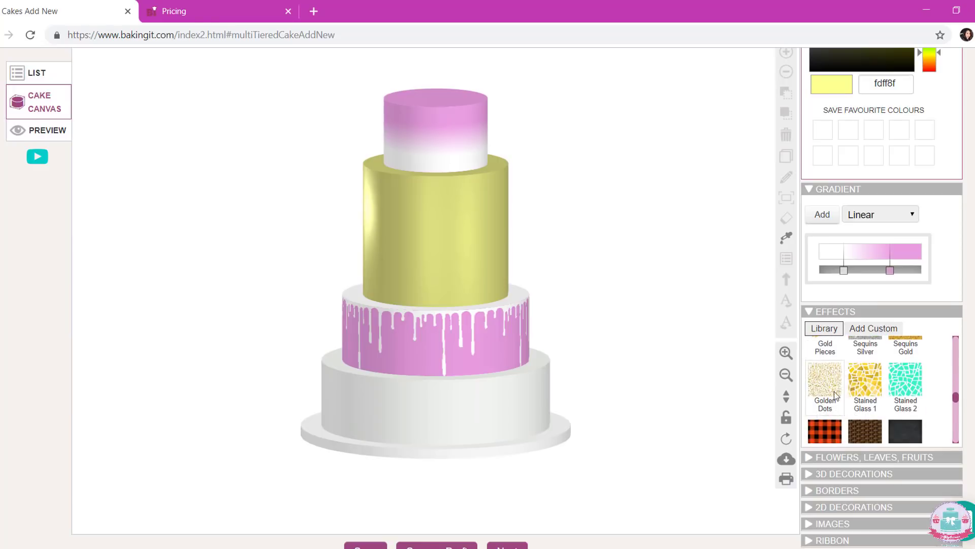
scroll(889, 393, "up", 1)
scroll(888, 398, "down", 1)
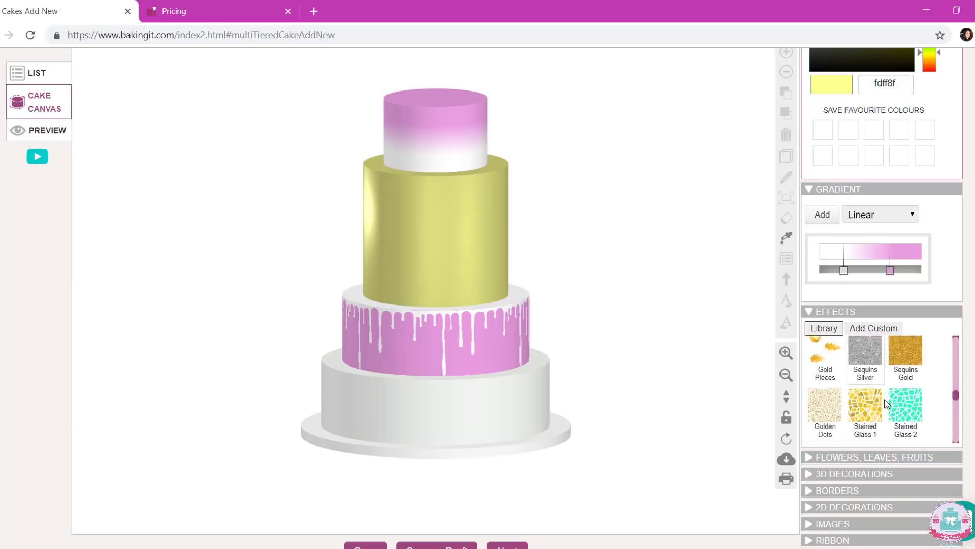
scroll(857, 396, "down", 1)
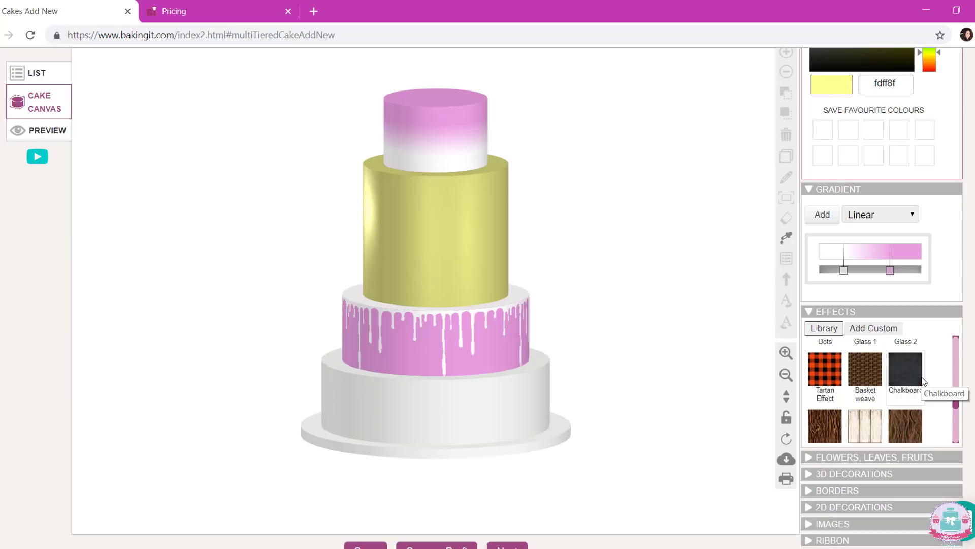
scroll(887, 393, "down", 2)
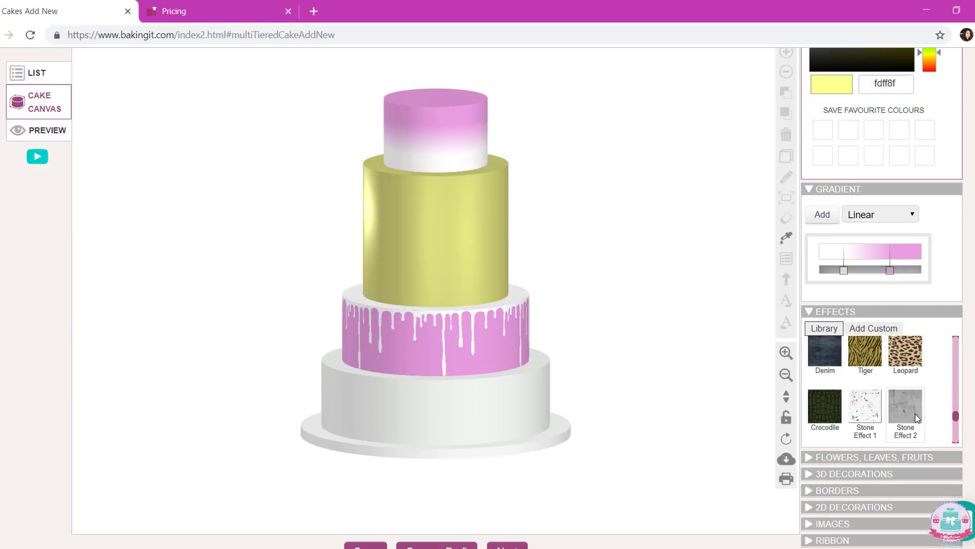
scroll(858, 416, "down", 1)
scroll(886, 386, "down", 1)
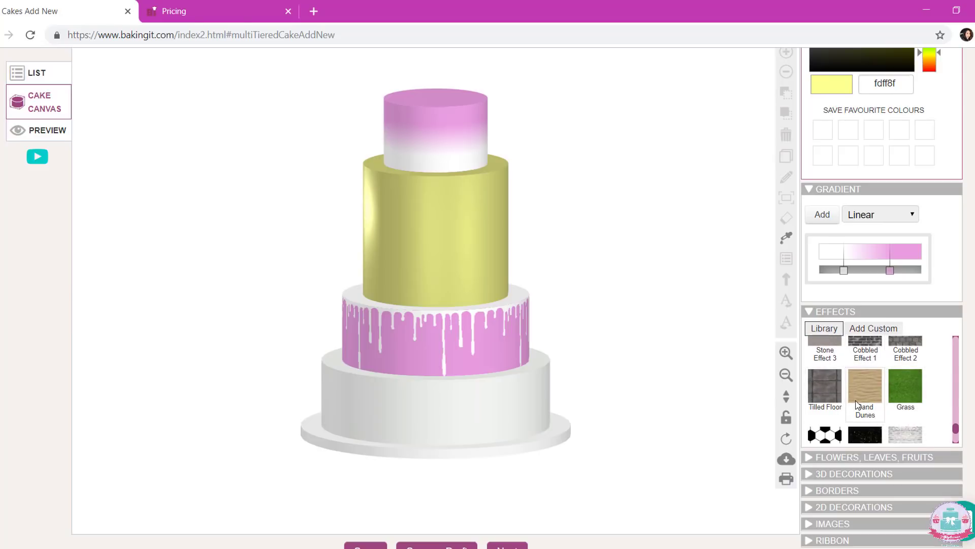
scroll(841, 409, "down", 1)
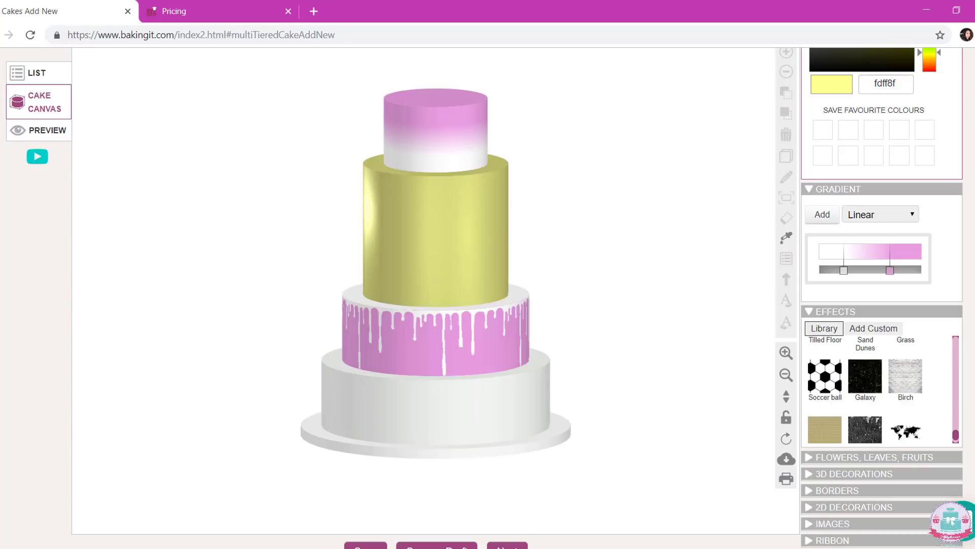
scroll(487, 294, "down", 1)
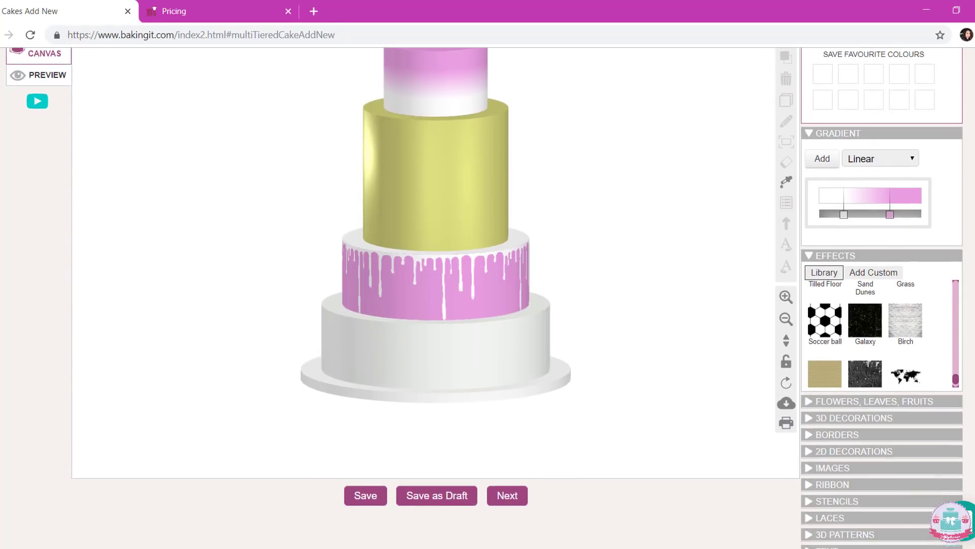
left_click(809, 133)
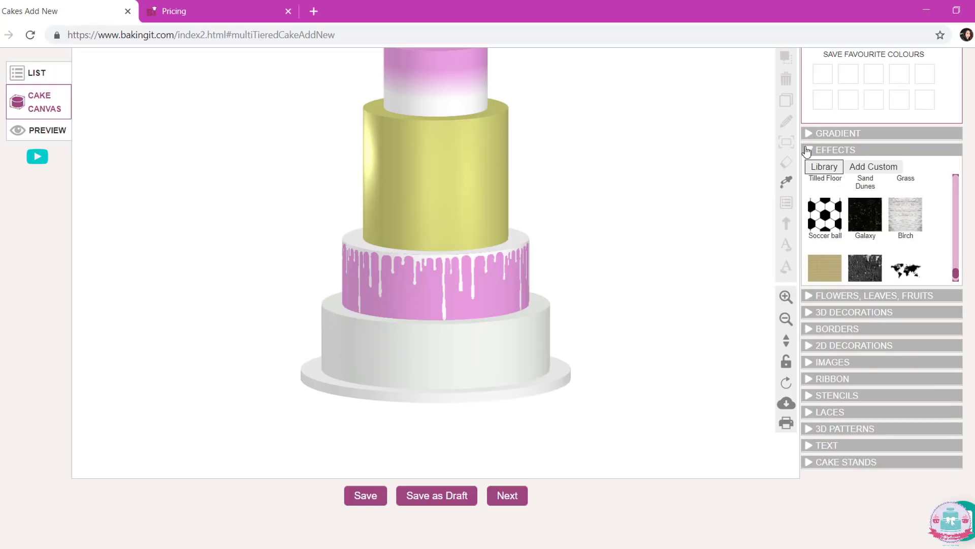
left_click(809, 150)
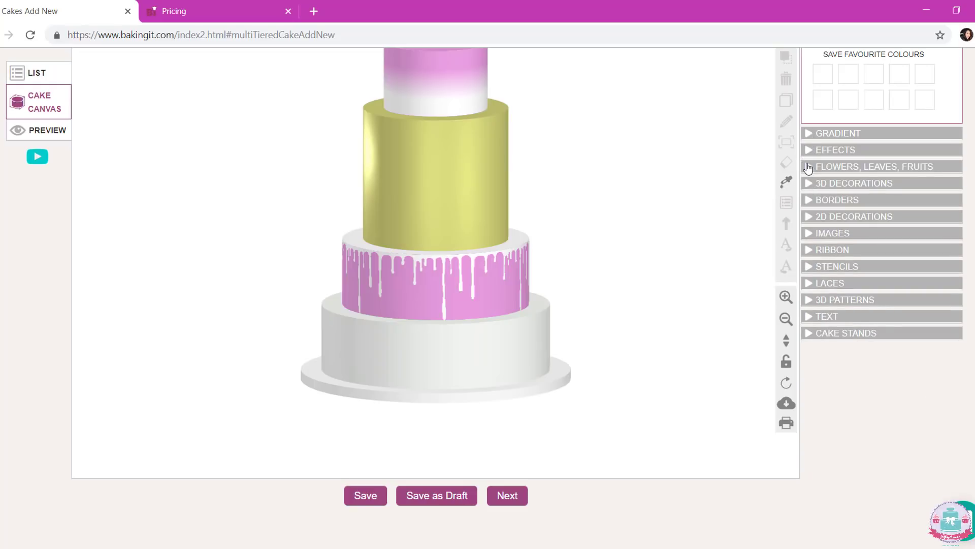
Examine the flowers available in the Flowers, Leaves, Fruits library, from the roses to the carnation
left_click(808, 167)
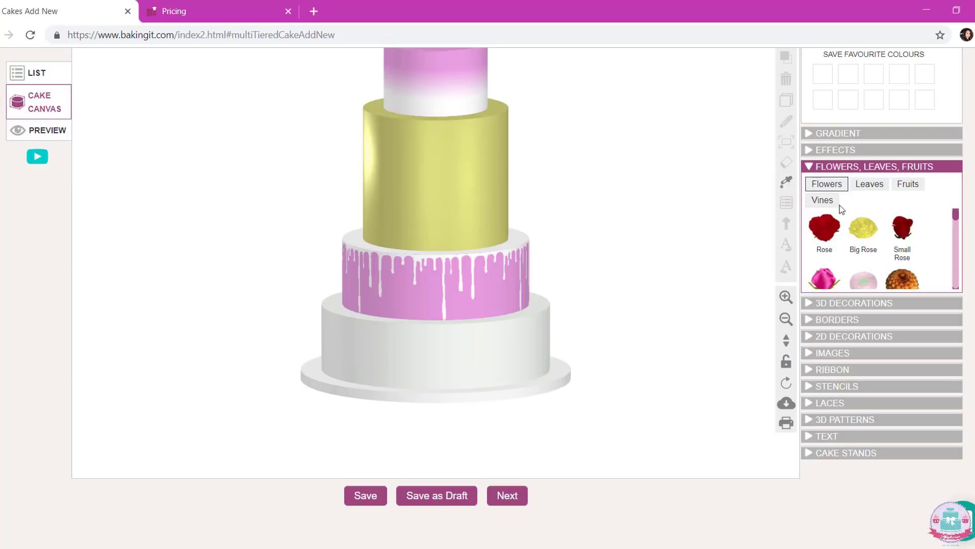
scroll(870, 231, "up", 2)
scroll(864, 239, "down", 2)
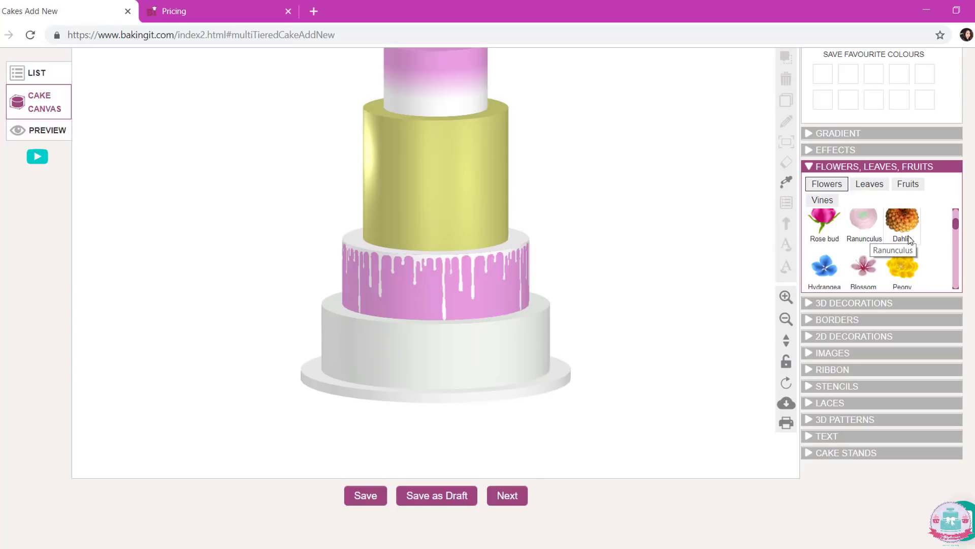
scroll(909, 236, "down", 2)
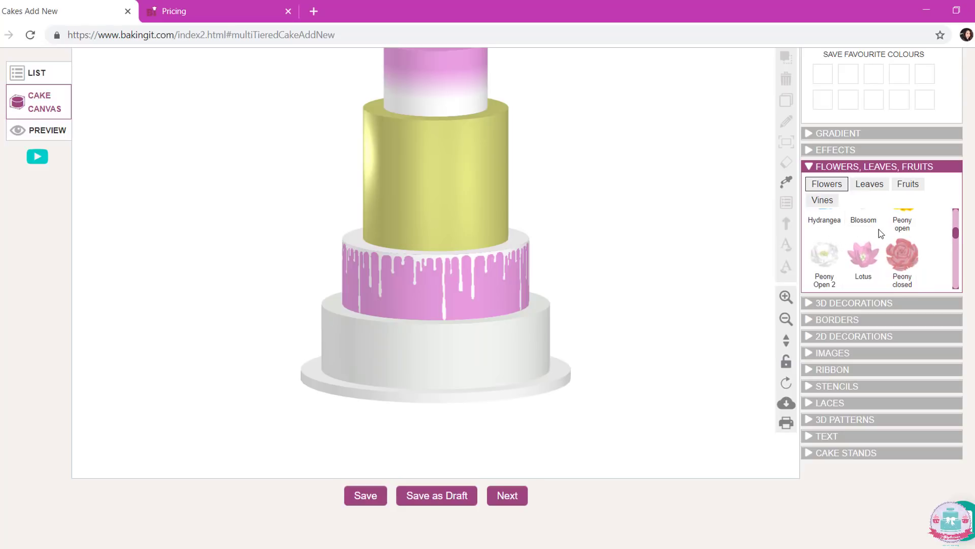
scroll(864, 265, "down", 2)
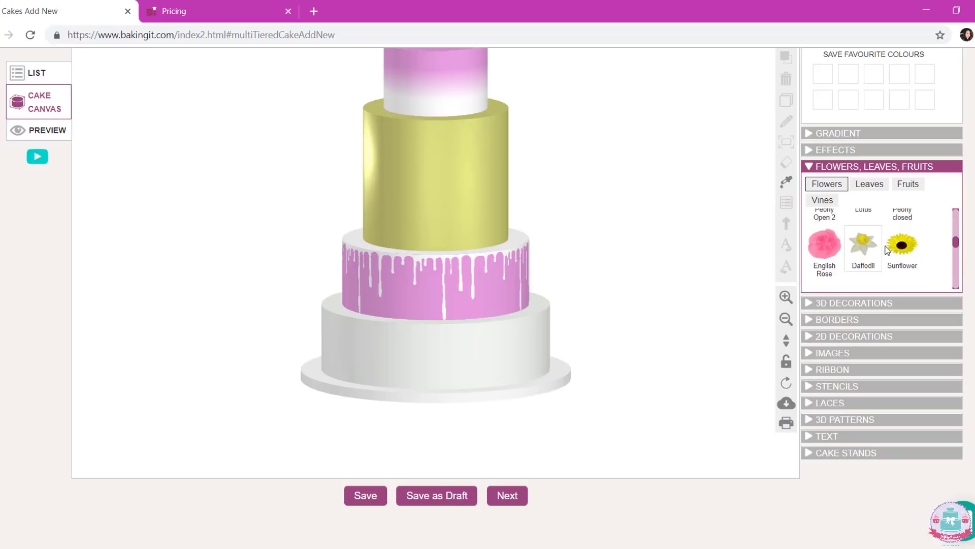
scroll(852, 249, "up", 5)
scroll(851, 244, "down", 5)
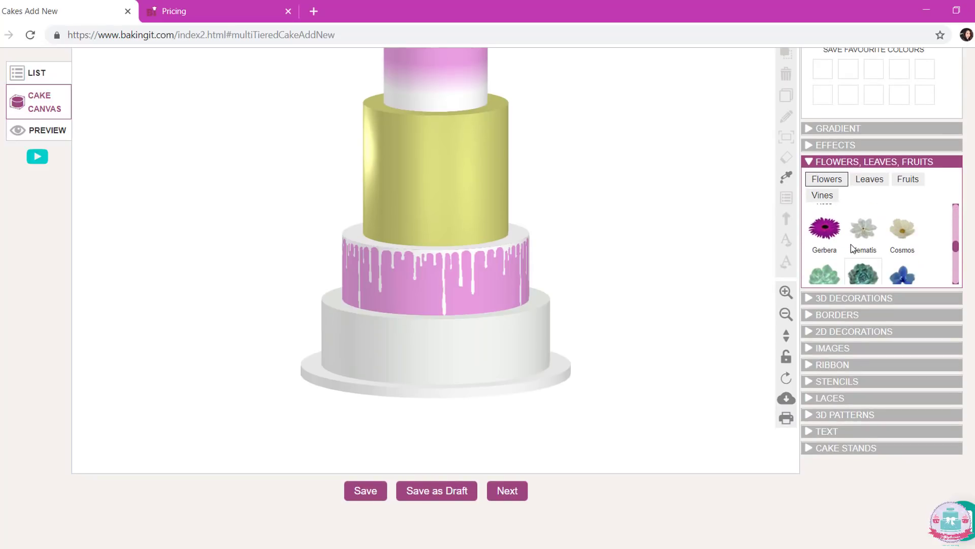
scroll(852, 244, "down", 2)
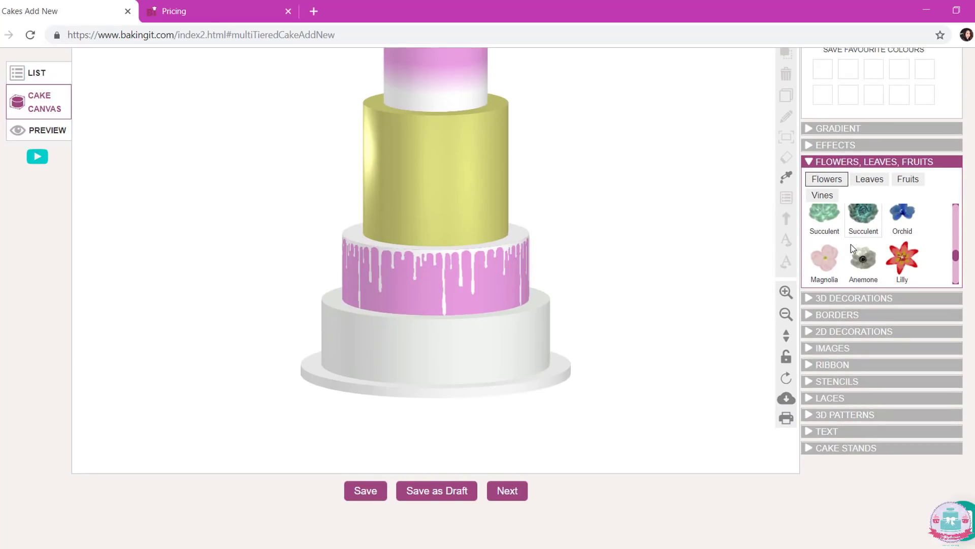
scroll(852, 243, "down", 1)
scroll(881, 251, "down", 2)
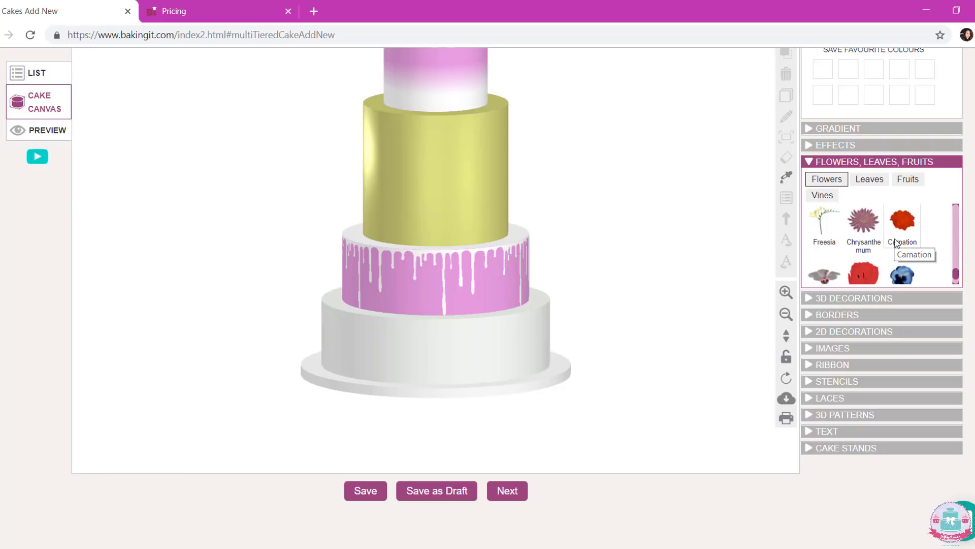
scroll(888, 253, "up", 4)
scroll(888, 257, "up", 5)
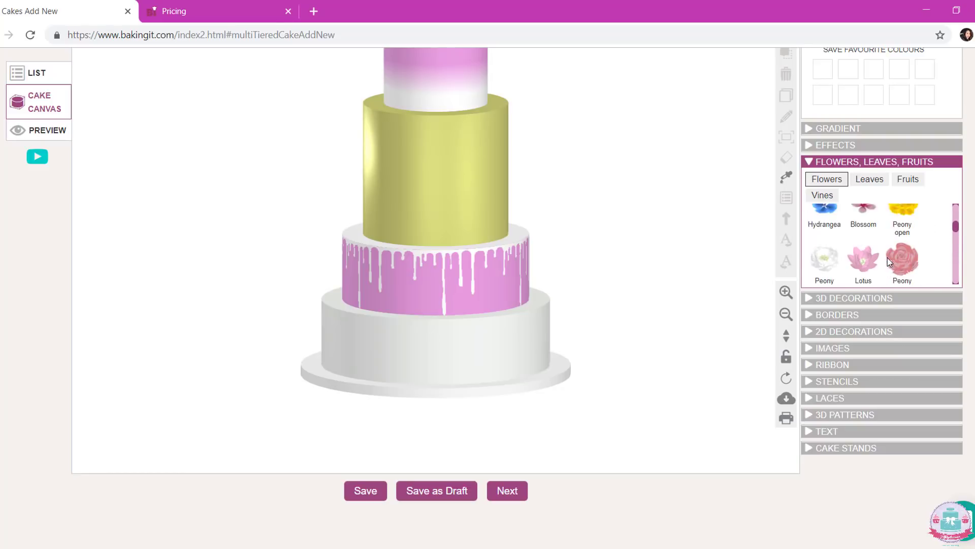
scroll(888, 258, "up", 2)
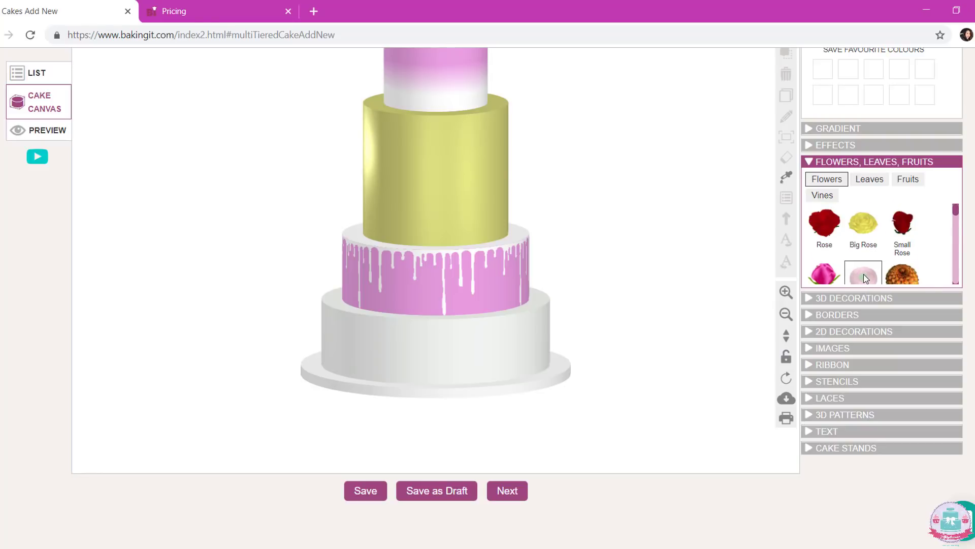
Add a Ranunculus flower to the cake and position it facing forward near the upper edge of the tall yellow tier
left_click_drag(863, 273, 482, 111)
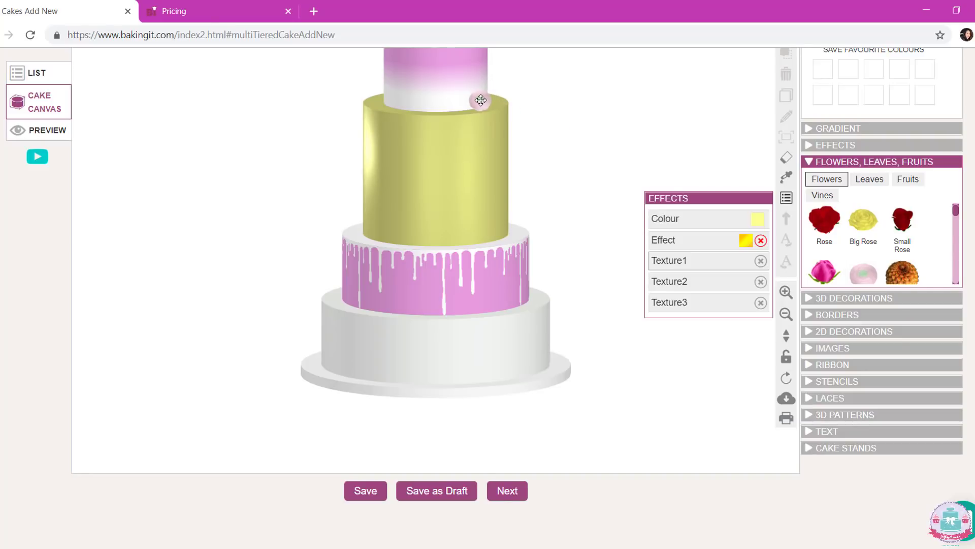
left_click(486, 101)
scroll(614, 170, "up", 2)
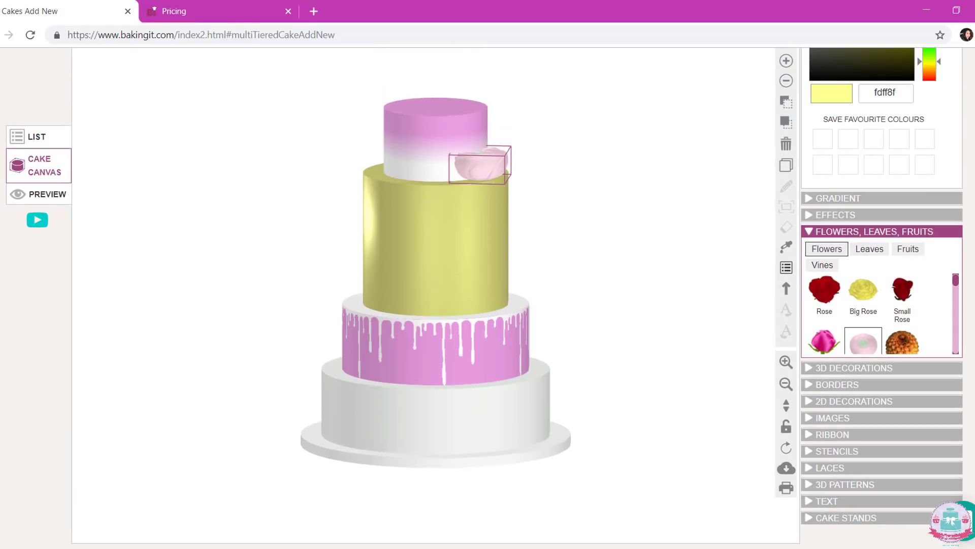
left_click(498, 165)
left_click_drag(498, 165, 469, 188)
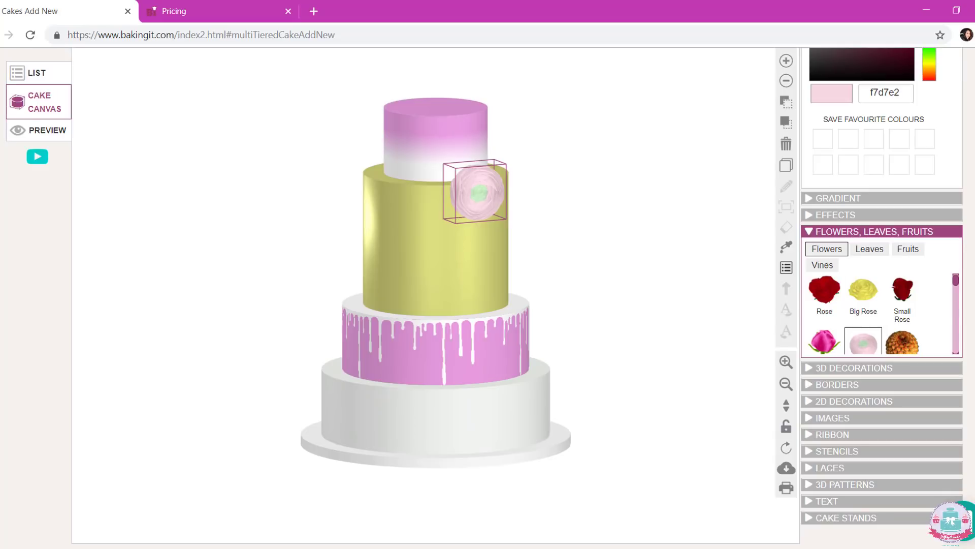
Shrink the ranunculus by four increments and recolour it deep pink, bd2057
scroll(787, 137, "up", 2)
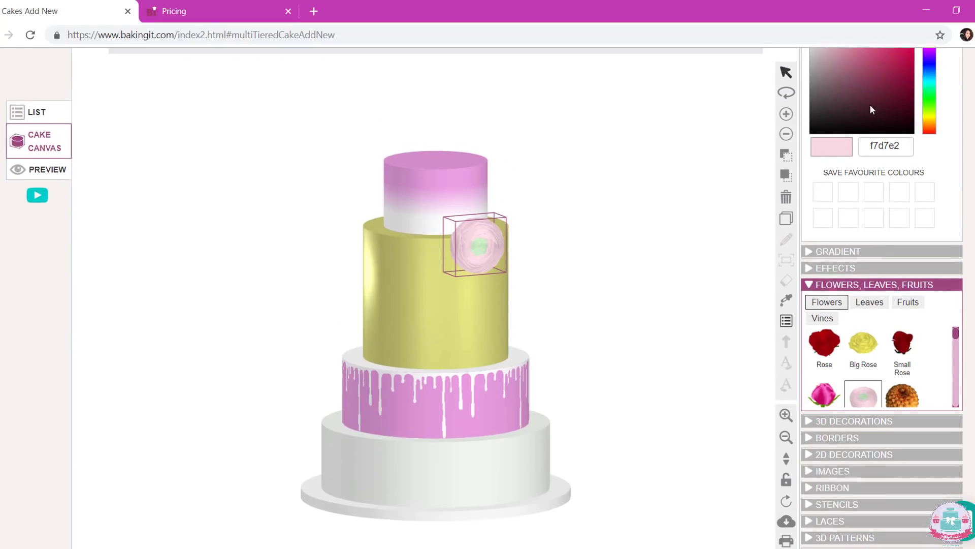
left_click(786, 135)
left_click(785, 135)
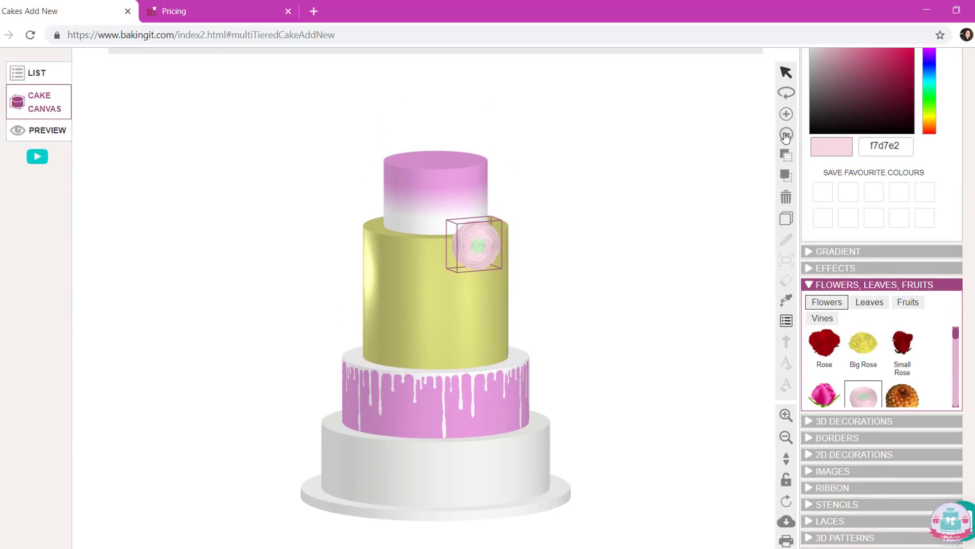
left_click(786, 134)
left_click(786, 134)
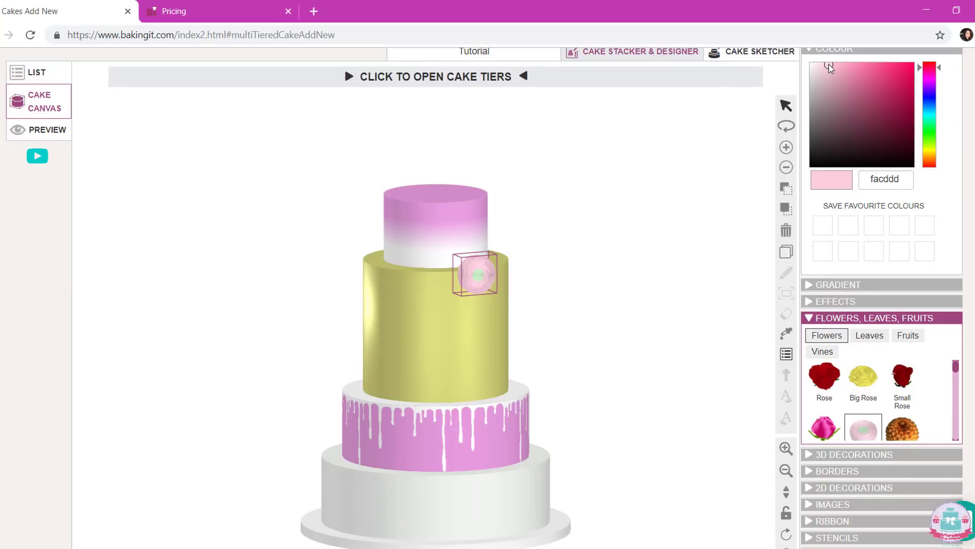
left_click_drag(829, 68, 893, 84)
Look through the leaves, fruits and vines collections, and collapse the Flowers, Leaves, Fruits section
scroll(884, 204, "down", 2)
left_click(869, 233)
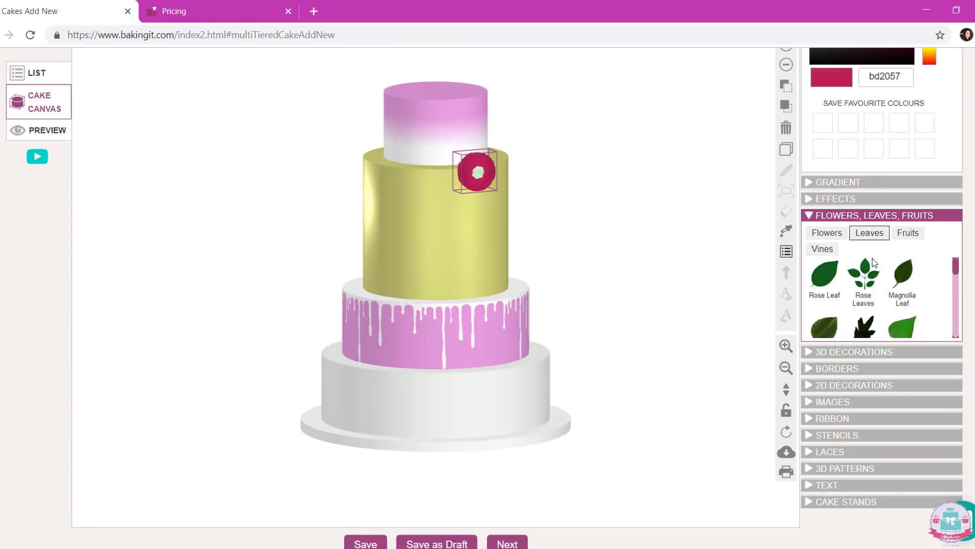
scroll(895, 311, "down", 8)
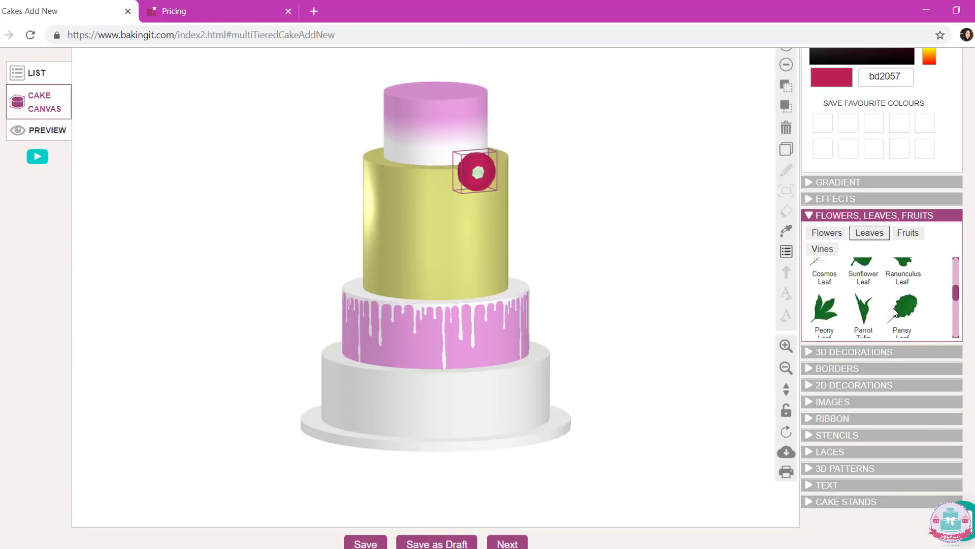
left_click(910, 234)
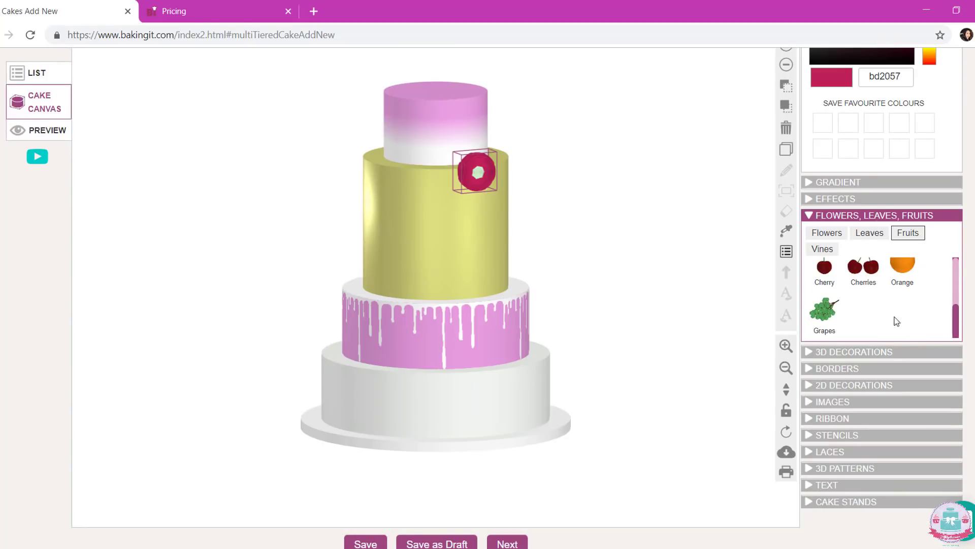
scroll(894, 314, "up", 5)
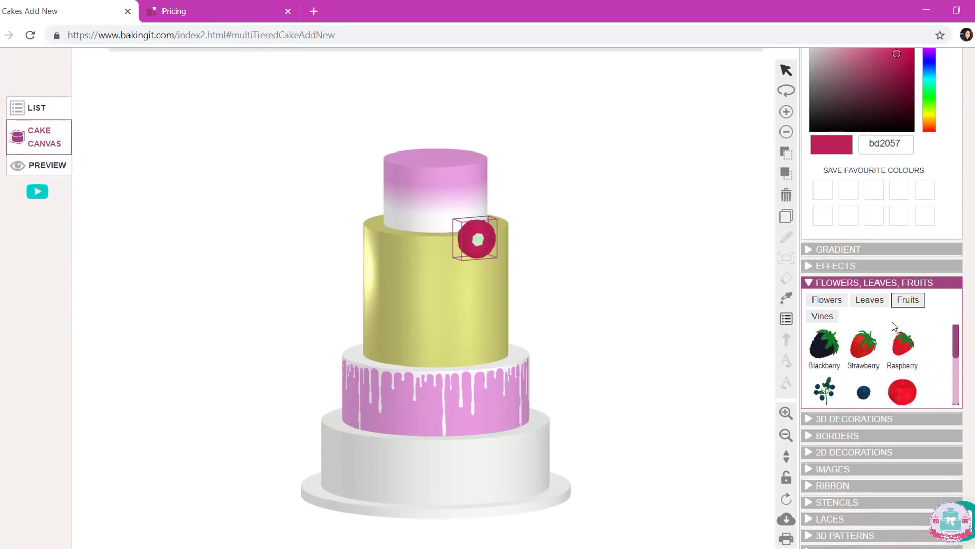
scroll(895, 326, "down", 2)
scroll(891, 304, "down", 2)
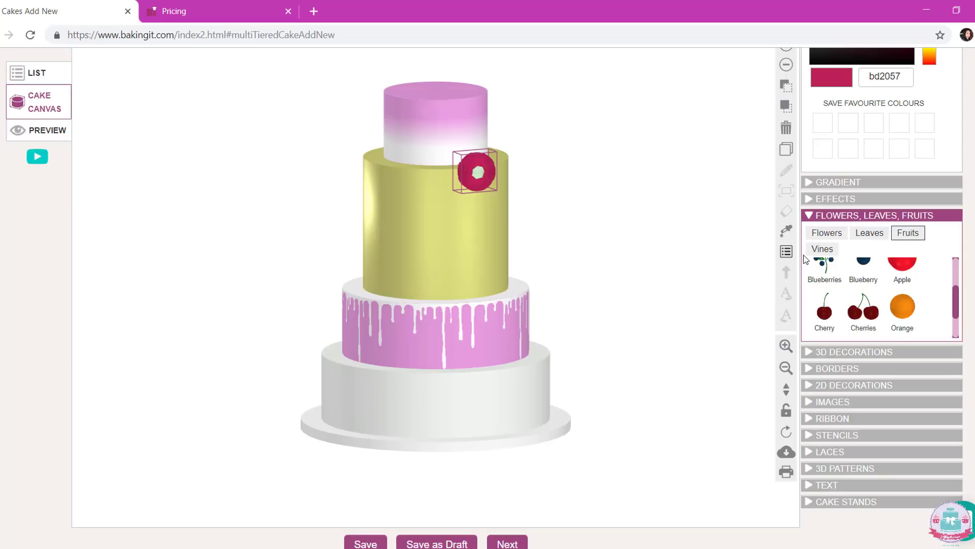
left_click(822, 250)
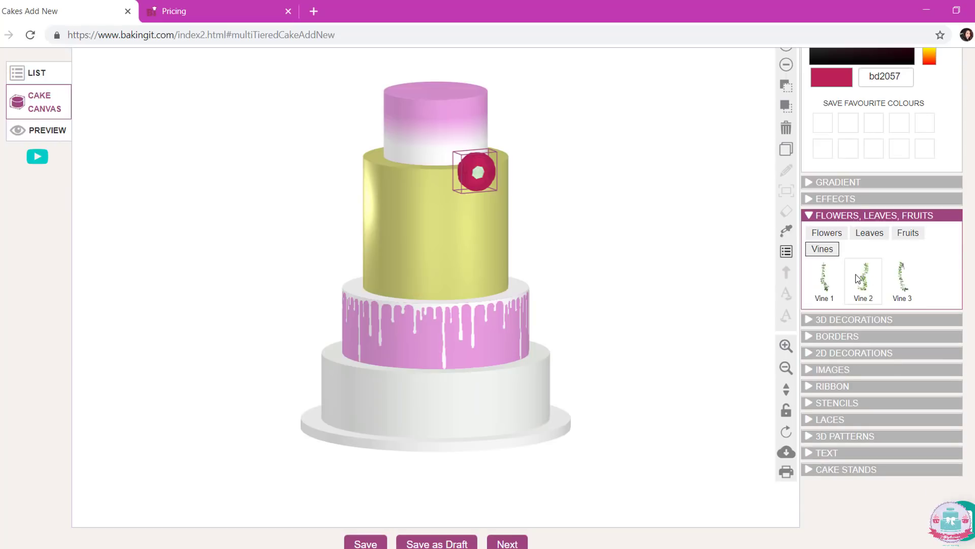
double_click(812, 212)
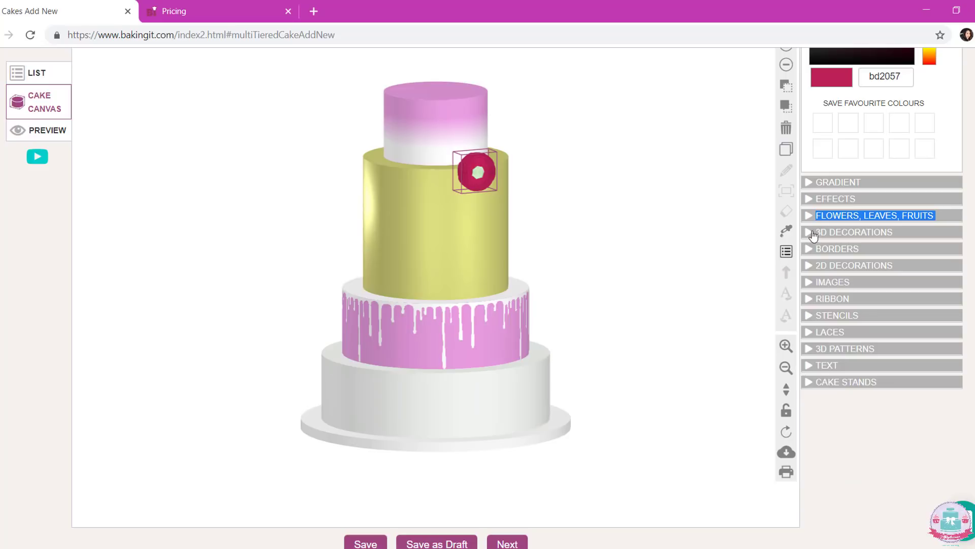
Examine the bows, nautical pieces and sweets available in the 3D Decorations library
left_click(811, 233)
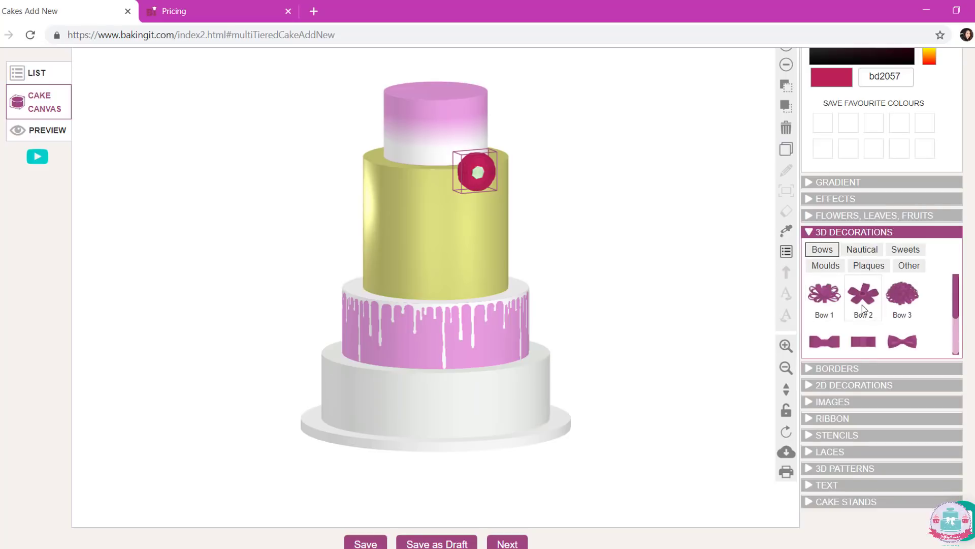
scroll(870, 308, "down", 3)
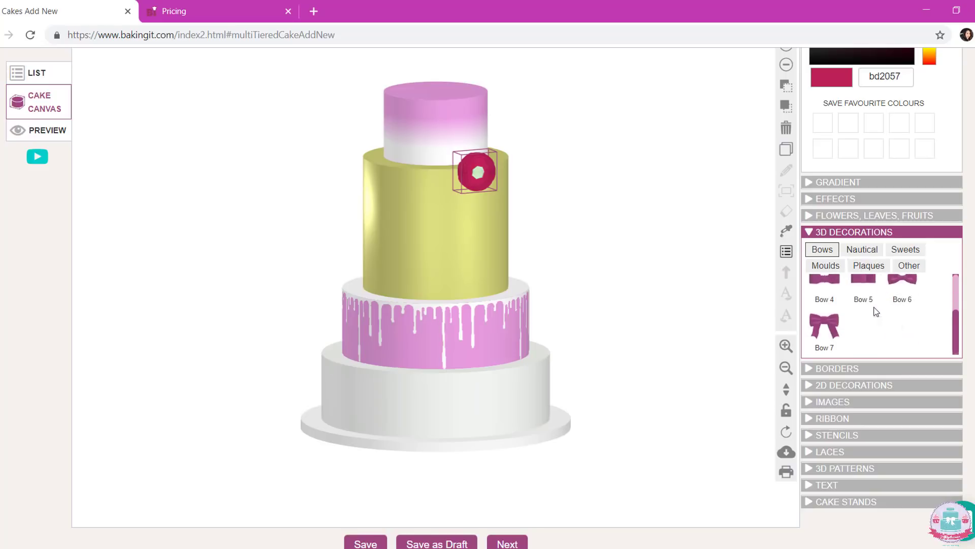
scroll(865, 327, "up", 3)
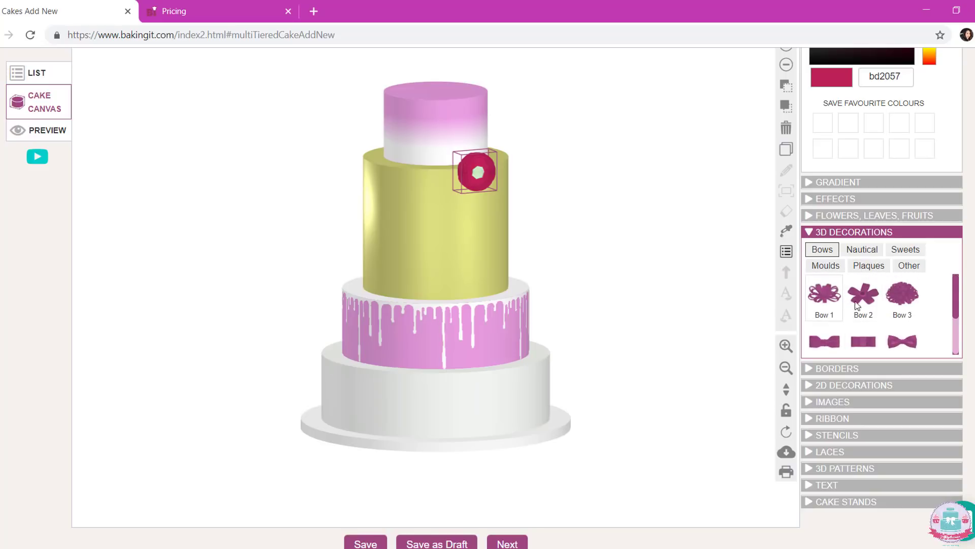
left_click(863, 250)
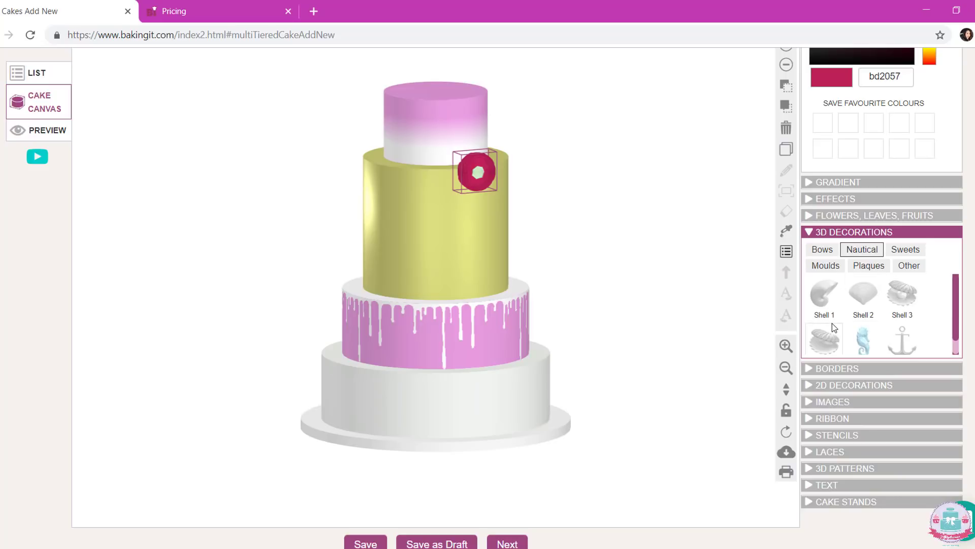
scroll(873, 314, "down", 1)
scroll(881, 315, "down", 1)
scroll(888, 299, "up", 1)
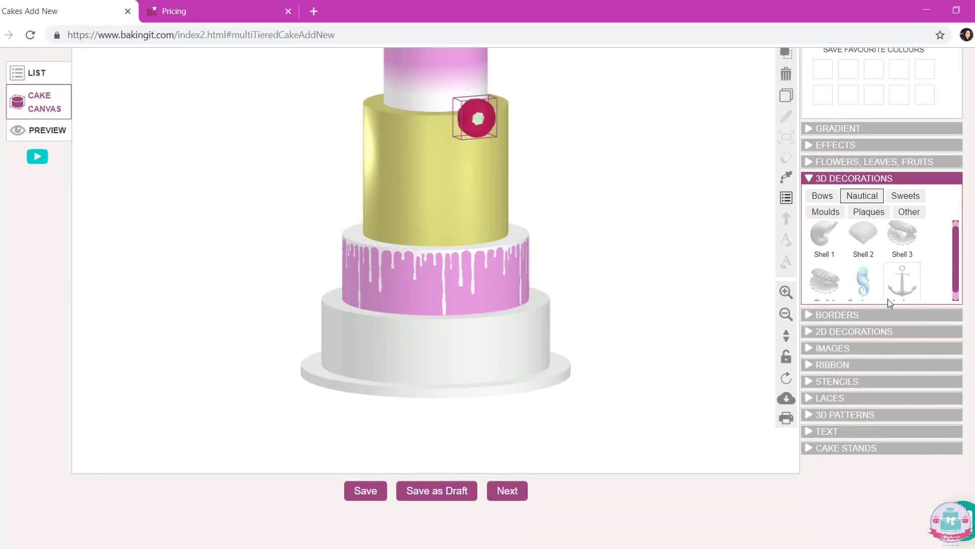
left_click(906, 197)
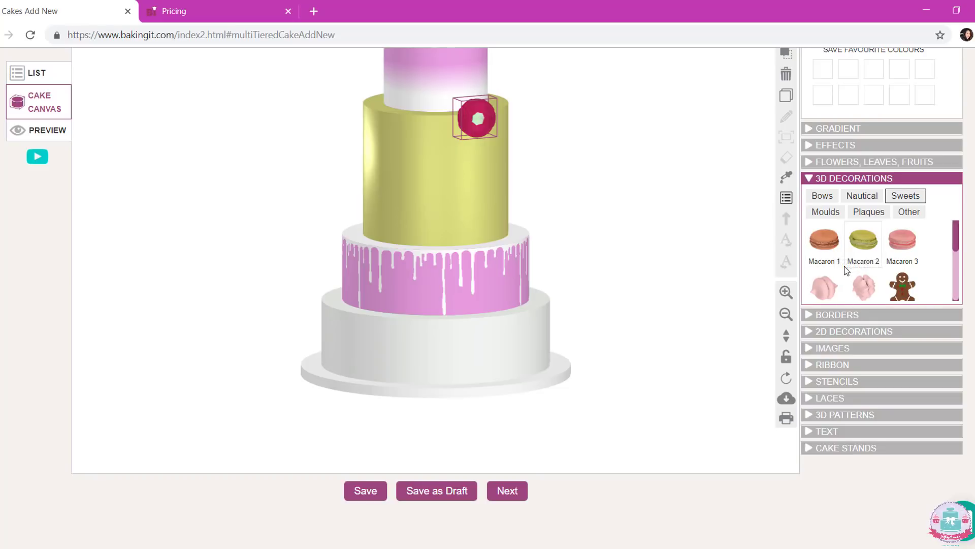
scroll(843, 252, "down", 2)
scroll(879, 248, "down", 2)
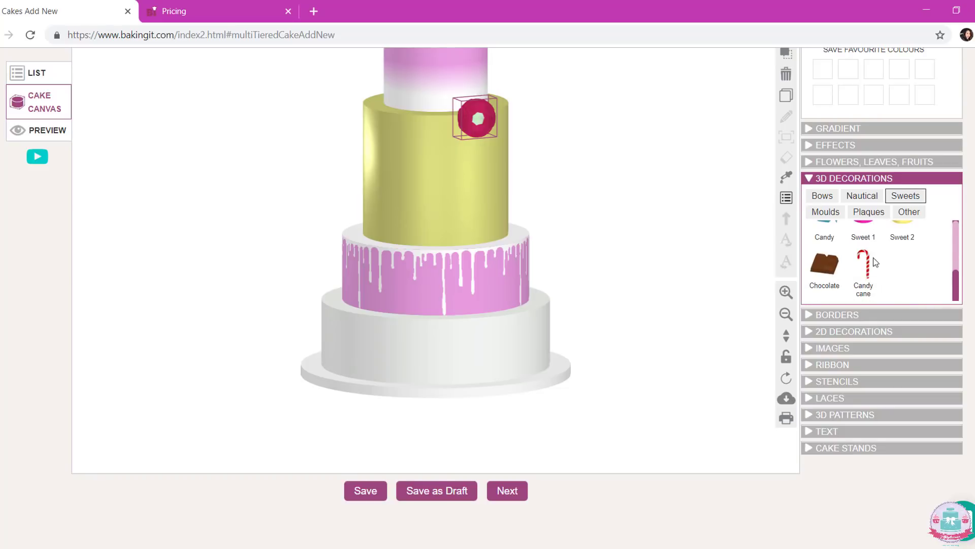
scroll(909, 276, "up", 2)
scroll(911, 279, "up", 1)
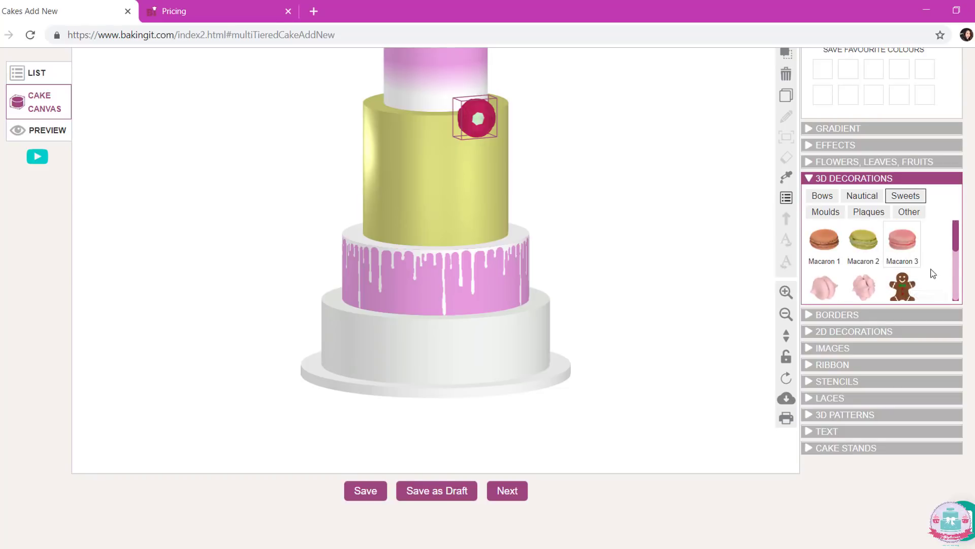
Look through the moulds, plaques and other 3D decorations, and collapse the 3D Decorations section
left_click(838, 213)
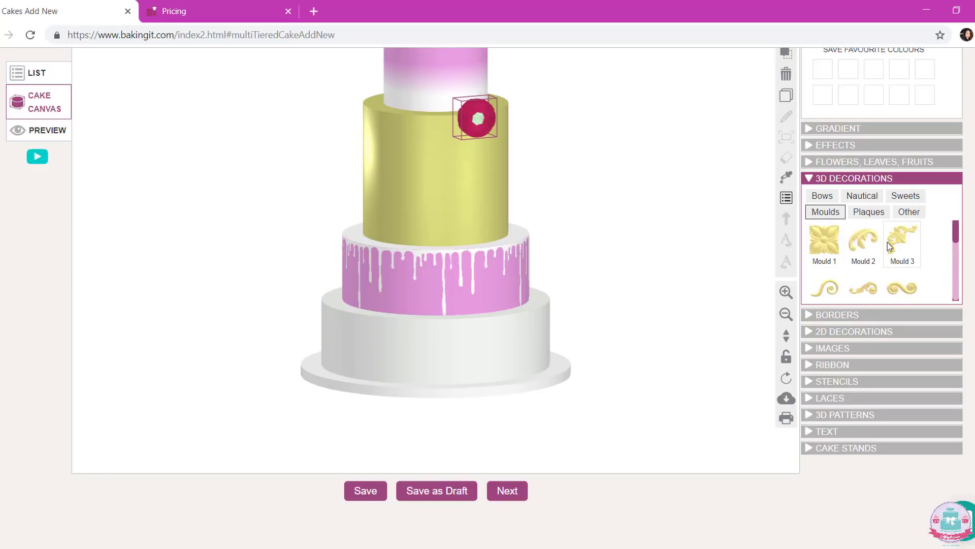
scroll(889, 249, "down", 3)
scroll(889, 261, "down", 2)
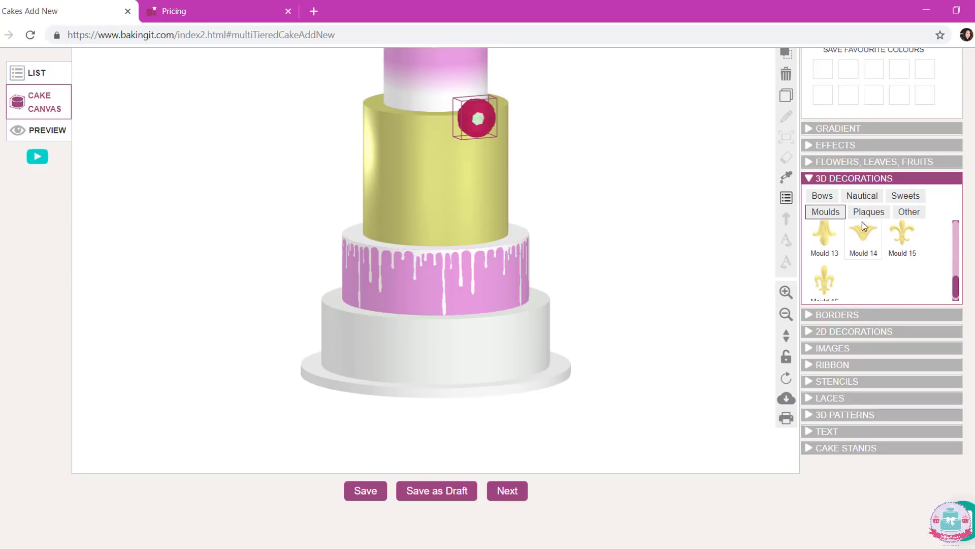
left_click(863, 211)
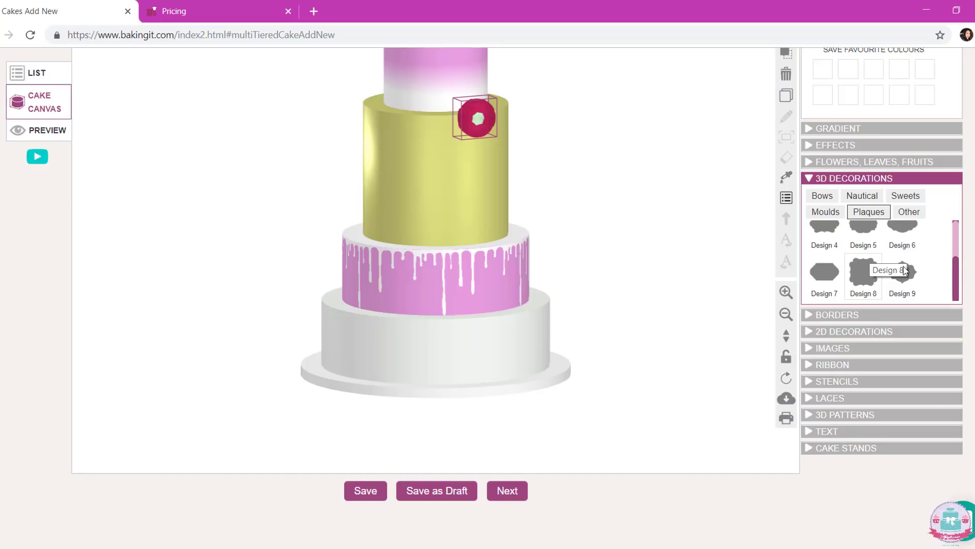
scroll(904, 271, "up", 2)
left_click(921, 213)
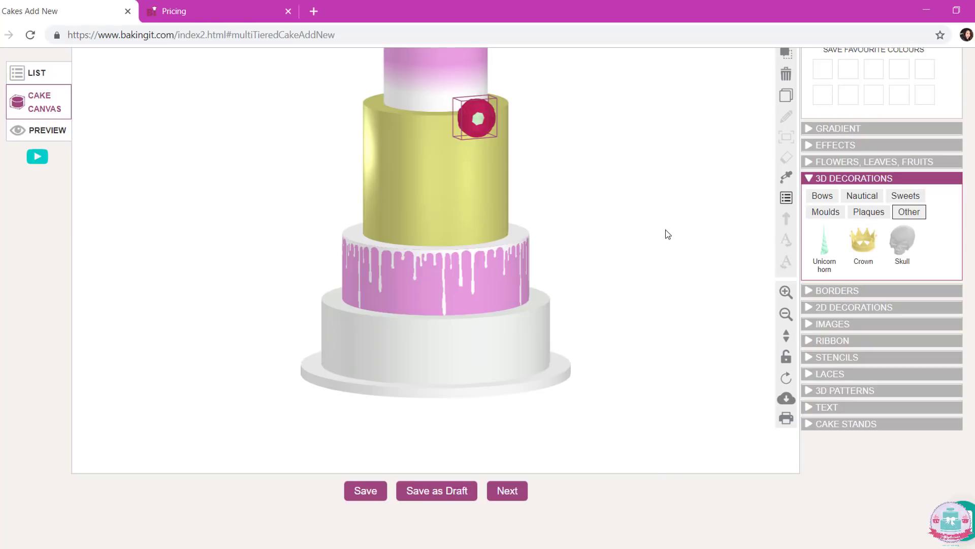
left_click(811, 179)
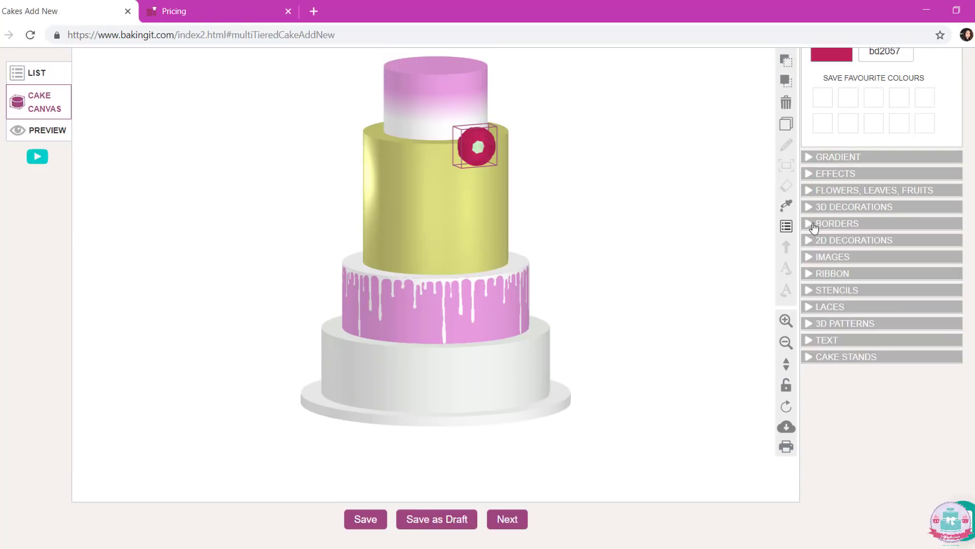
Add the Drop Beads 9 border around the upper edge of the tall yellow tier
left_click(809, 226)
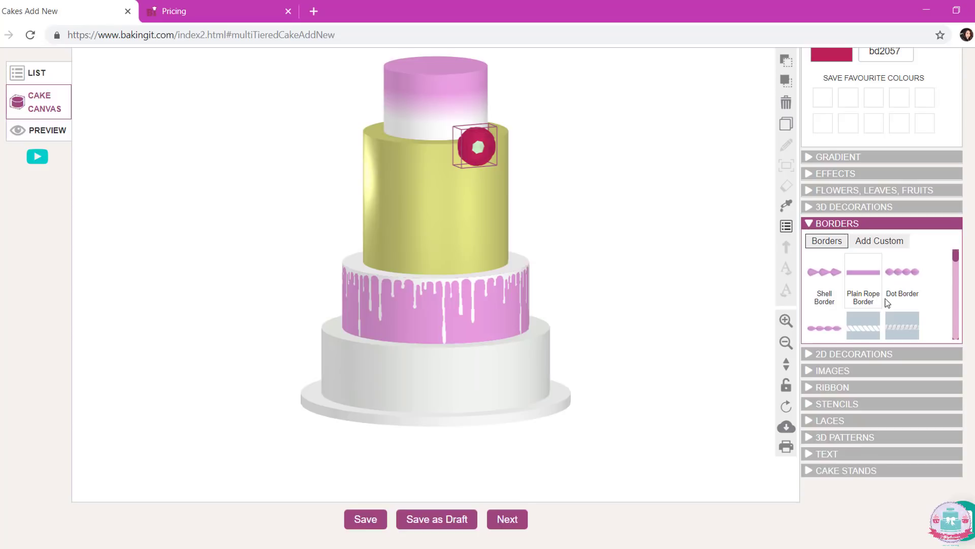
scroll(857, 300, "down", 1)
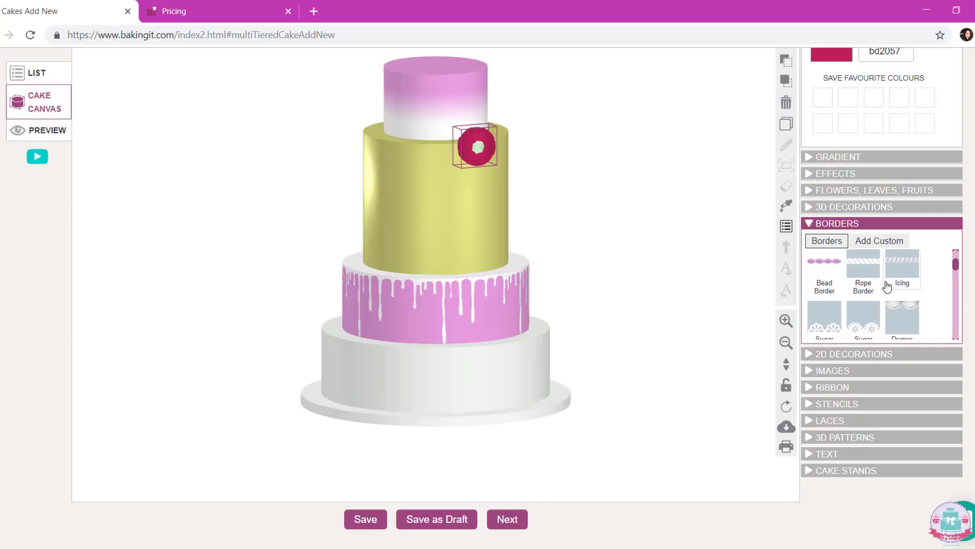
scroll(833, 303, "down", 1)
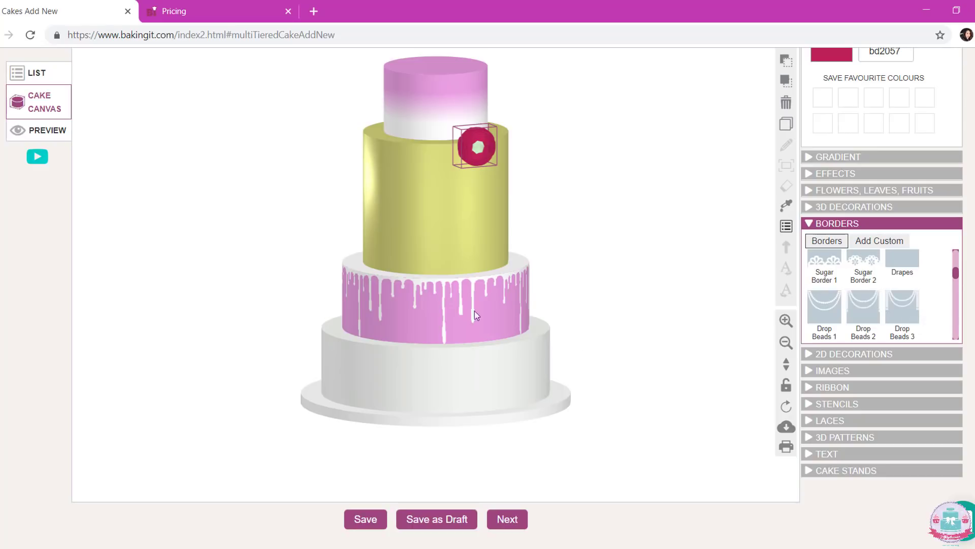
left_click(428, 210)
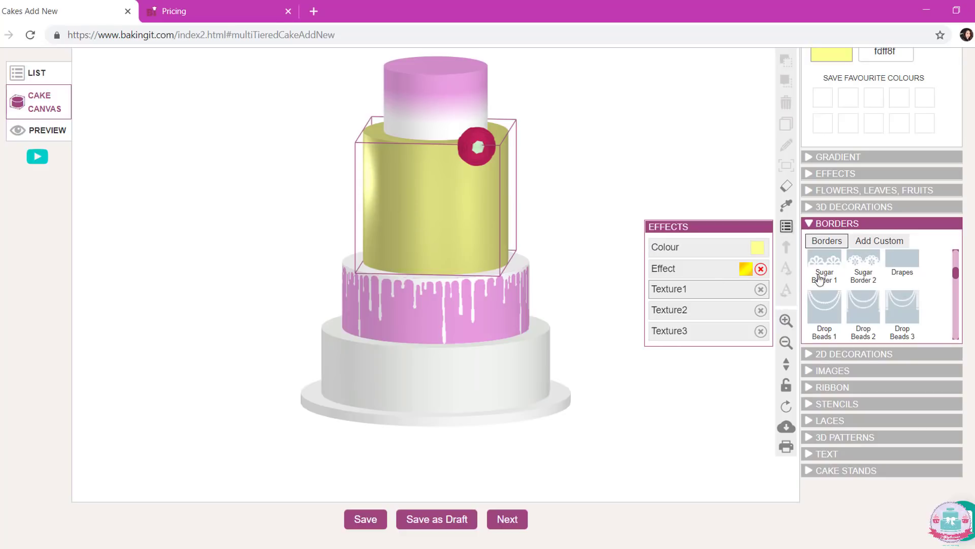
scroll(922, 298, "down", 2)
scroll(922, 299, "down", 1)
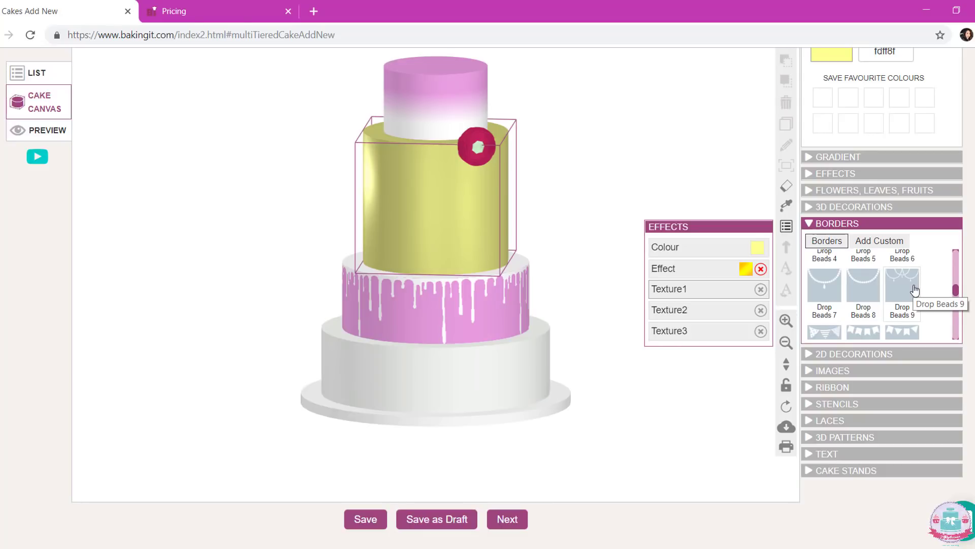
left_click_drag(915, 290, 453, 163)
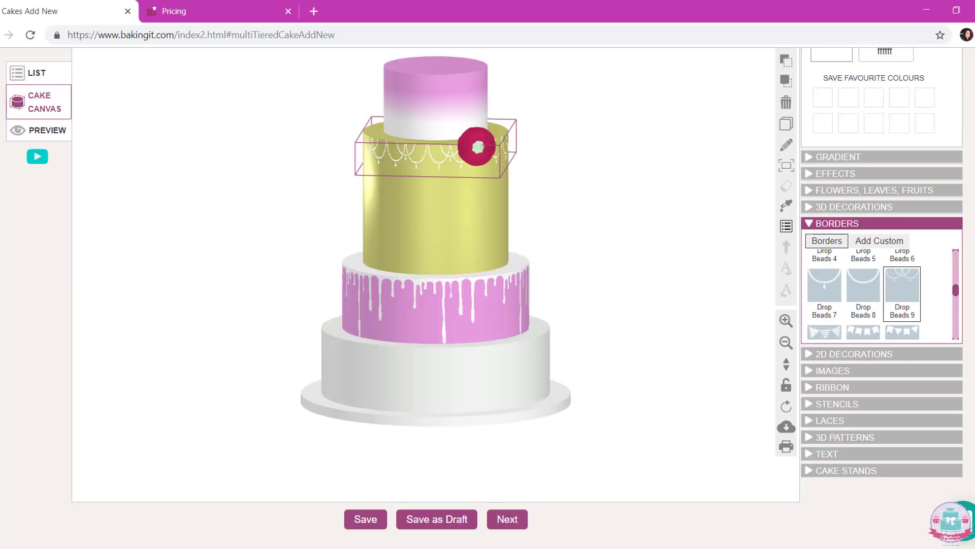
Enlarge the drop beads border by several increments and scale it back to short scallops near the yellow tier's upper edge
scroll(870, 87, "up", 2)
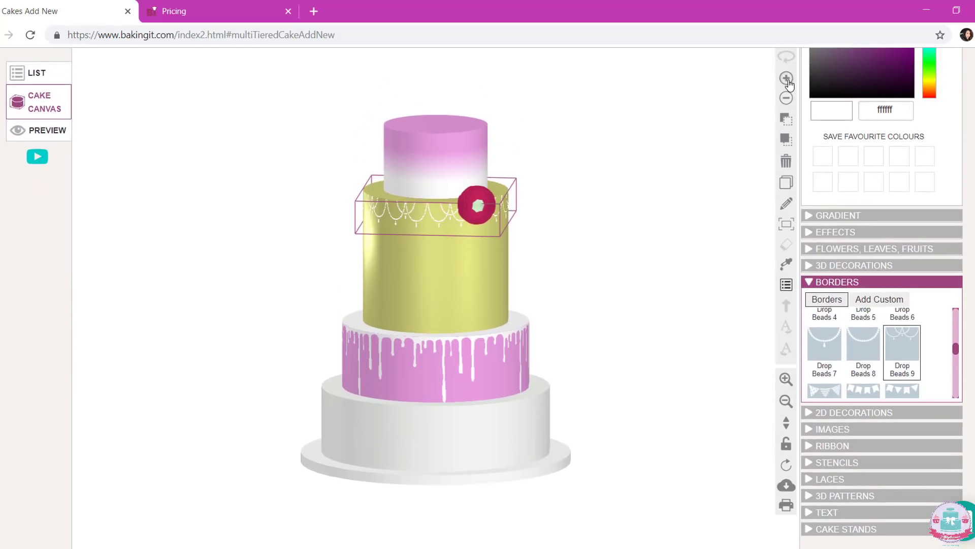
left_click(786, 79)
left_click(786, 79)
left_click(786, 79)
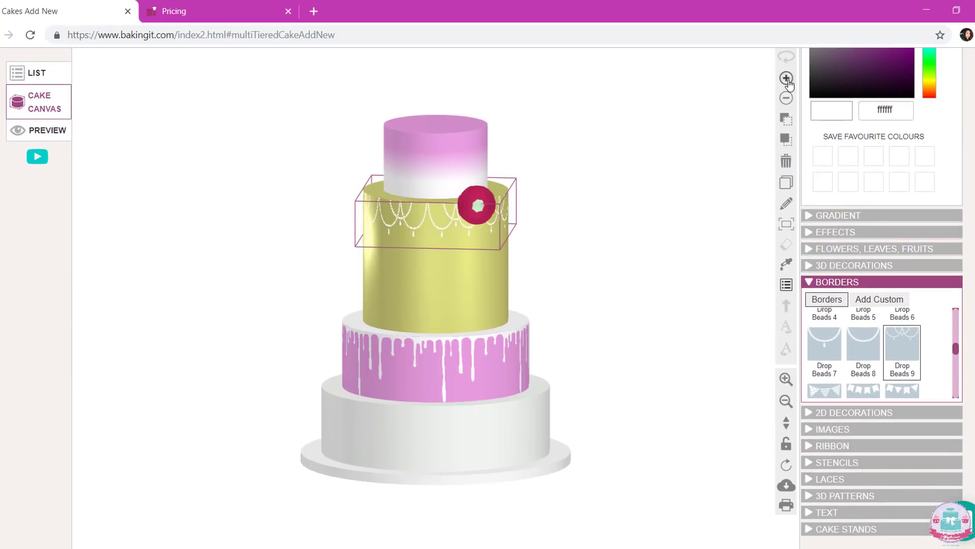
left_click(787, 79)
left_click(787, 98)
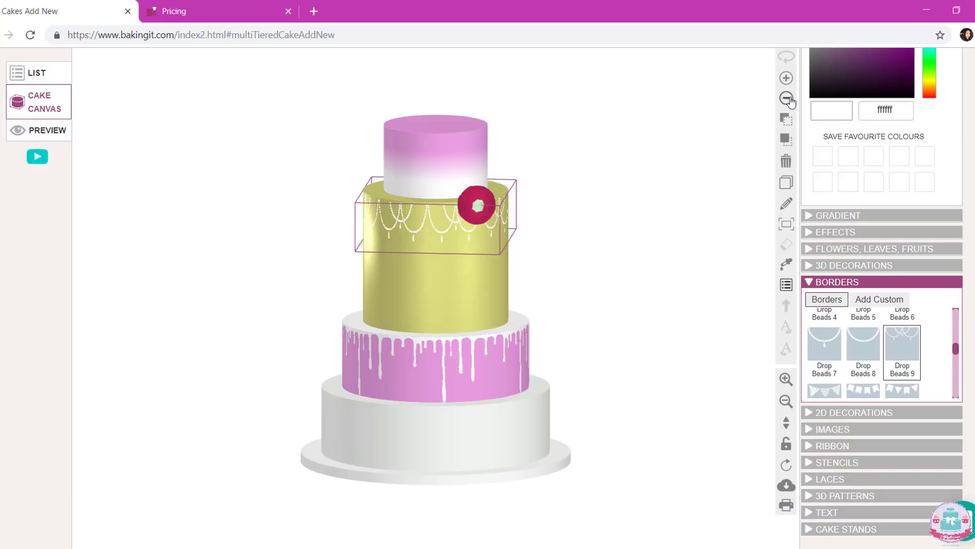
left_click(786, 98)
left_click(786, 98)
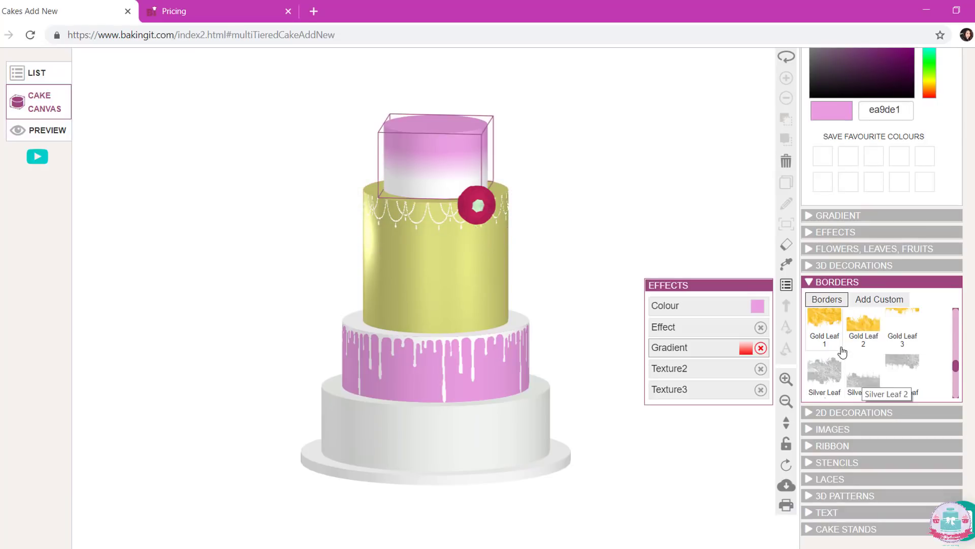
Apply the Gold Leaf 3 border around the upper edge of the topmost pink gradient tier
scroll(845, 353, "up", 2)
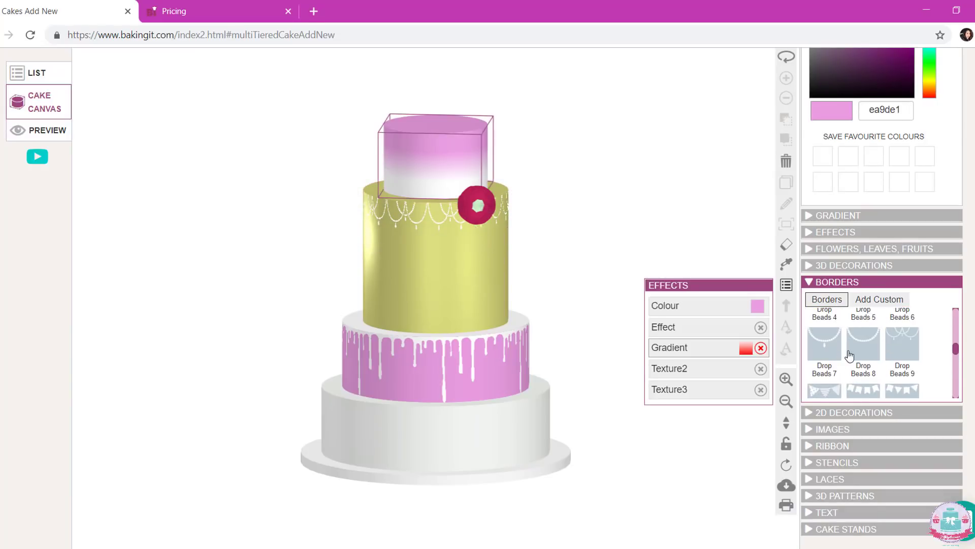
scroll(842, 372, "down", 1)
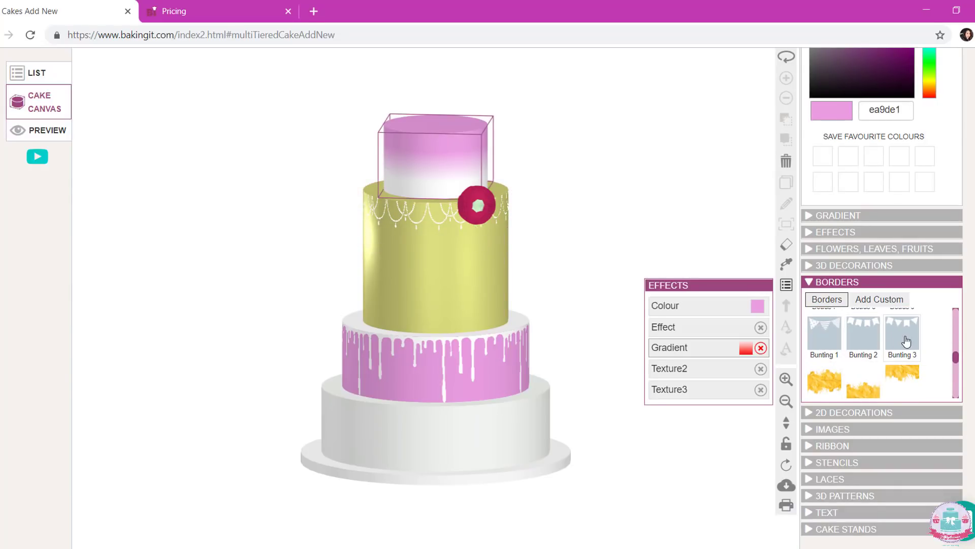
scroll(902, 340, "down", 2)
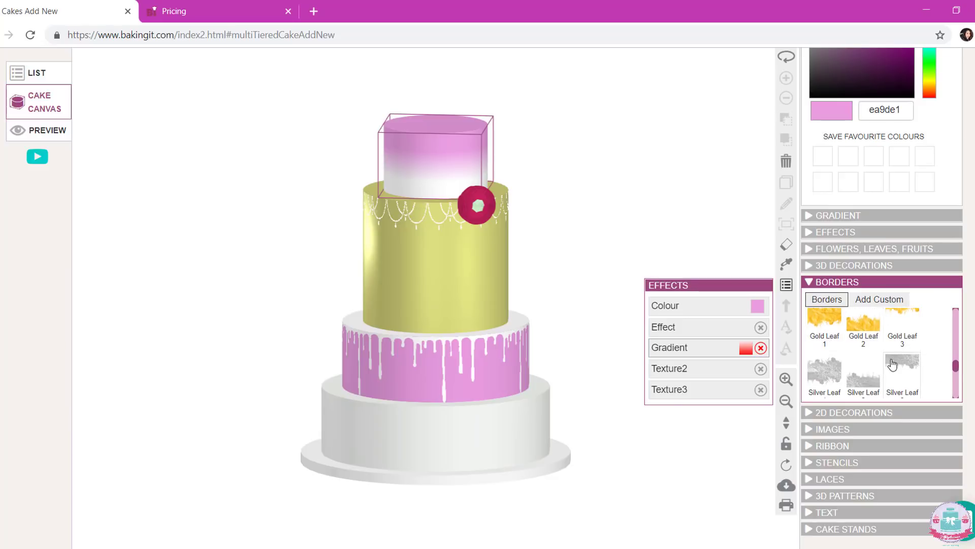
scroll(904, 376, "down", 2)
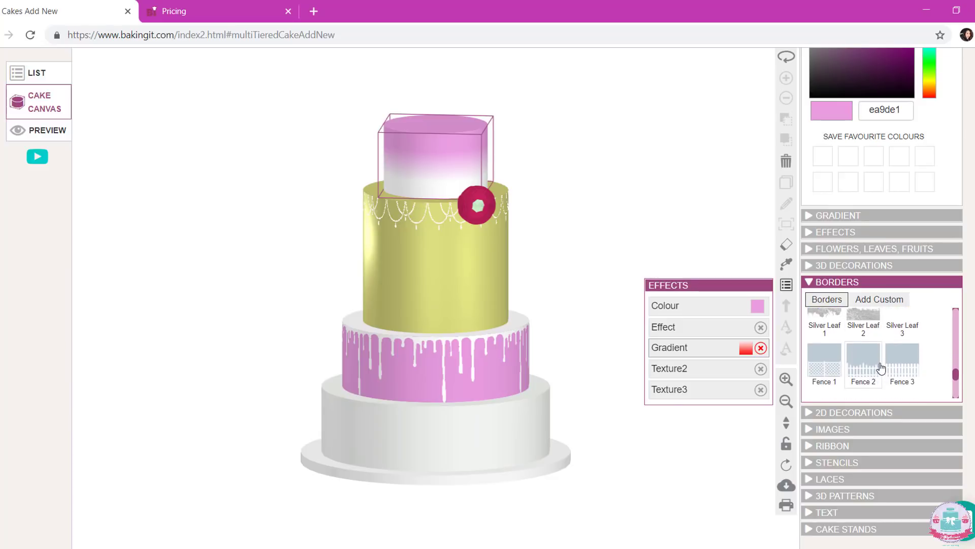
scroll(886, 371, "up", 2)
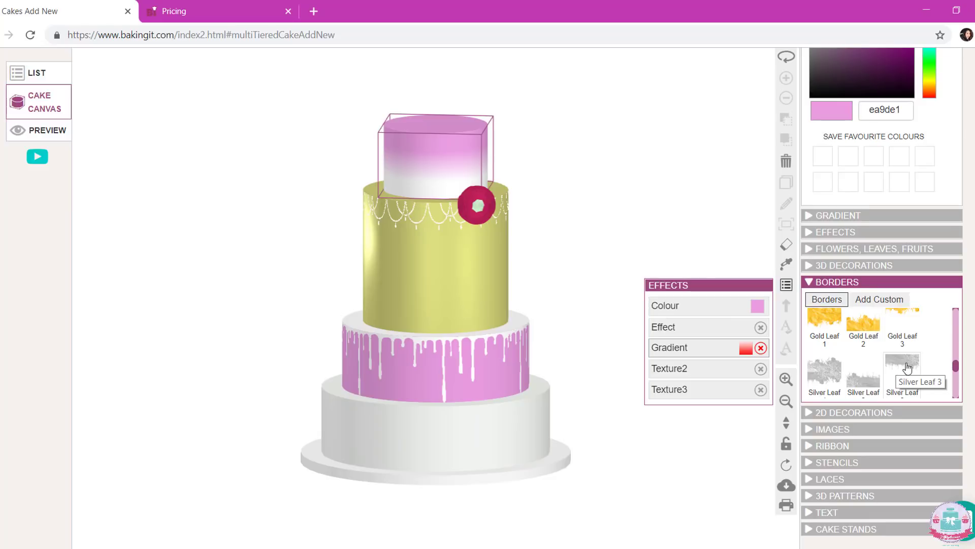
scroll(901, 366, "up", 2)
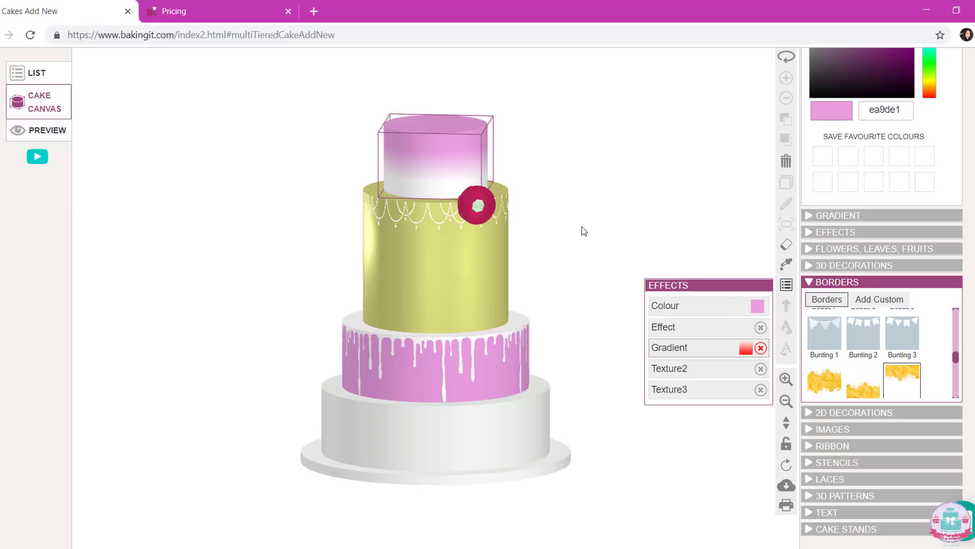
left_click_drag(584, 231, 439, 144)
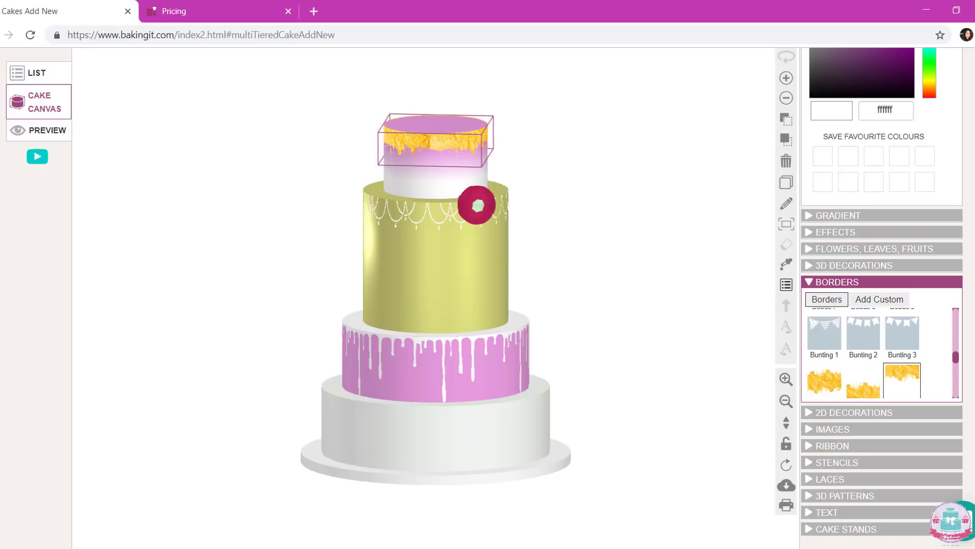
Replace the gold leaf on the topmost tier with the Sprinkles border and move it down to the tier's base
left_click_drag(957, 359, 957, 379)
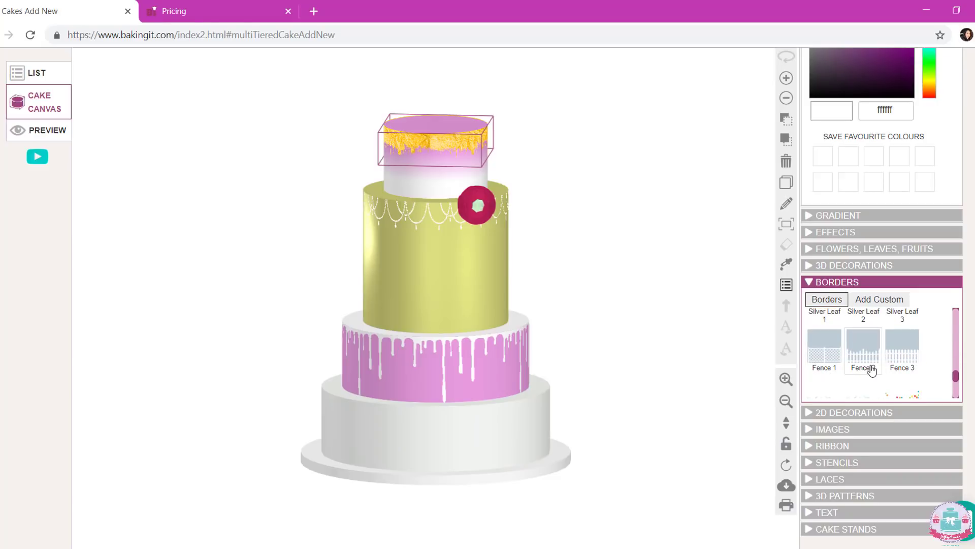
scroll(909, 367, "down", 2)
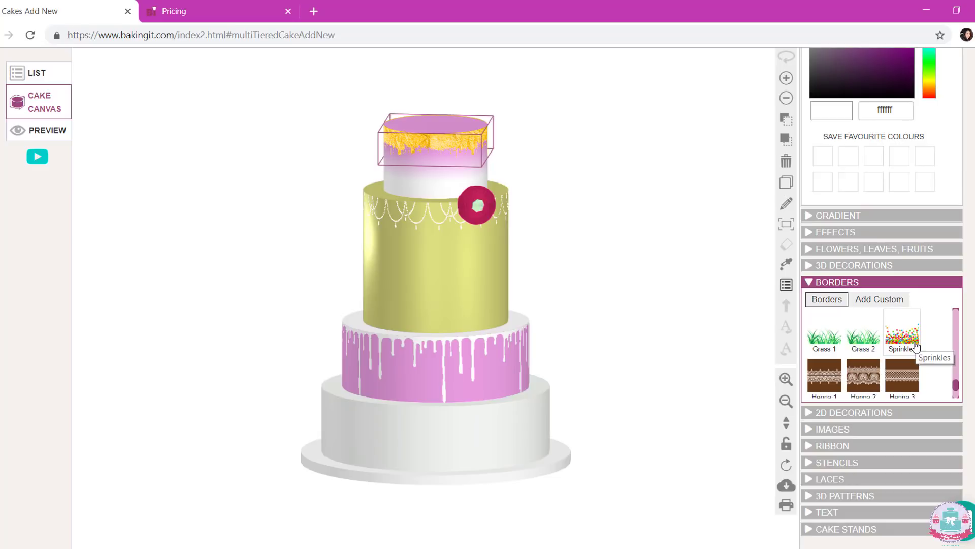
left_click(915, 344)
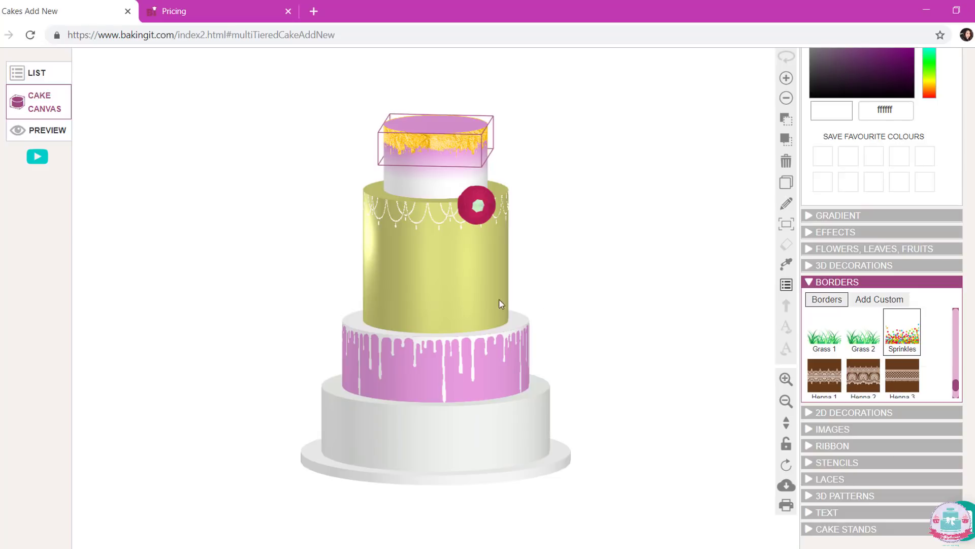
left_click(429, 186)
left_click(439, 163)
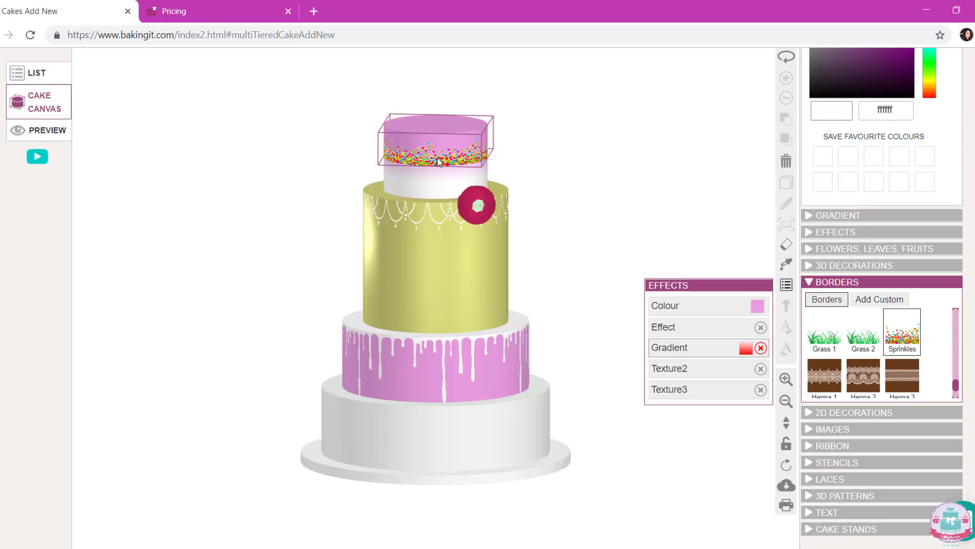
left_click_drag(438, 163, 439, 196)
scroll(823, 366, "down", 1)
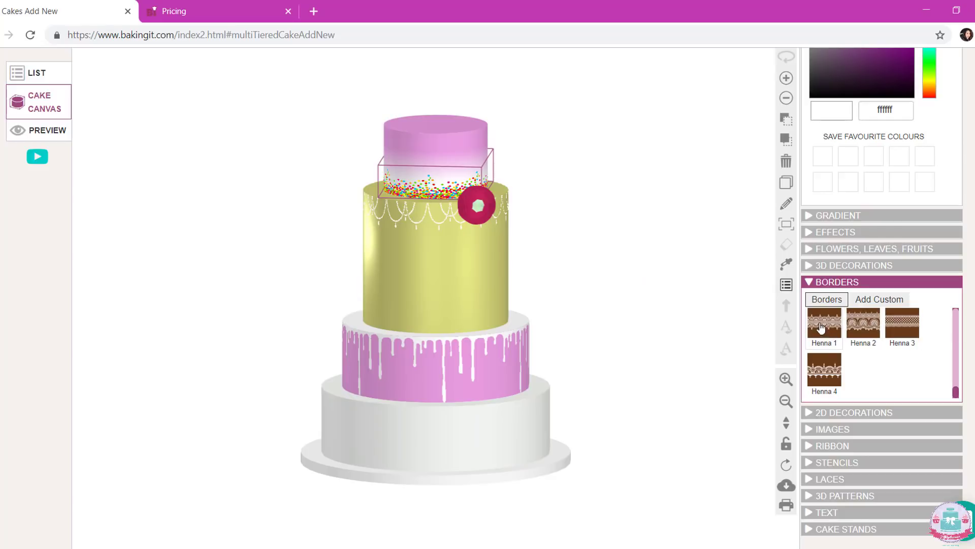
Browse the 2D decoration shapes and elements, and place the Ballet 4 silhouette on the front of the yellow tier
left_click(813, 282)
left_click(807, 299)
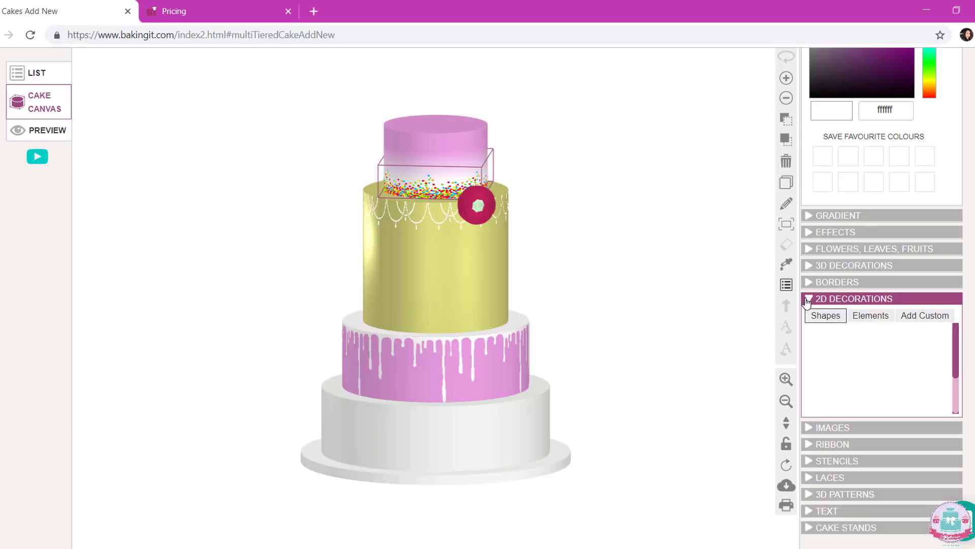
scroll(840, 358, "down", 2)
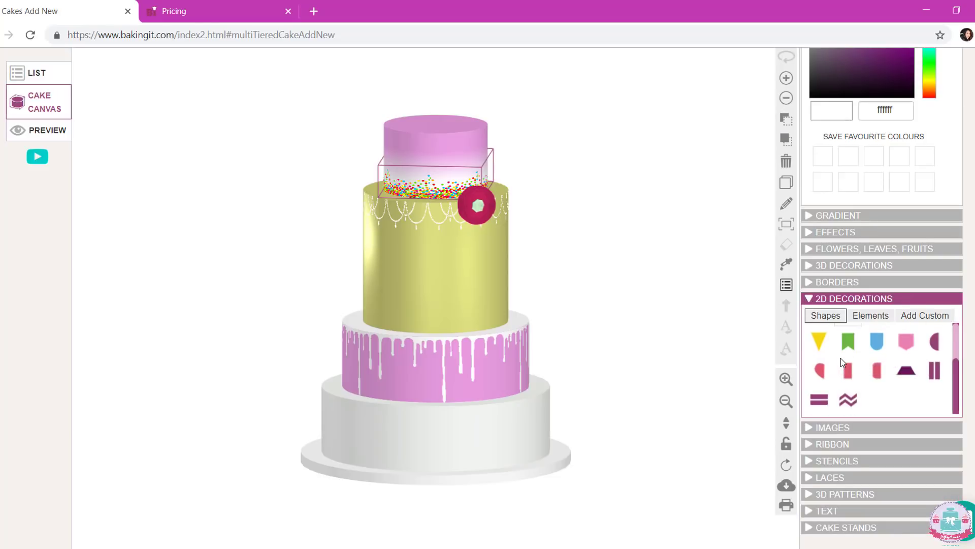
scroll(879, 373, "up", 2)
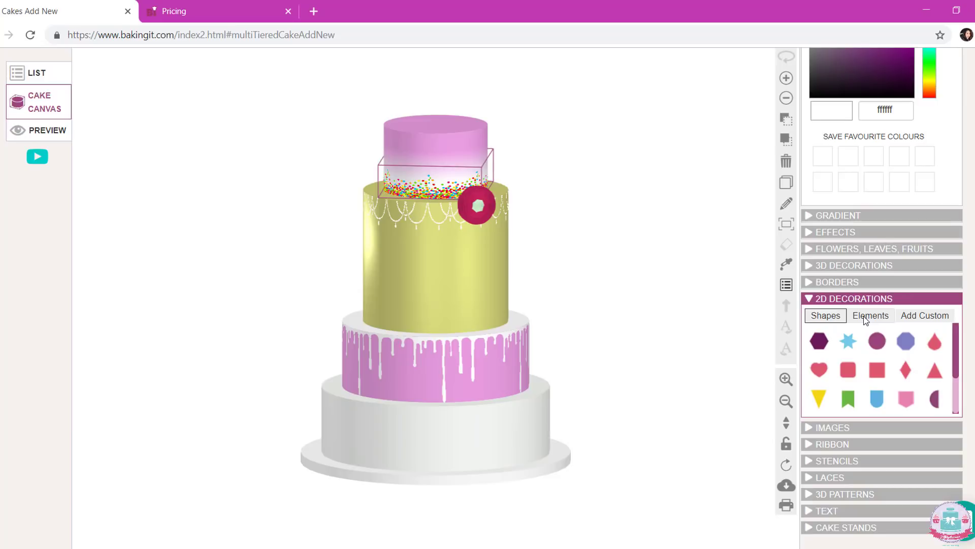
left_click(866, 319)
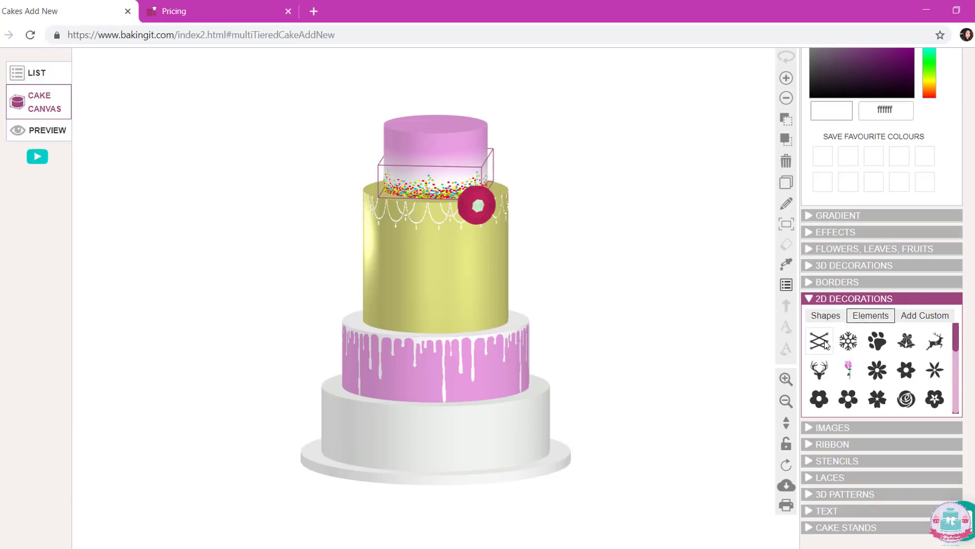
scroll(877, 380, "down", 3)
scroll(877, 380, "down", 3)
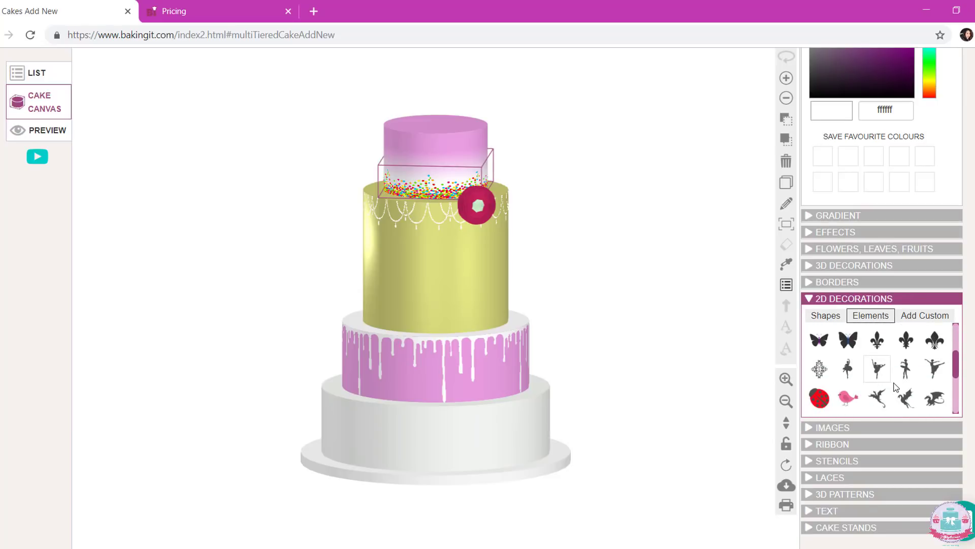
left_click(906, 381)
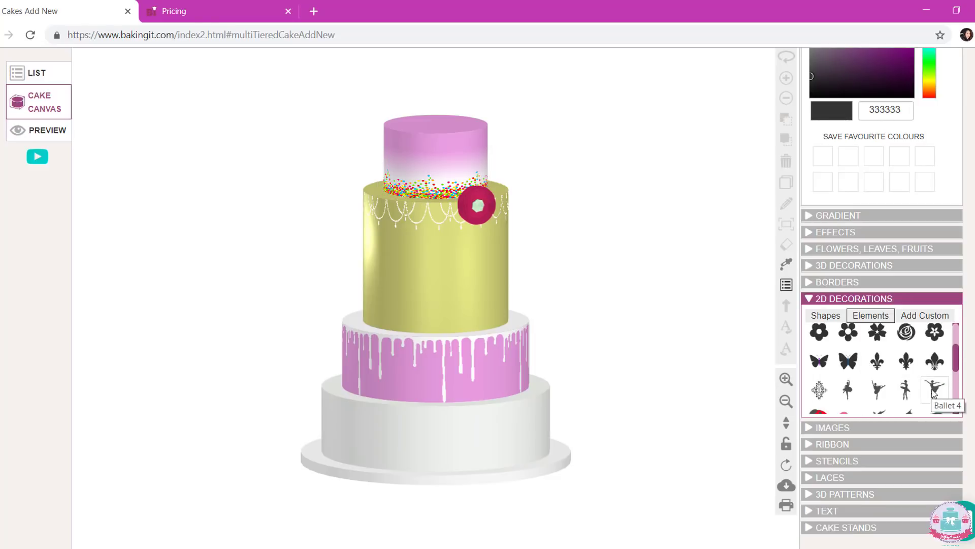
left_click_drag(935, 390, 439, 282)
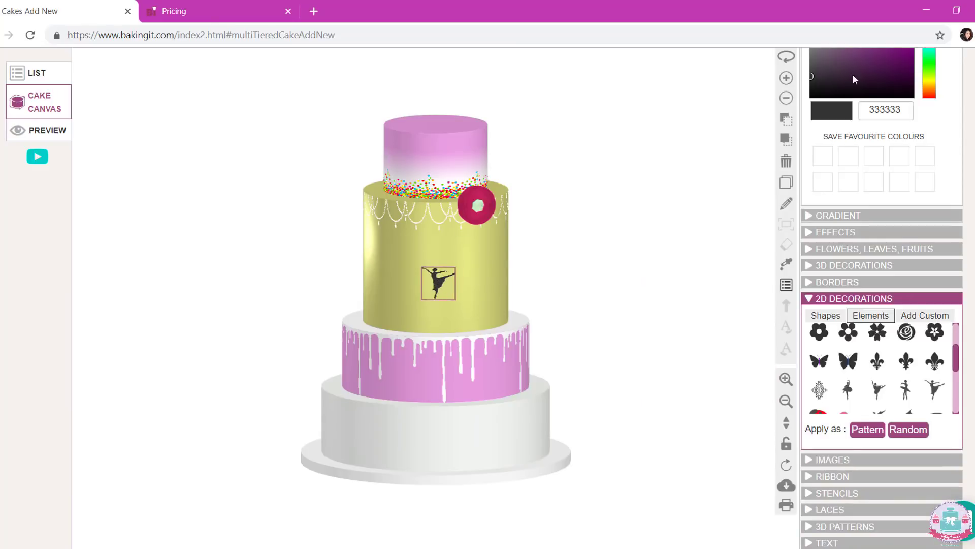
Enlarge the ballerina silhouette by six increments and move it slightly up on the yellow tier
left_click(786, 78)
left_click(786, 78)
left_click(787, 77)
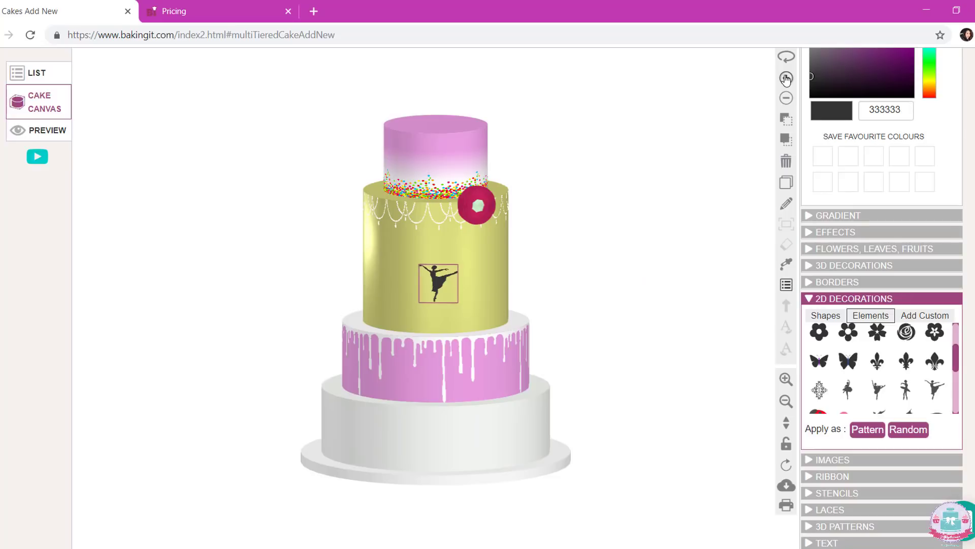
left_click(786, 78)
left_click(786, 78)
left_click(787, 78)
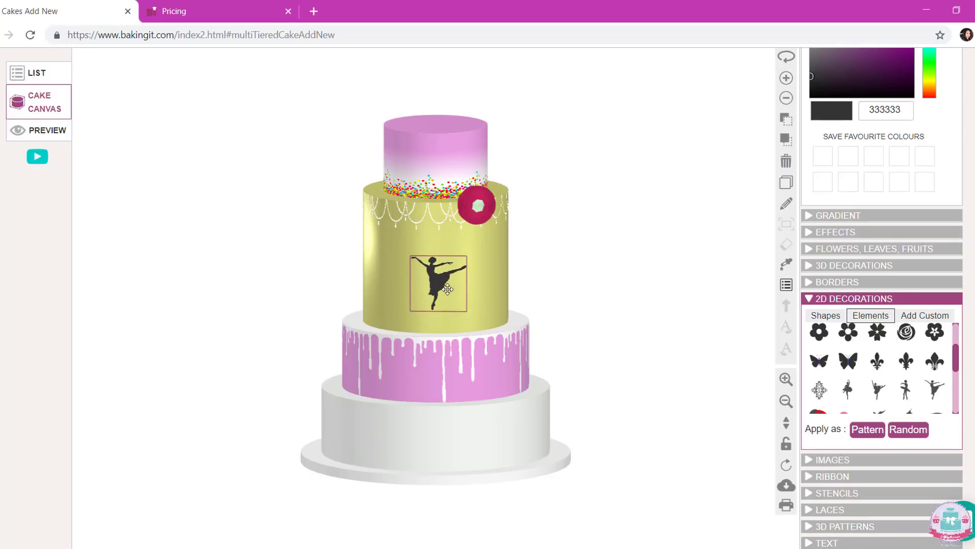
left_click_drag(447, 289, 439, 269)
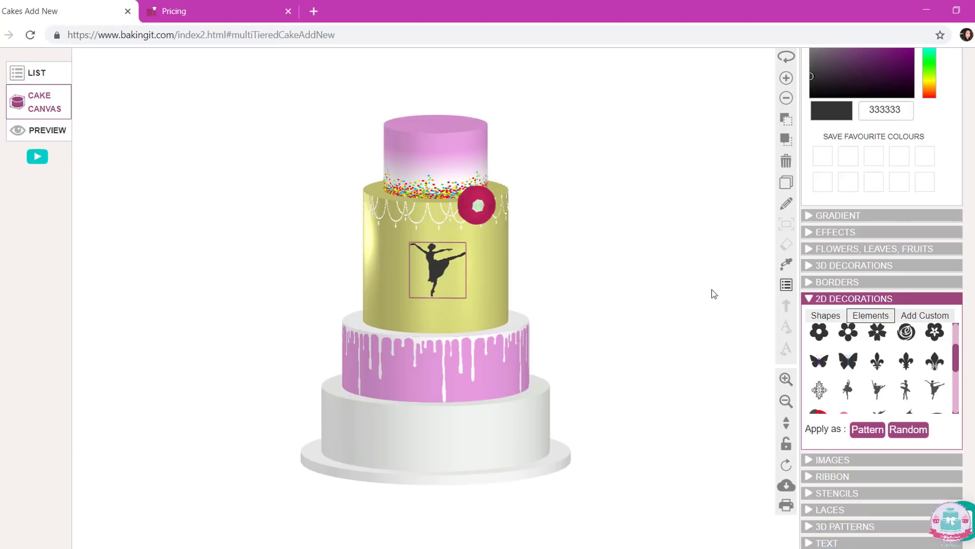
Examine the custom upload option for 2D decorations and look through the images library
left_click(923, 319)
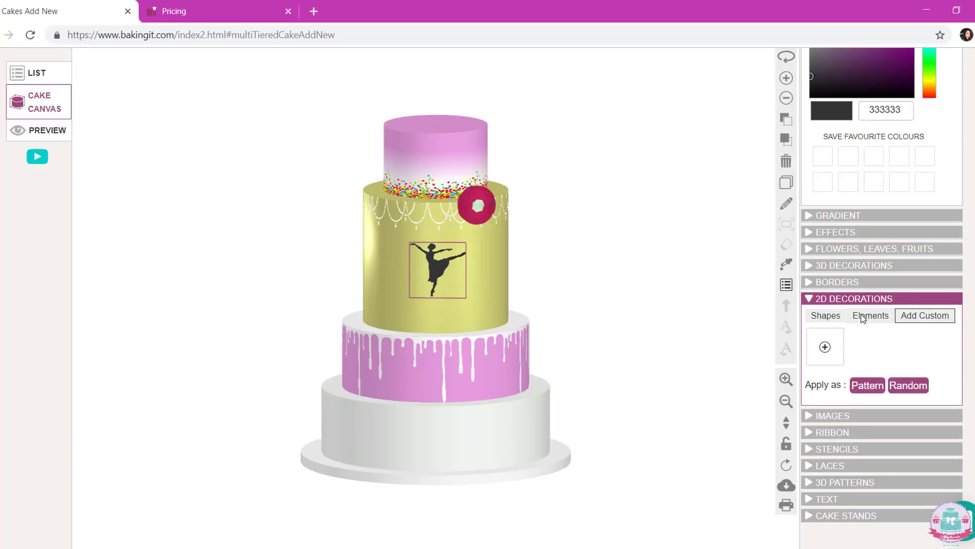
left_click(864, 415)
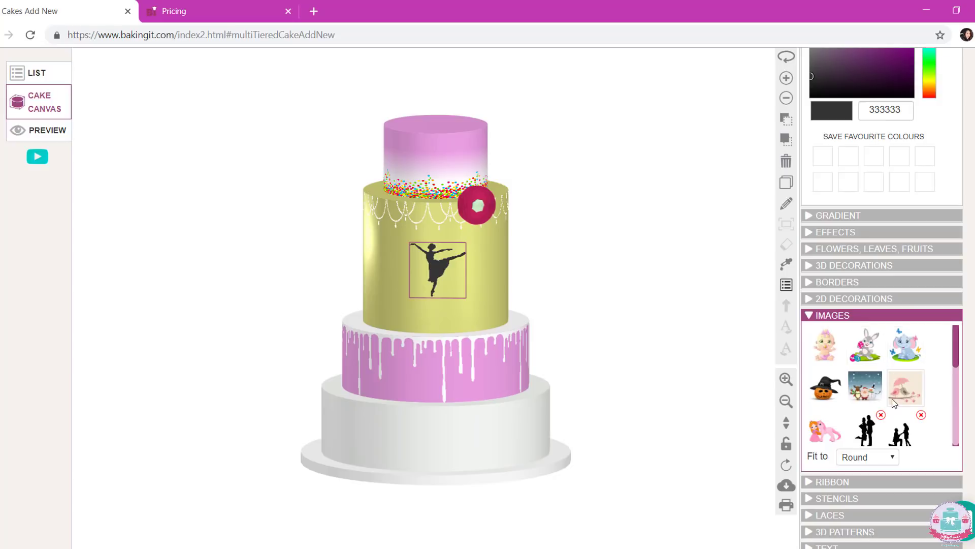
scroll(895, 377, "down", 2)
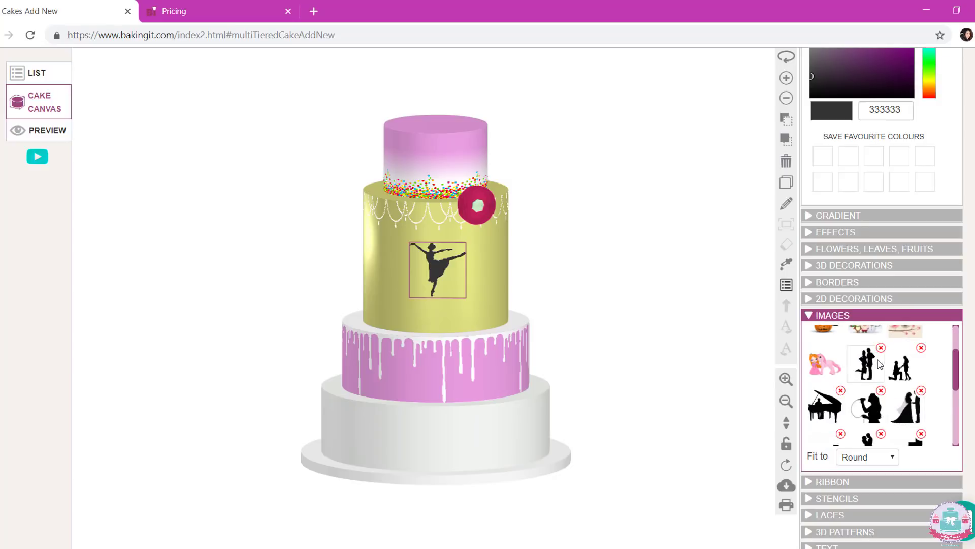
scroll(873, 378, "down", 2)
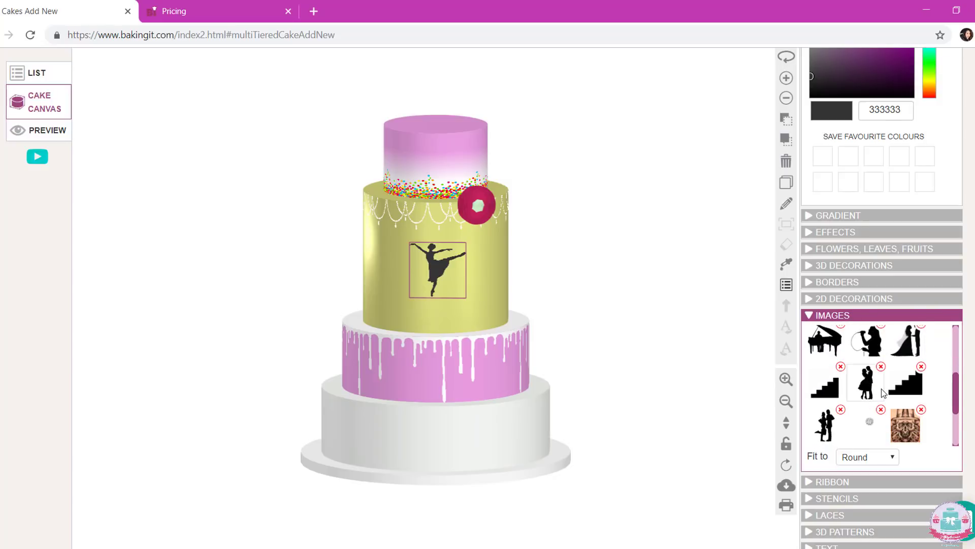
scroll(894, 402, "up", 2)
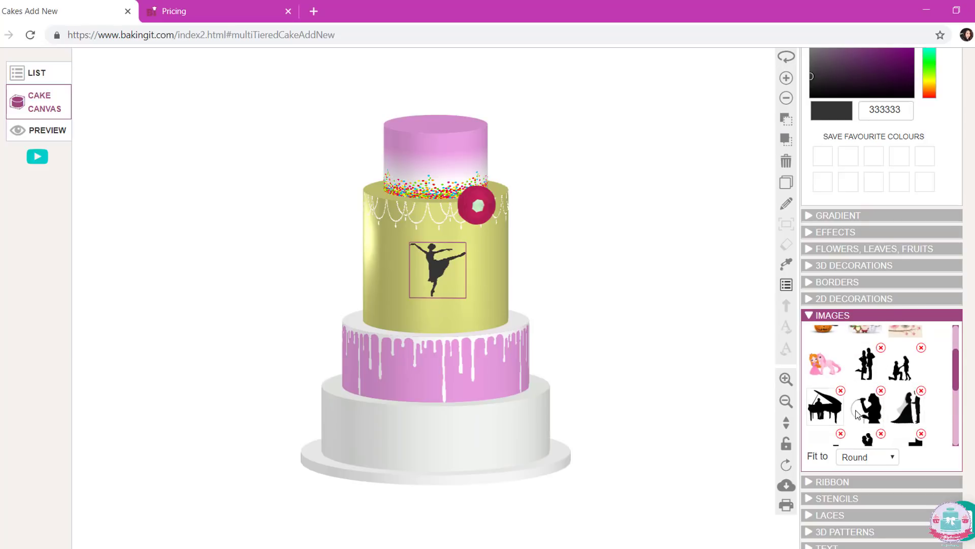
scroll(890, 390, "up", 1)
scroll(890, 390, "up", 2)
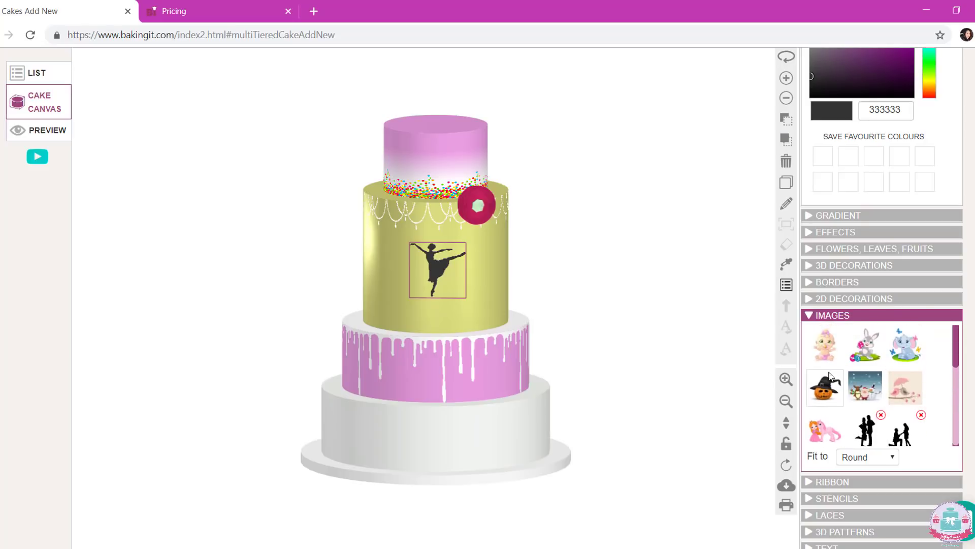
scroll(872, 358, "up", 2)
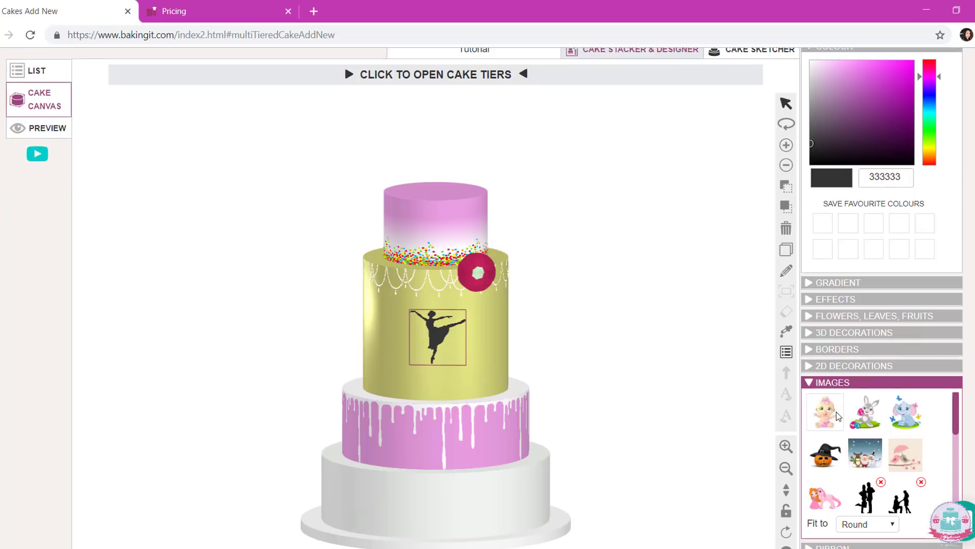
scroll(856, 413, "down", 2)
scroll(853, 415, "up", 2)
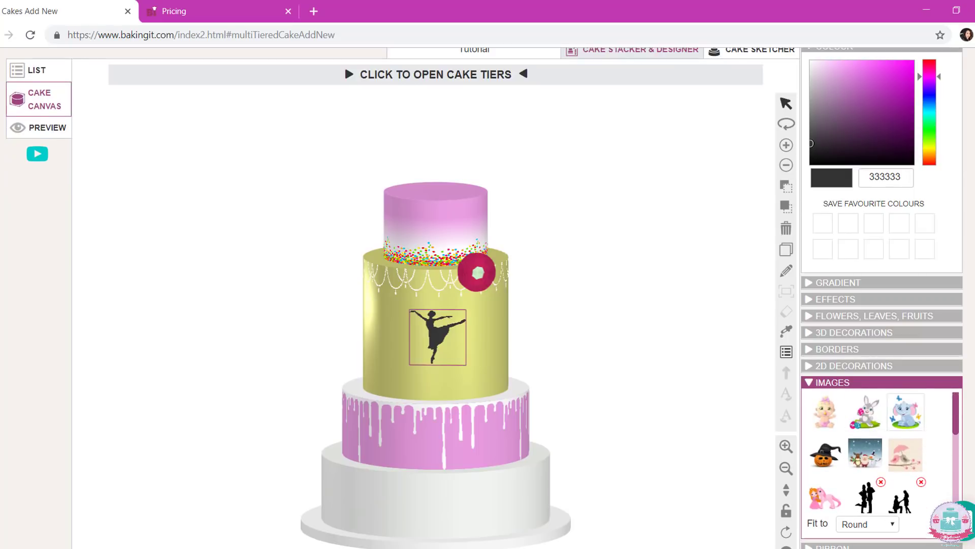
scroll(820, 356, "down", 2)
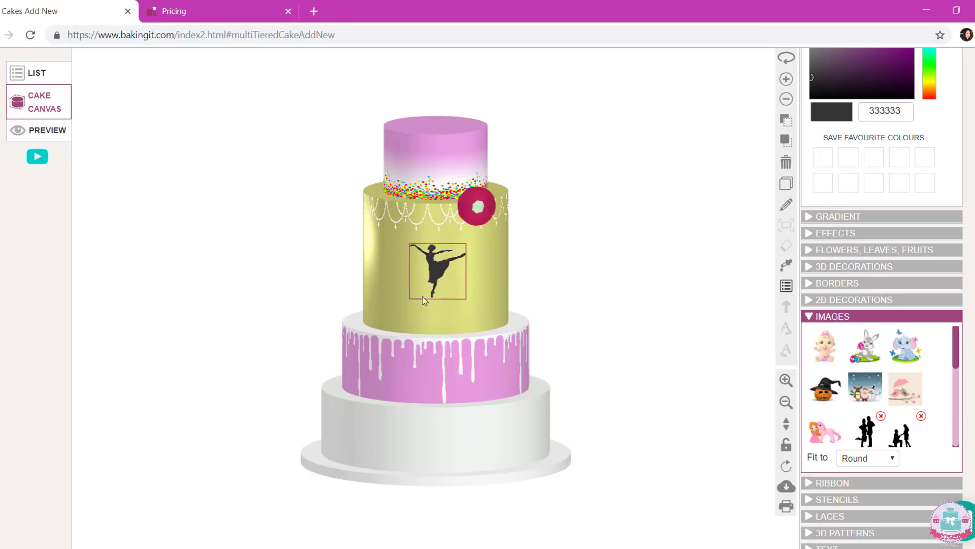
Browse the ribbon designs and wrap the Diamanté 1 ribbon around the base of the yellow tier
left_click(812, 320)
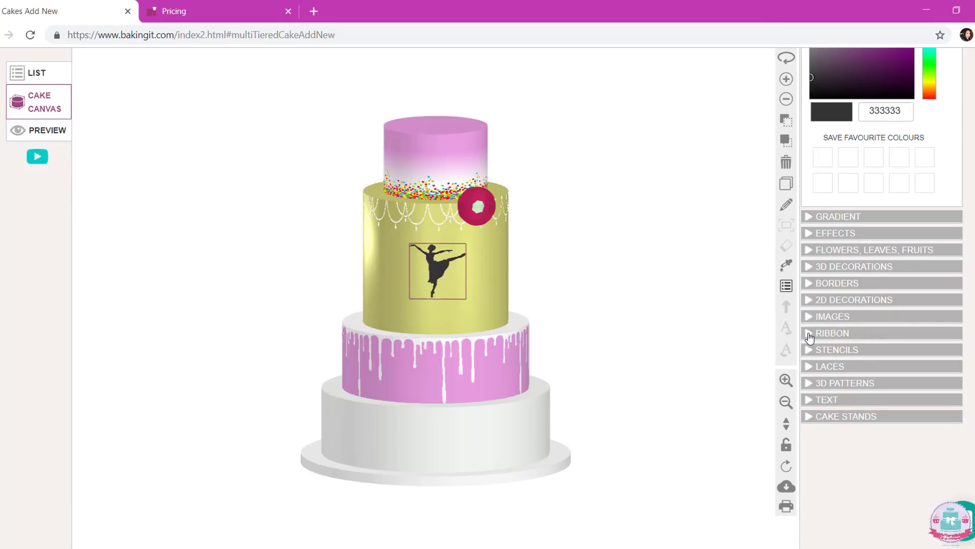
left_click(809, 335)
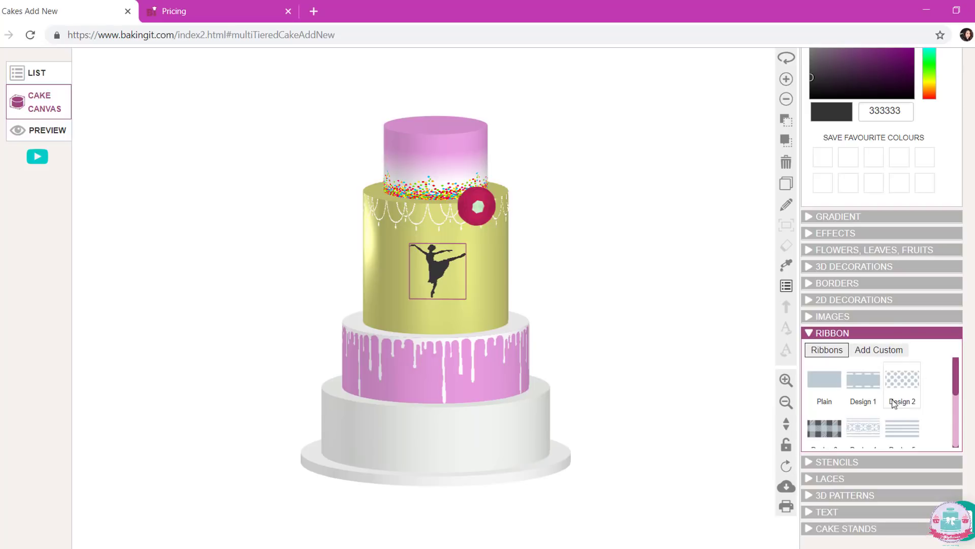
scroll(875, 400, "down", 5)
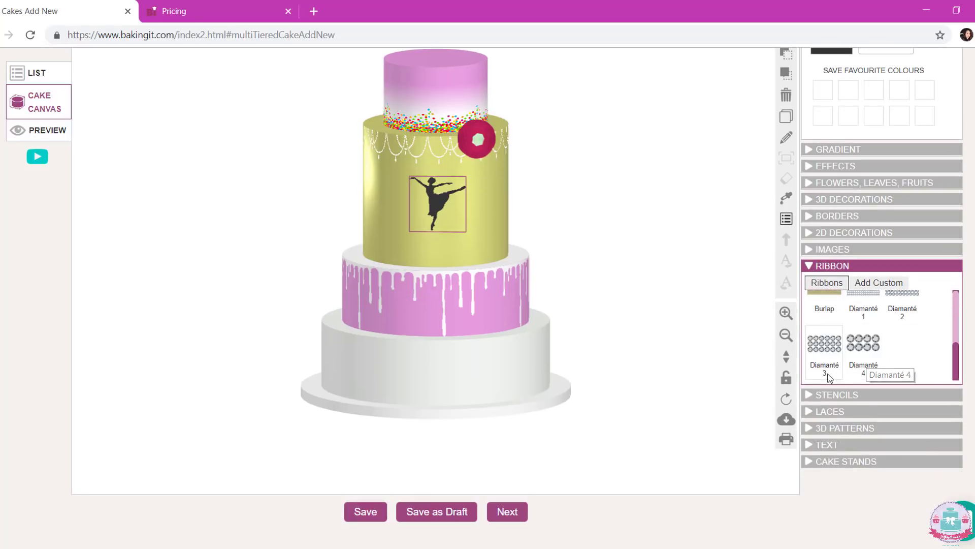
scroll(842, 351, "up", 5)
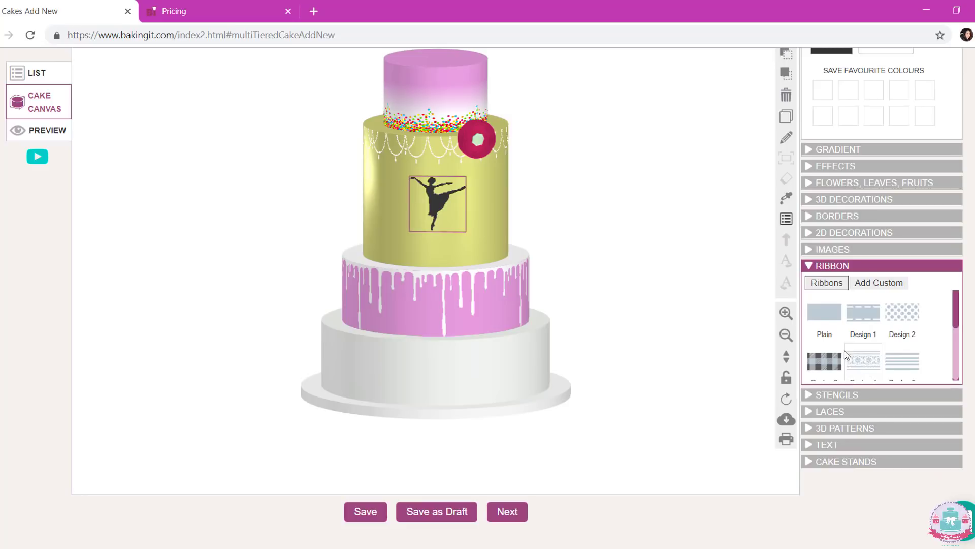
scroll(889, 345, "down", 3)
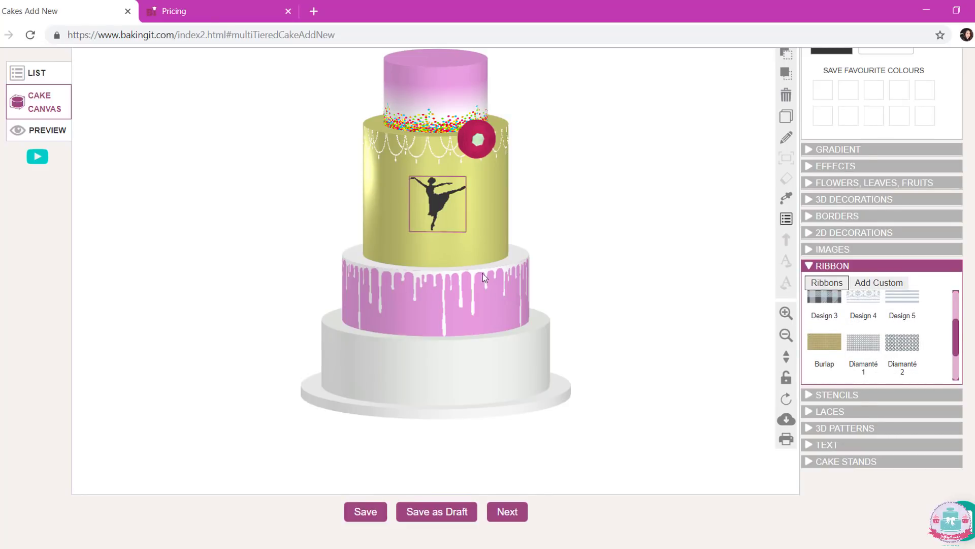
left_click(470, 257)
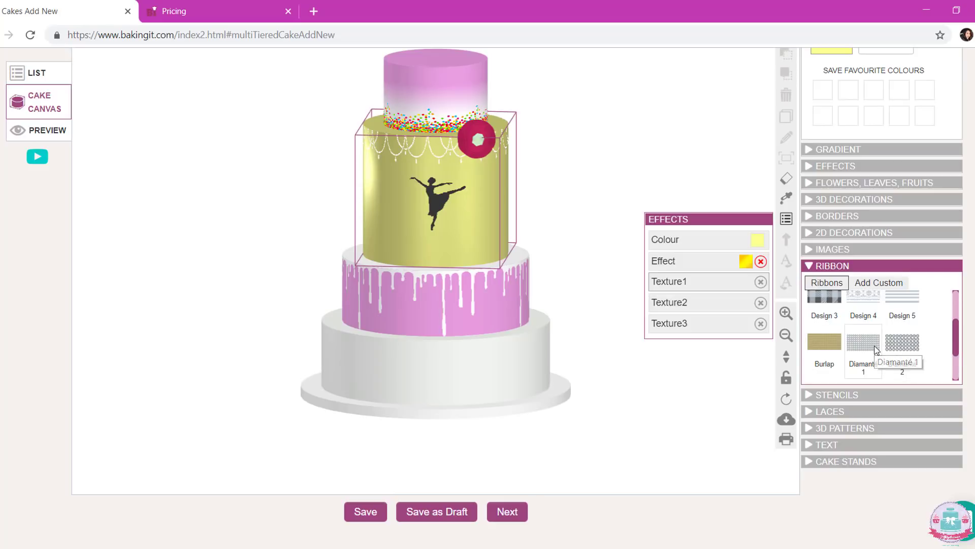
left_click_drag(863, 346, 457, 273)
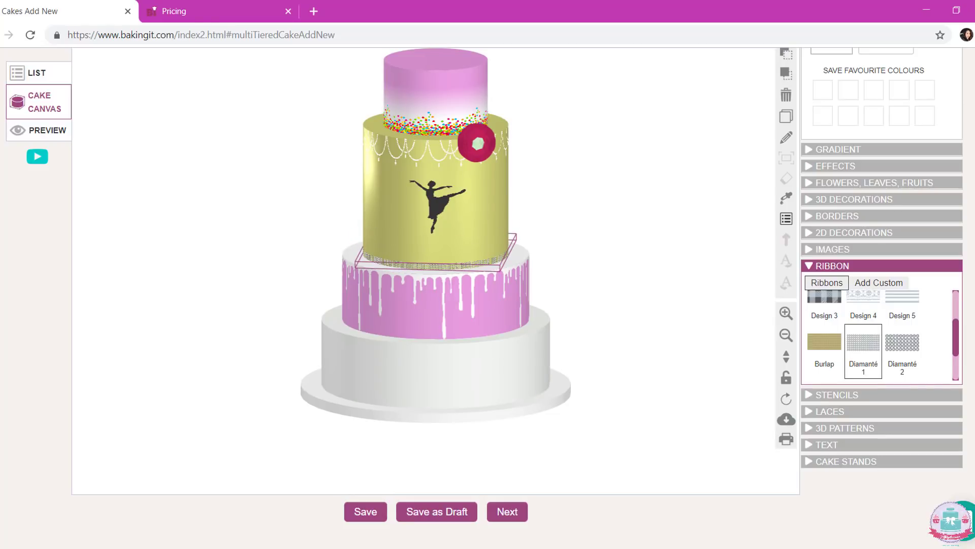
Widen the Diamanté 1 ribbon at the yellow tier's base by three increments
scroll(790, 102, "up", 2)
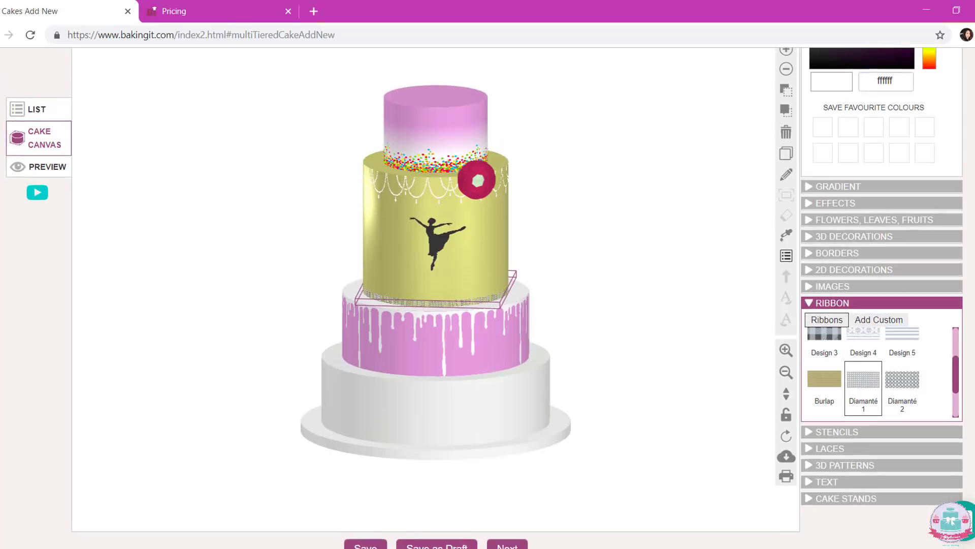
left_click(789, 101)
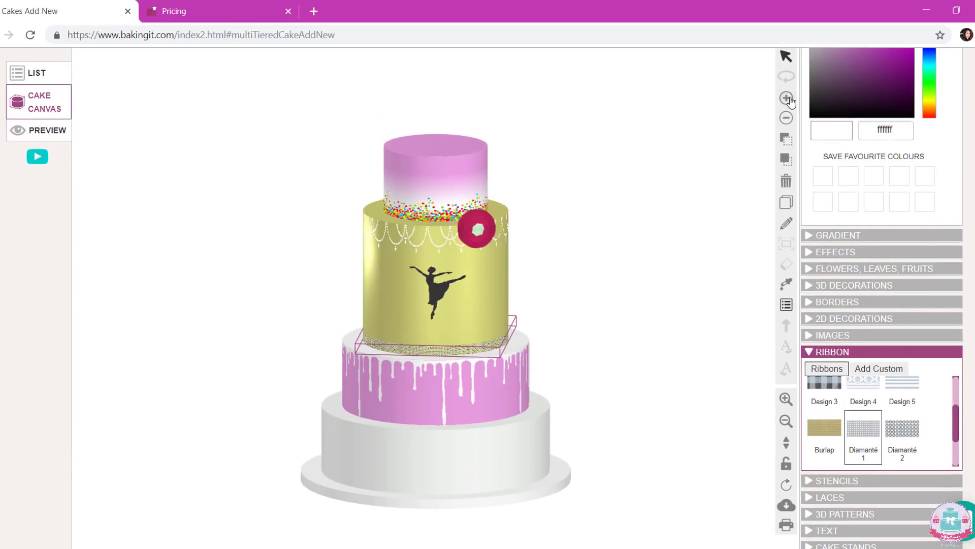
left_click(789, 102)
left_click(790, 102)
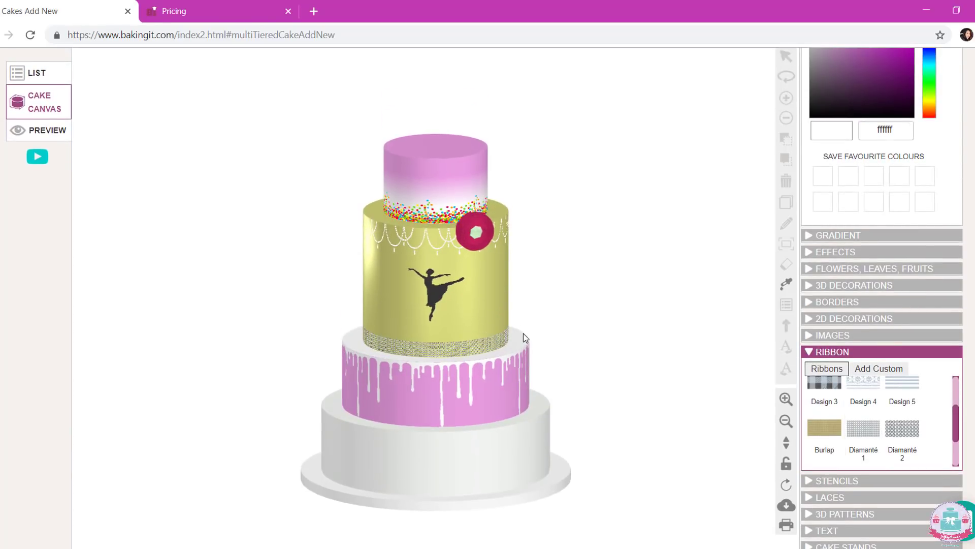
left_click_drag(532, 308, 532, 304)
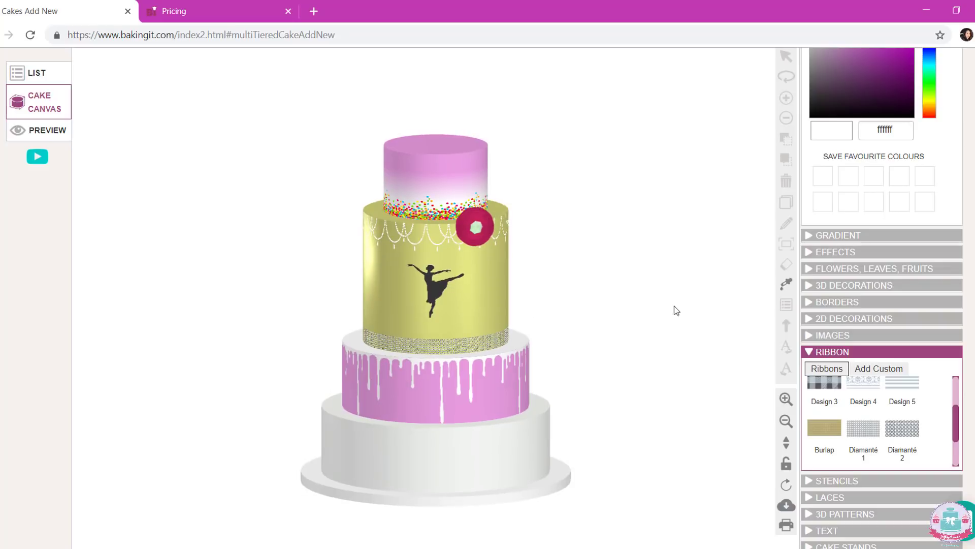
Wrap two Plain ribbons around the yellow tier, one above the diamanté band and another higher behind the ballerina
scroll(844, 281, "down", 2)
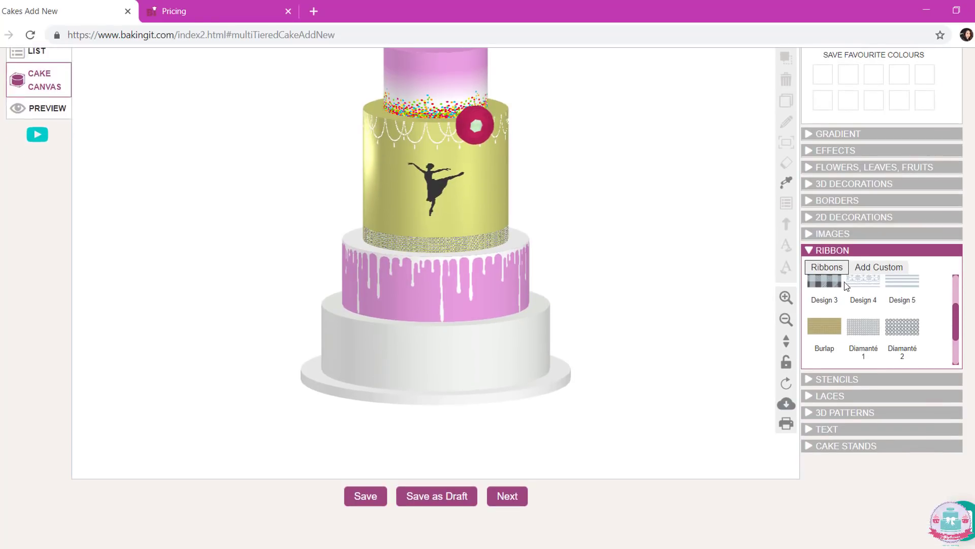
scroll(894, 328, "up", 3)
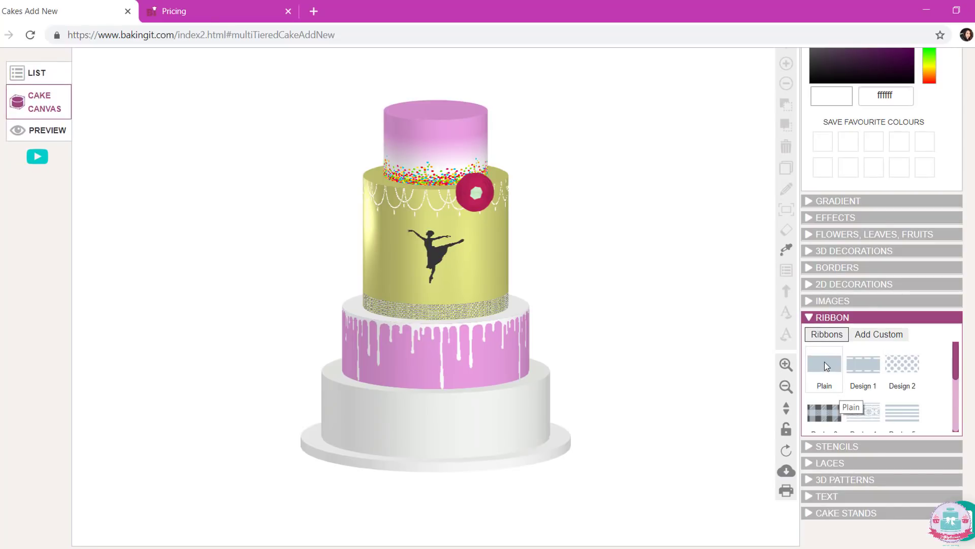
left_click(502, 274)
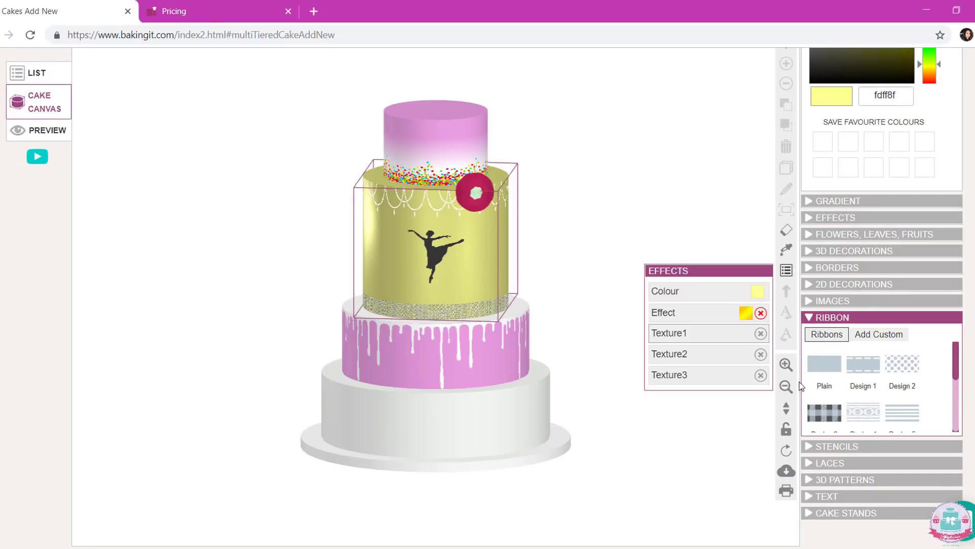
left_click_drag(825, 371, 482, 283)
left_click(487, 244)
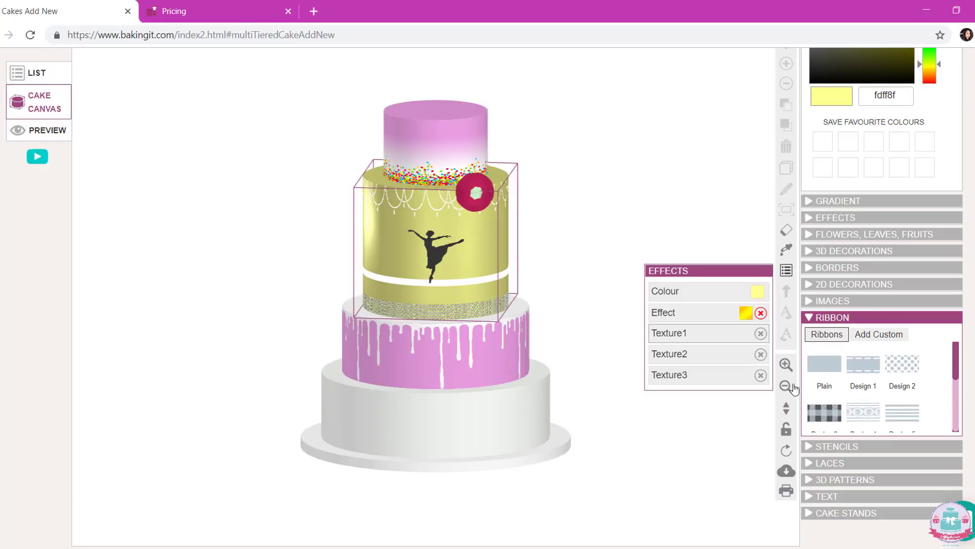
left_click_drag(830, 374, 488, 259)
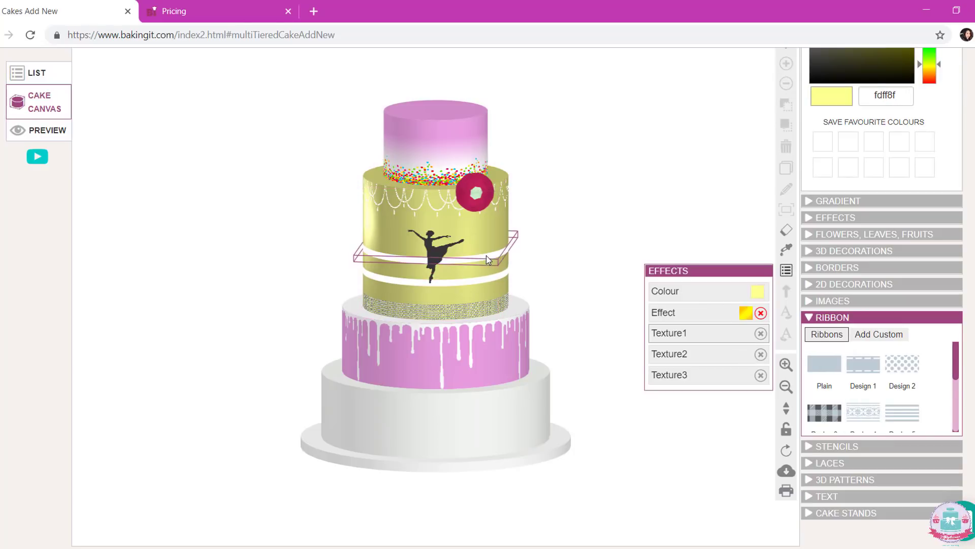
Wrap a third Plain ribbon around the yellow tier and space the ribbons evenly behind the ballerina
left_click(483, 240)
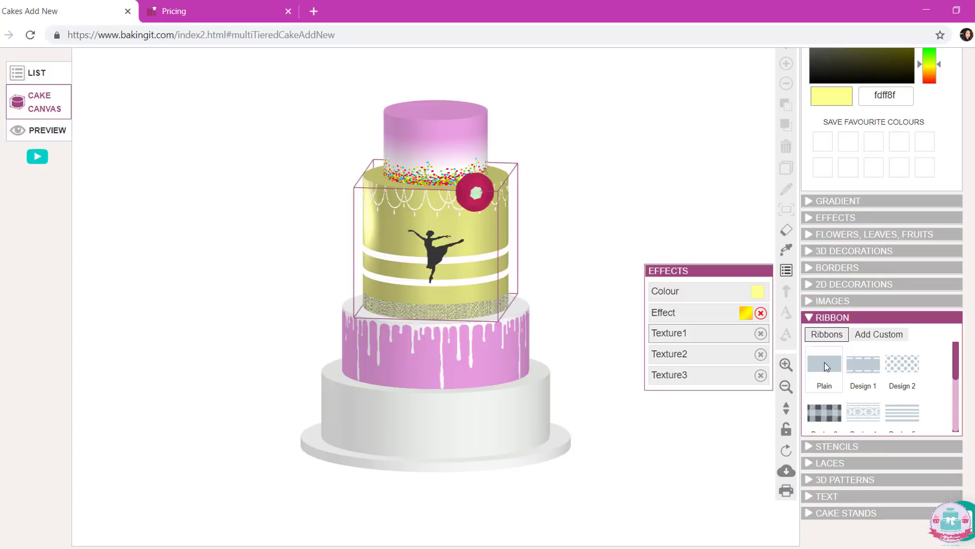
left_click_drag(827, 367, 481, 232)
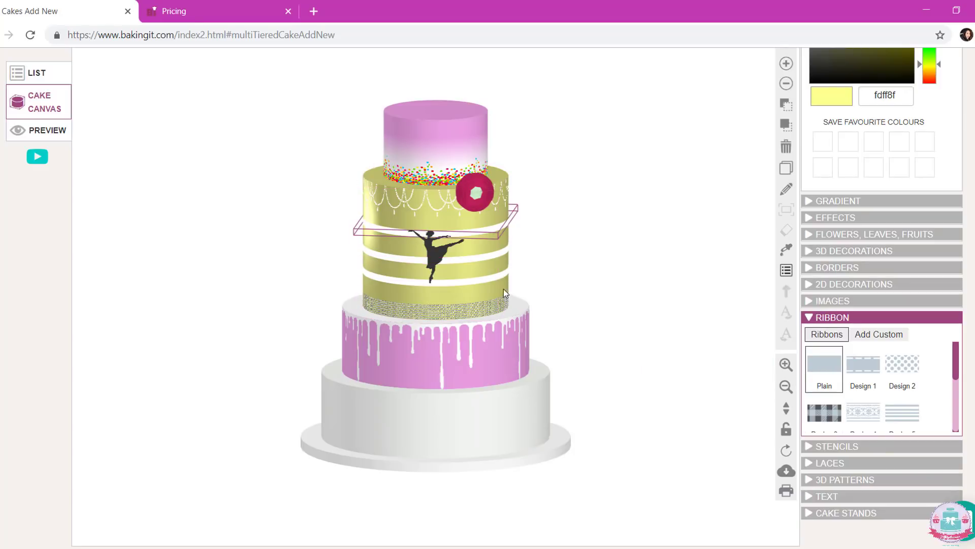
left_click_drag(482, 285, 485, 245)
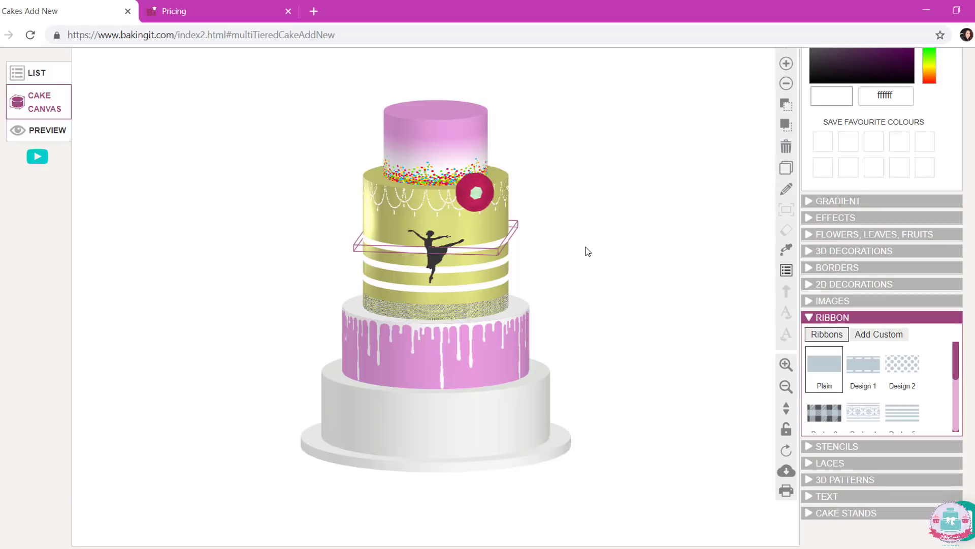
left_click(491, 248)
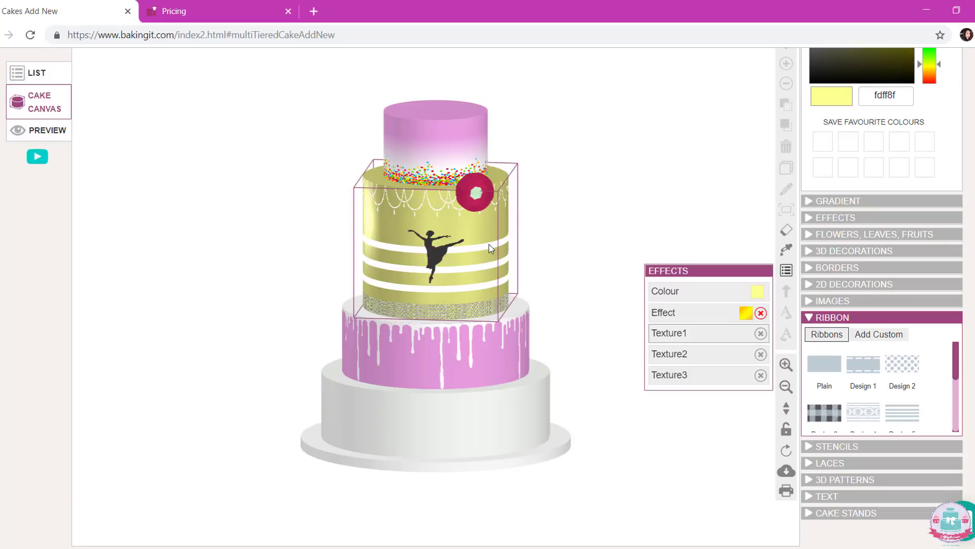
Try the Design 1 and Design 2 styles on the third ribbon before restoring it to Plain
left_click(491, 248)
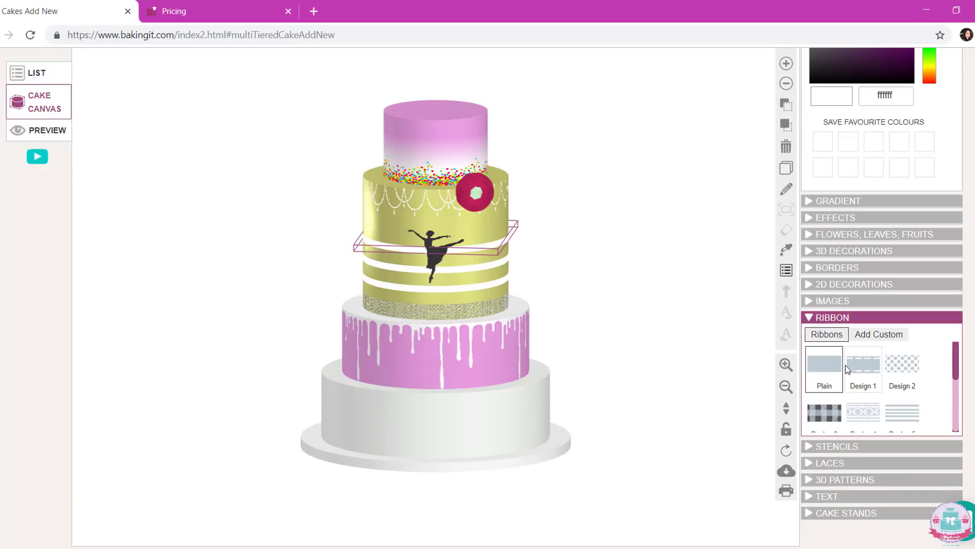
left_click(870, 362)
left_click(906, 371)
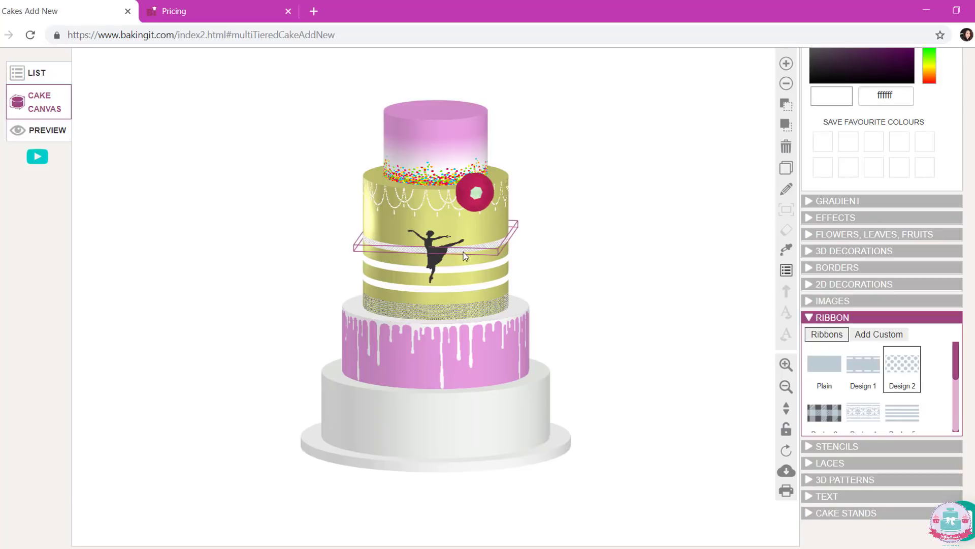
left_click(824, 370)
Wrap a fourth Plain ribbon around the yellow tier, just above the ballerina's head
left_click(493, 225)
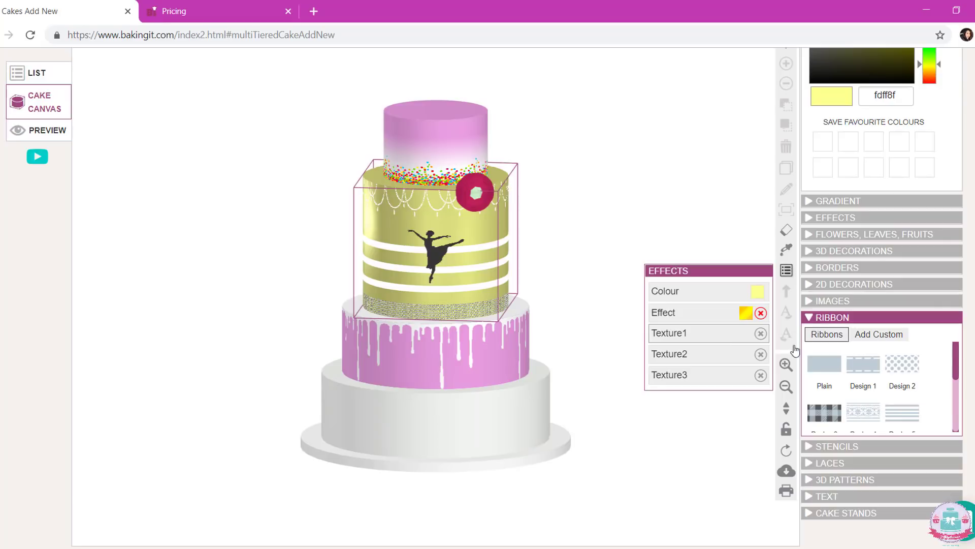
left_click(823, 369)
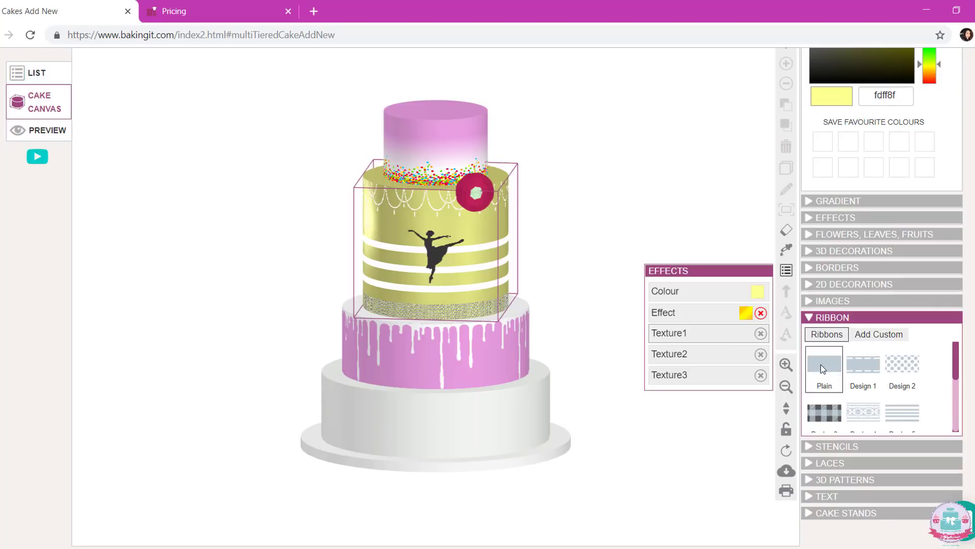
left_click(483, 228)
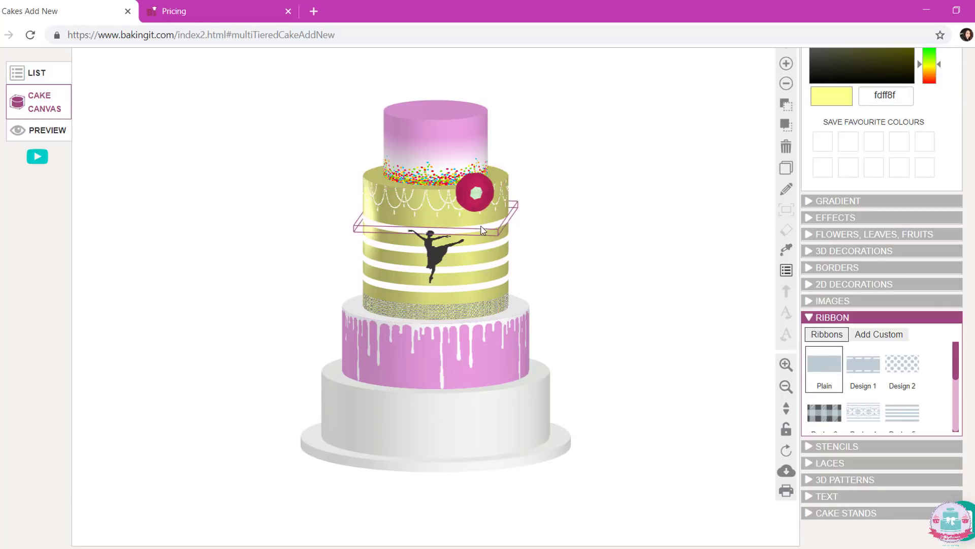
left_click_drag(483, 228, 484, 238)
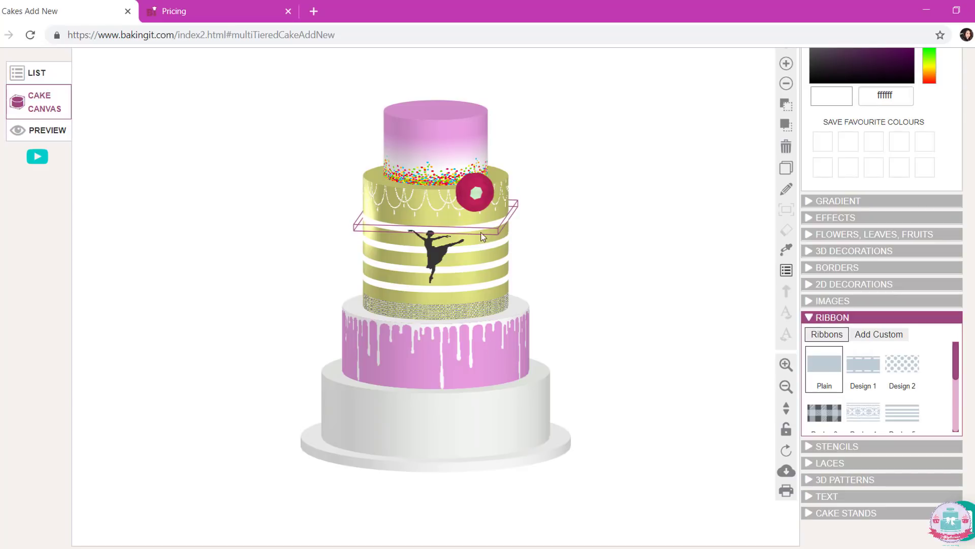
Browse the stencils library and apply the Knitted 1 stencil to the bottom tier
left_click(446, 431)
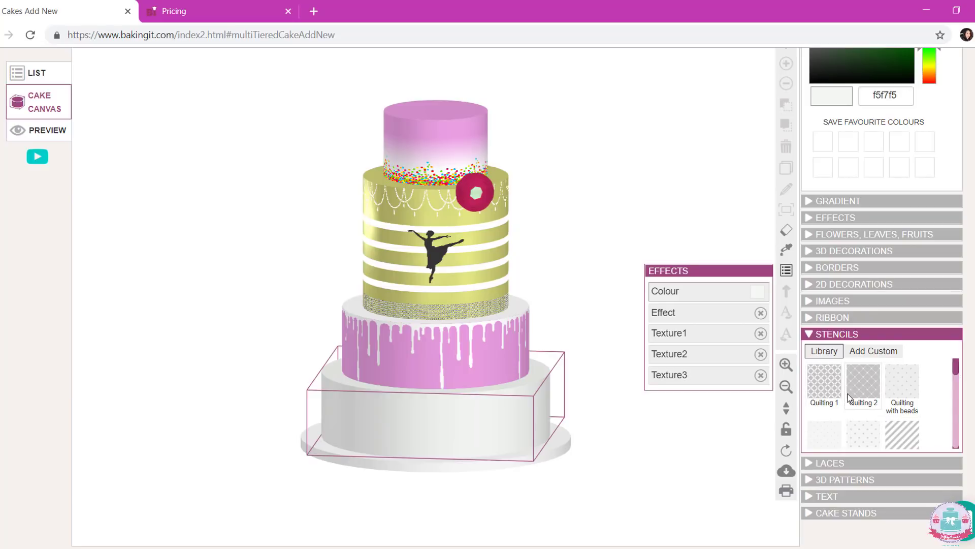
scroll(899, 390, "down", 1)
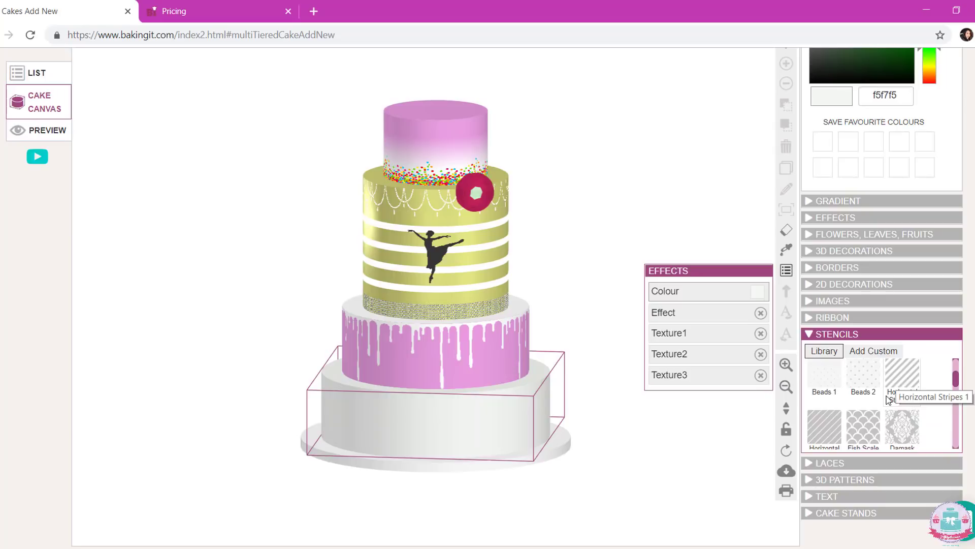
scroll(873, 411, "up", 2)
scroll(864, 386, "down", 3)
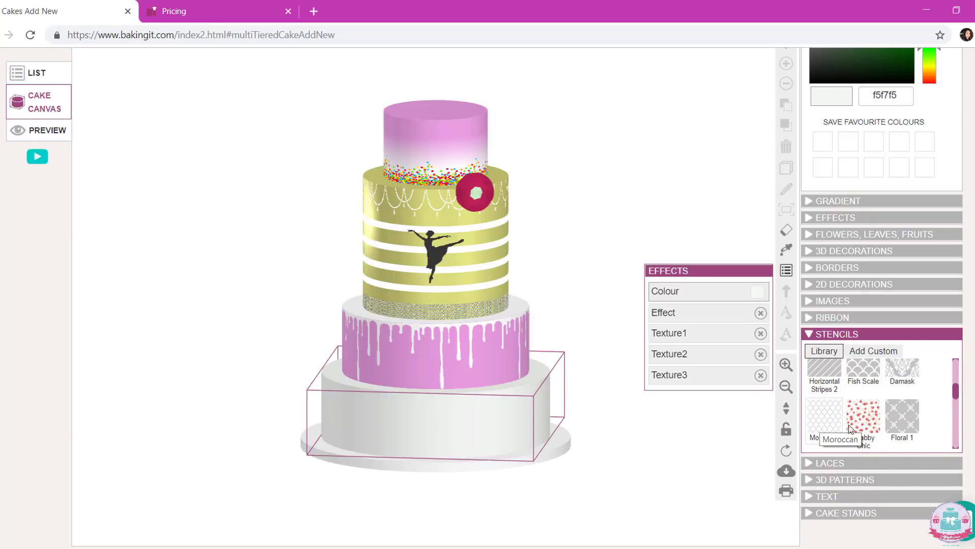
scroll(881, 419, "down", 1)
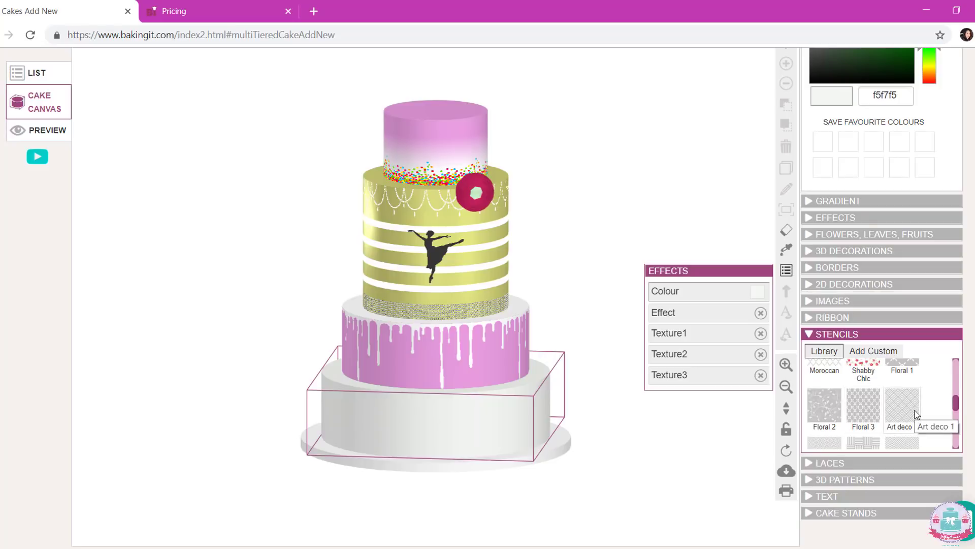
scroll(894, 409, "down", 1)
scroll(881, 396, "down", 1)
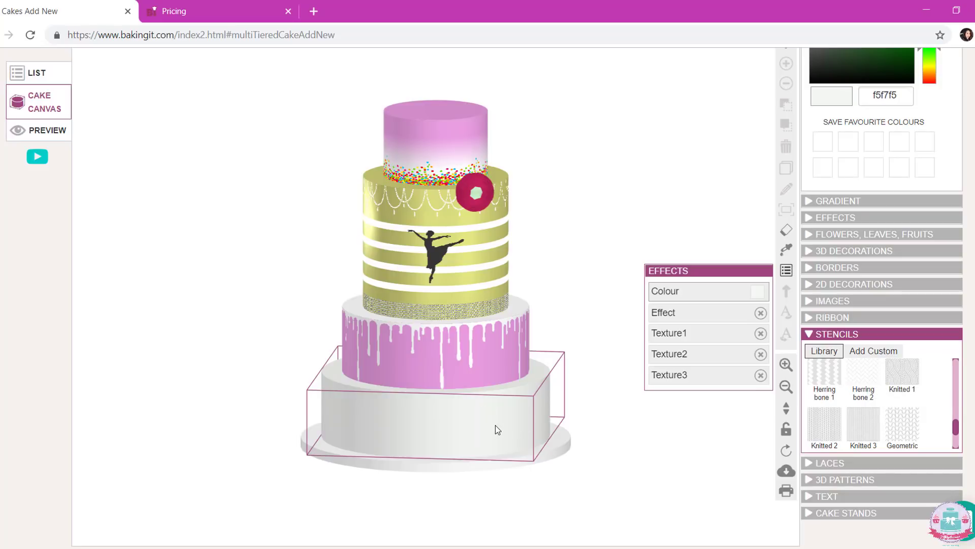
left_click_drag(907, 379, 507, 431)
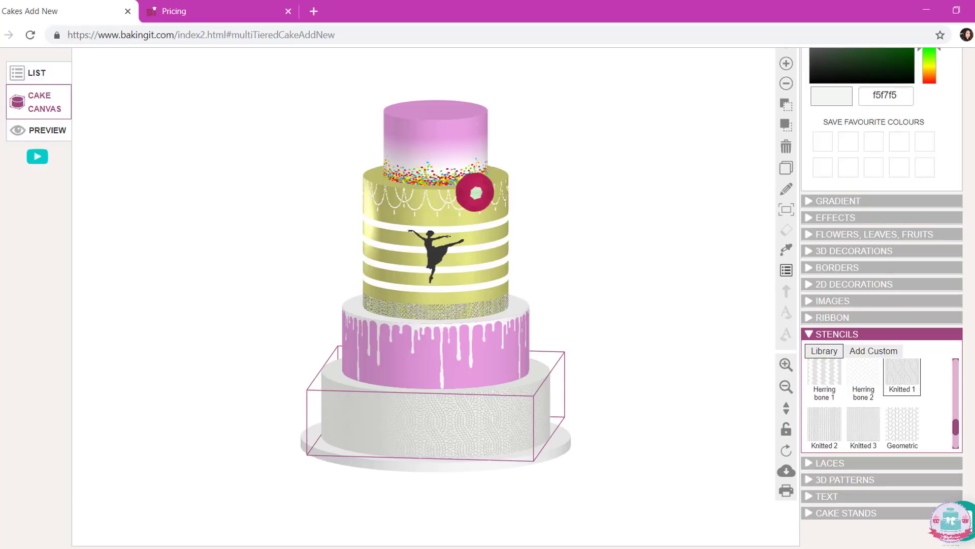
Recolour the bottom tier's knitted stencil to purple 4a308c
scroll(517, 298, "up", 1)
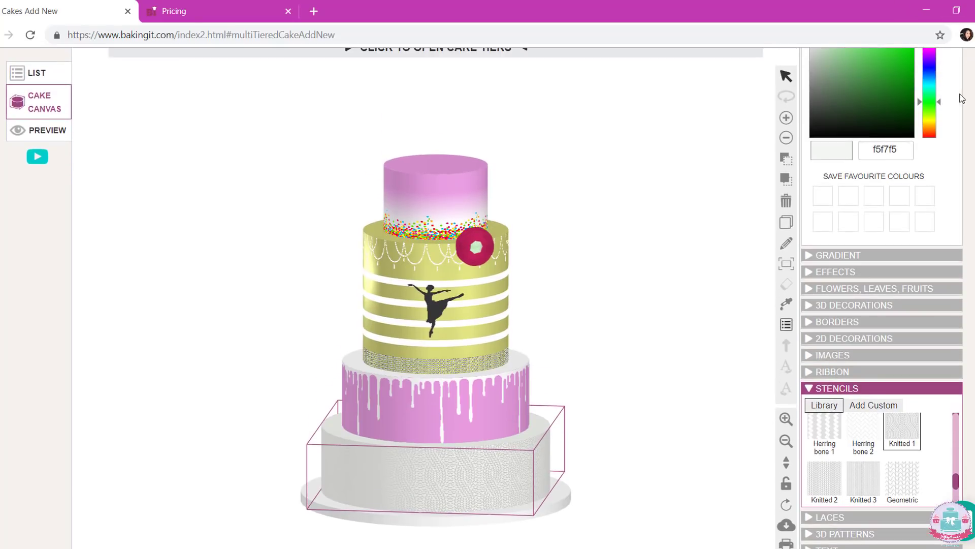
left_click_drag(940, 101, 940, 61)
left_click_drag(833, 60, 878, 80)
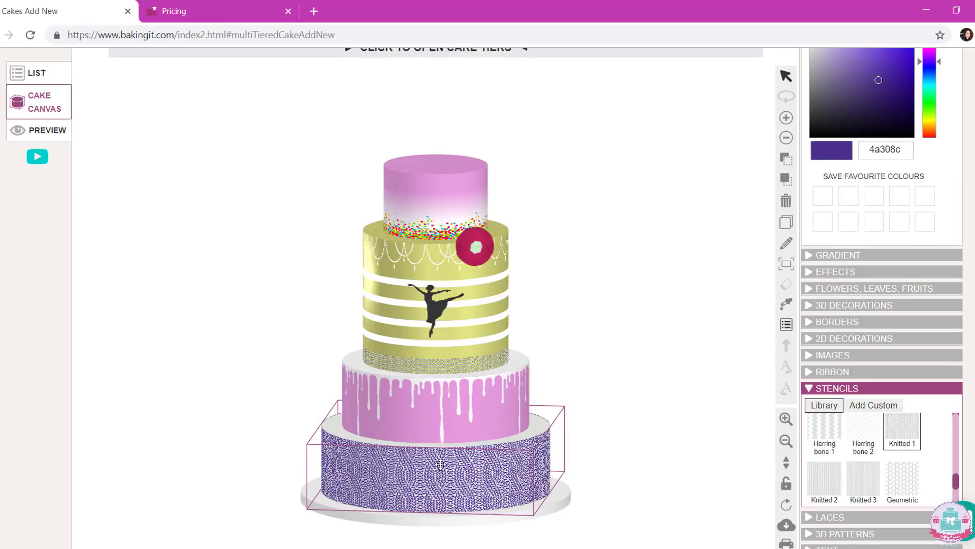
Try the Geometric stencil on the bottom tier, followed by Quilting with beads
left_click(910, 486)
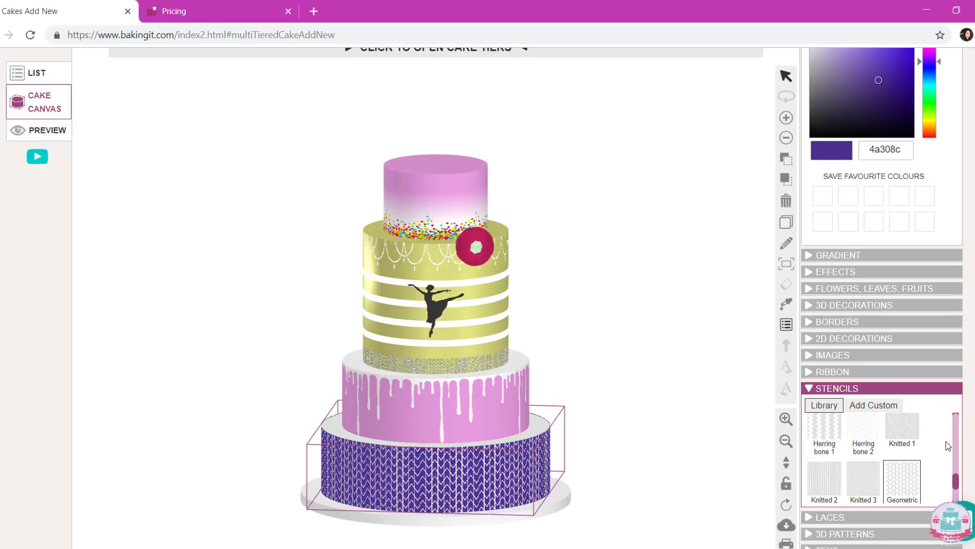
scroll(900, 471, "down", 3)
left_click(906, 438)
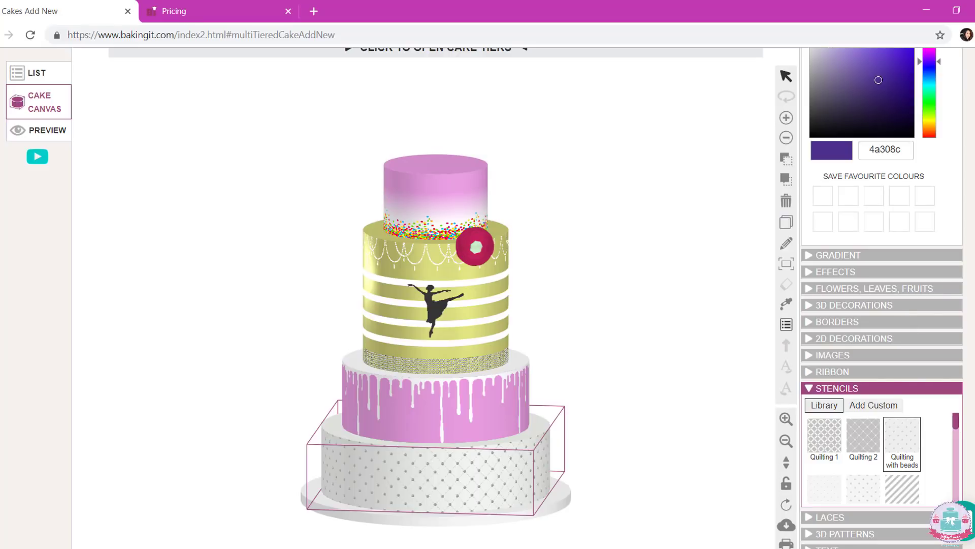
Set the selected quilting stencil colour on the bottom tier to white, ffffff
scroll(875, 93, "up", 1)
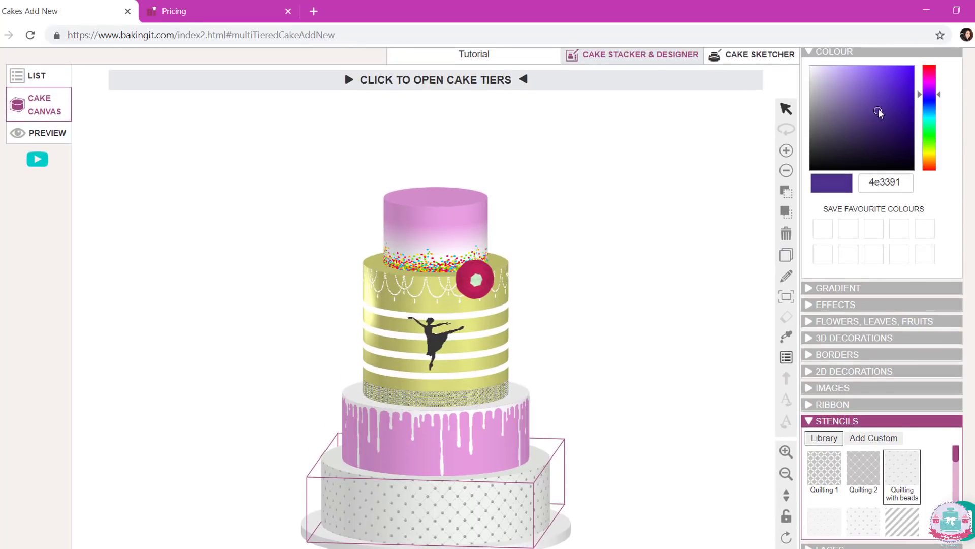
left_click(826, 97)
mouse_move(819, 83)
left_mouse_down()
mouse_move(813, 72)
mouse_move(830, 157)
mouse_move(811, 149)
left_mouse_up()
mouse_move(787, 109)
left_mouse_down()
mouse_move(821, 81)
mouse_move(803, 66)
left_mouse_up()
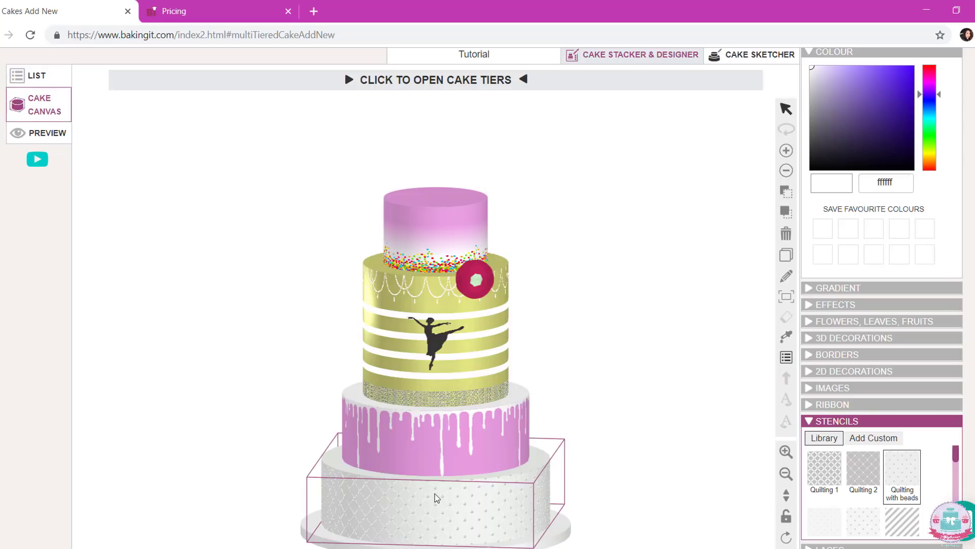
Delete the quilting stencil from the bottom tier and select the bare tier
left_click(428, 523)
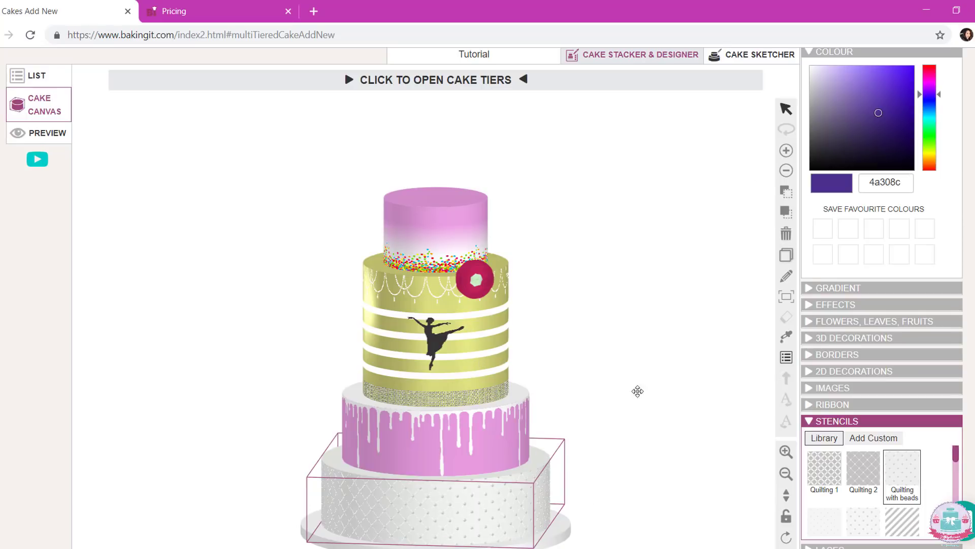
left_click(786, 238)
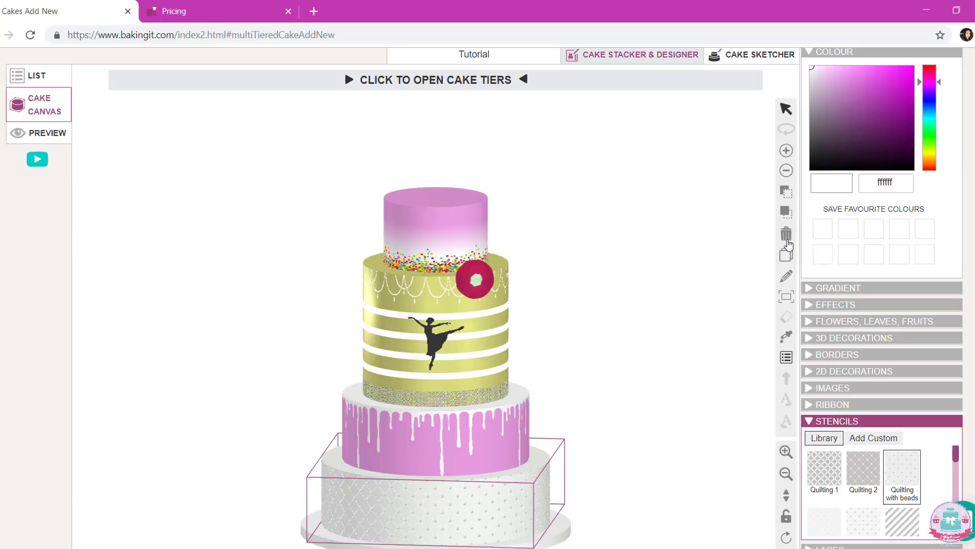
left_click(473, 522)
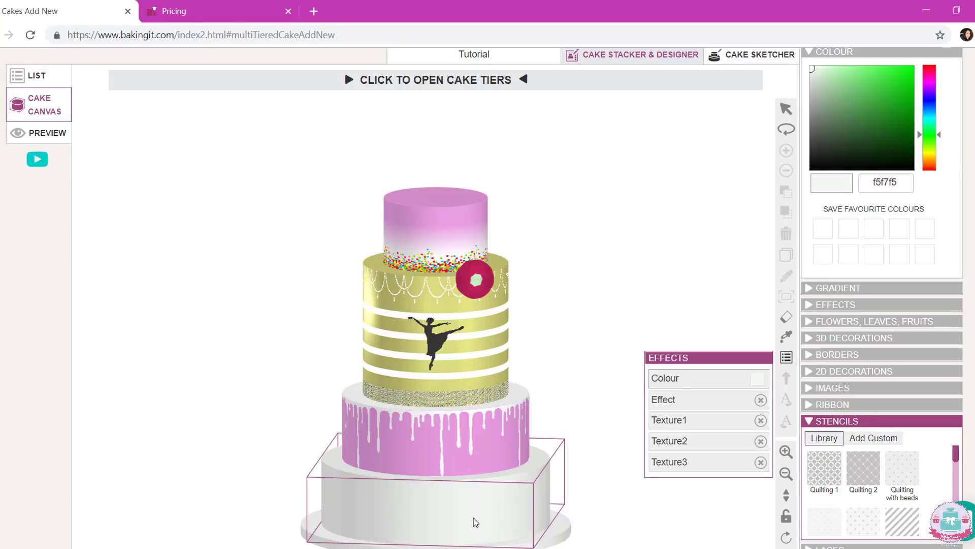
Copy the flower's colour code bd2057 and apply it to the bottom tier
left_click(459, 277)
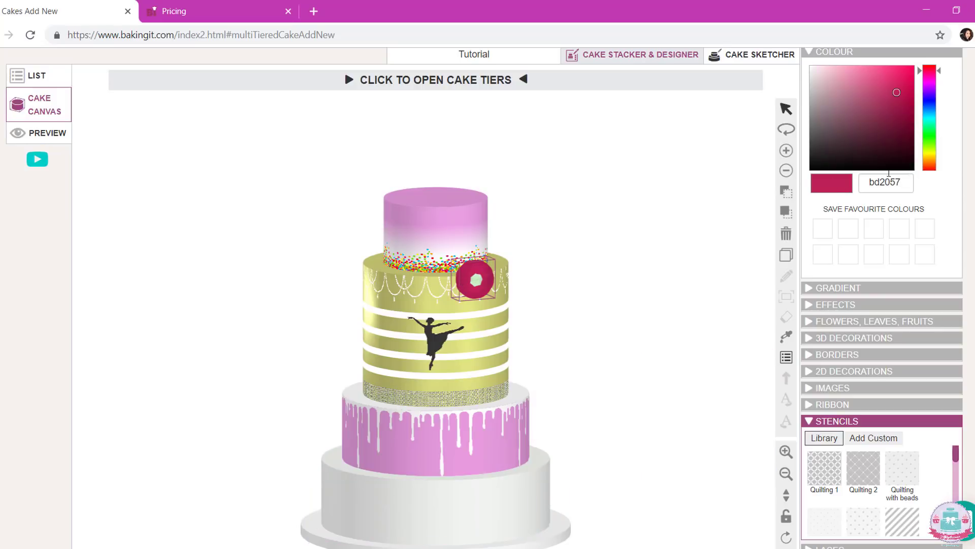
left_click_drag(910, 182, 847, 182)
left_click(502, 503)
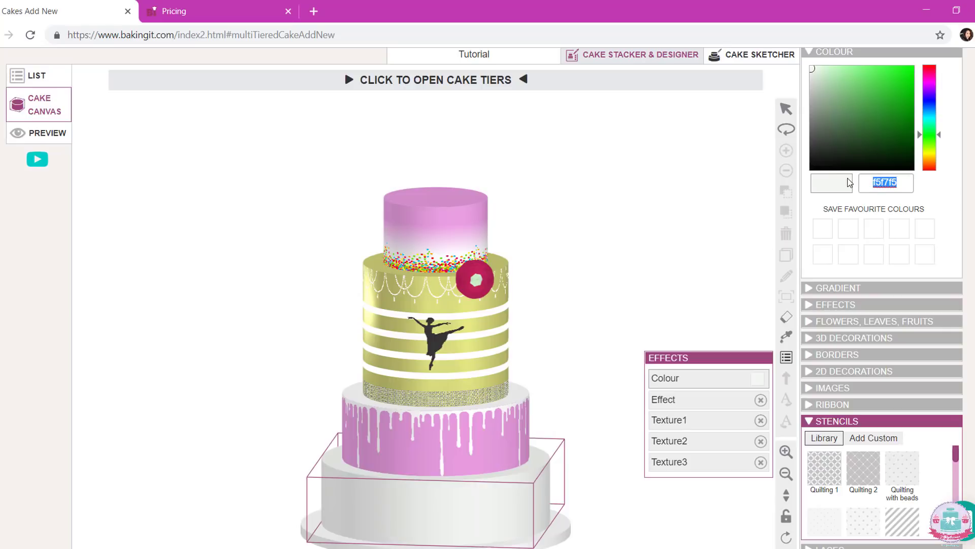
type("bd2057")
key("Return")
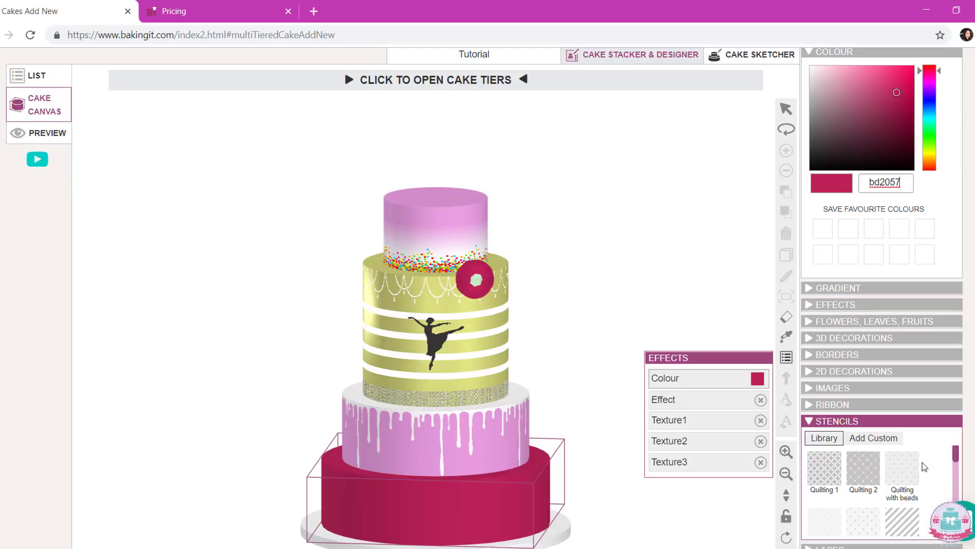
Apply the Quilting with beads stencil to the bottom tier and set its colour to white, ffffff
left_click_drag(896, 475, 469, 516)
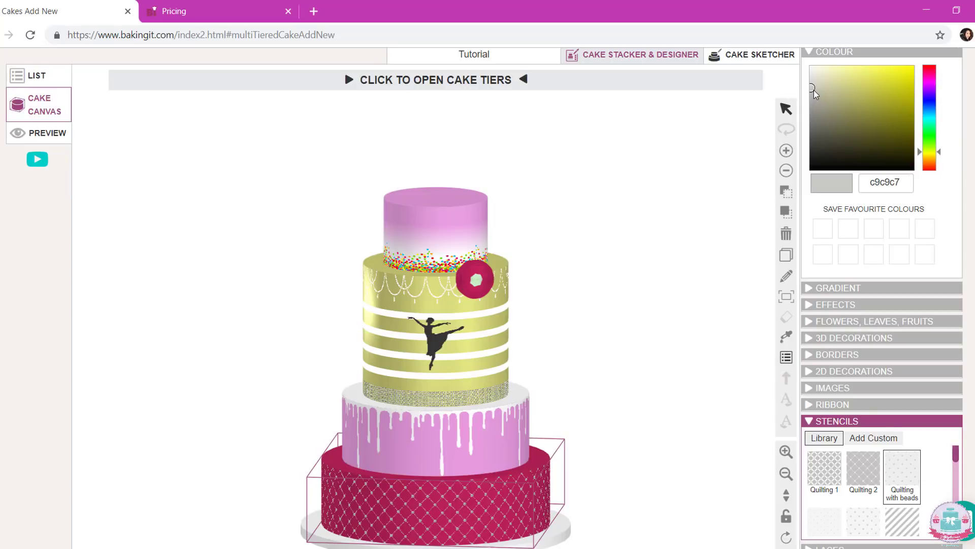
left_click_drag(814, 94, 812, 50)
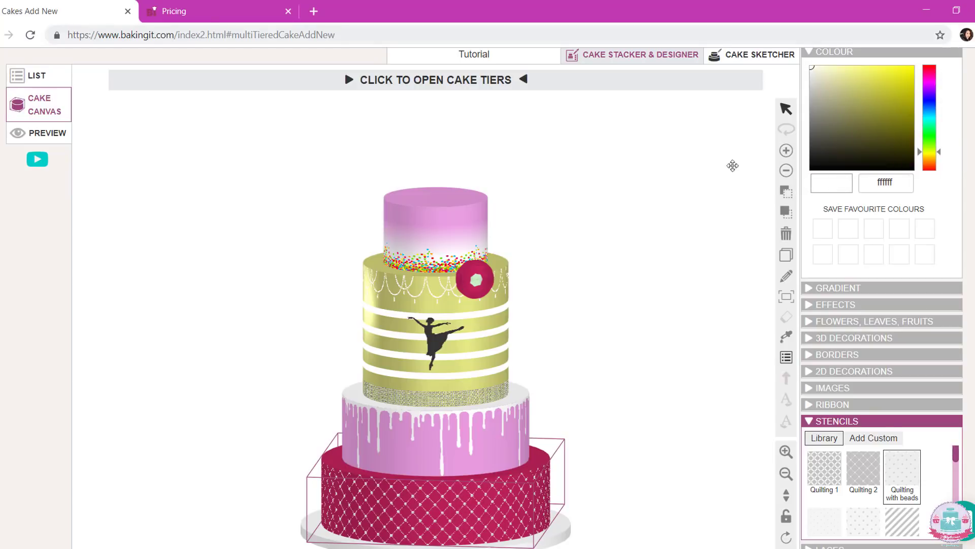
left_click(629, 394)
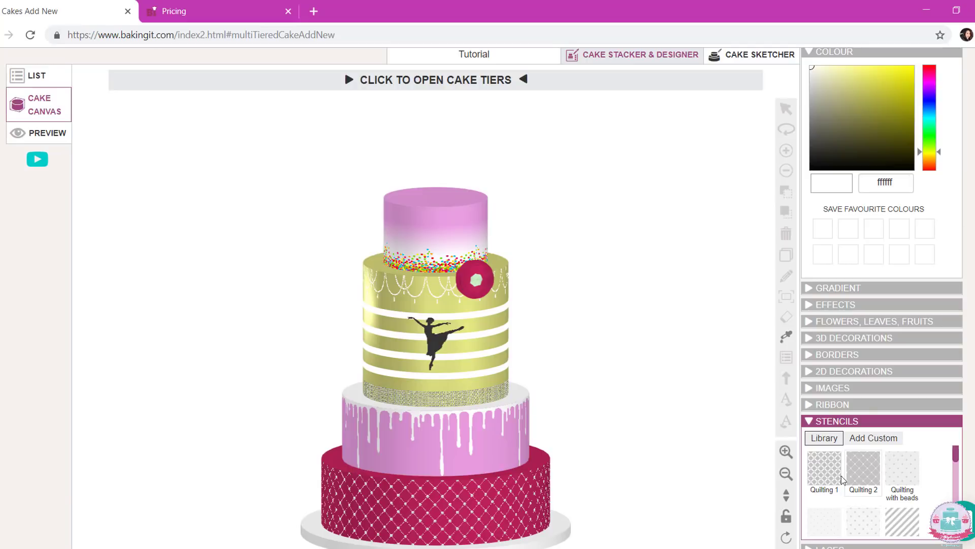
Browse the lace library and delete the Quilting with beads stencil from the bottom tier
scroll(872, 480, "down", 1)
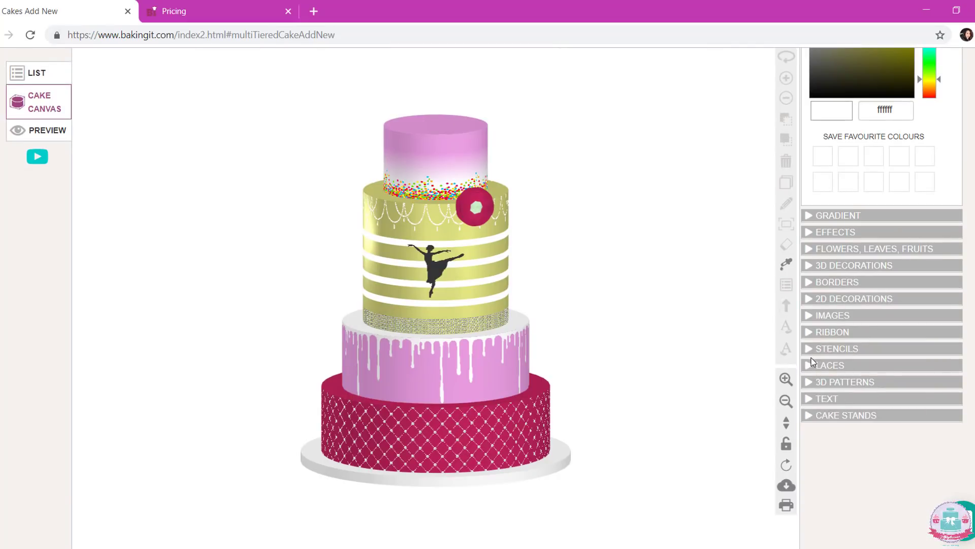
left_click(808, 367)
scroll(893, 429, "down", 5)
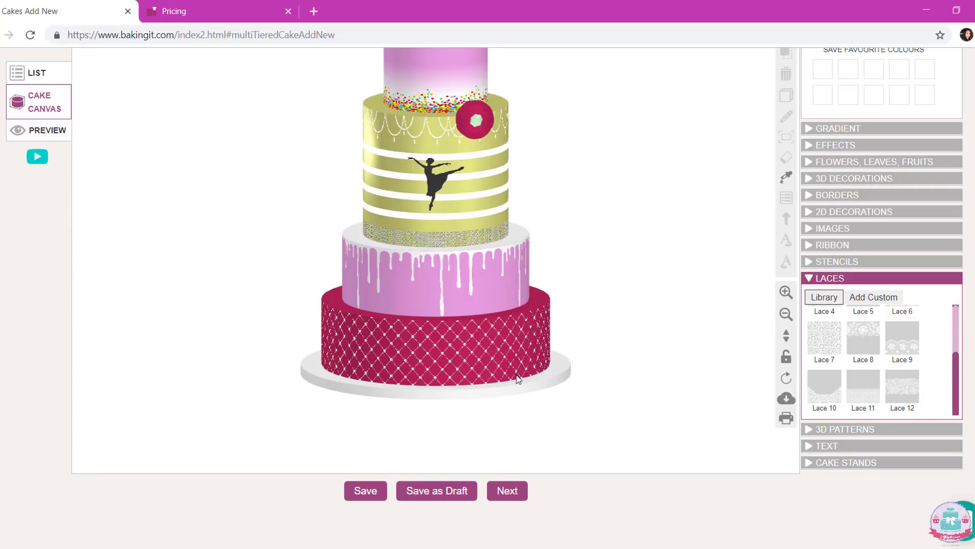
left_click(366, 416)
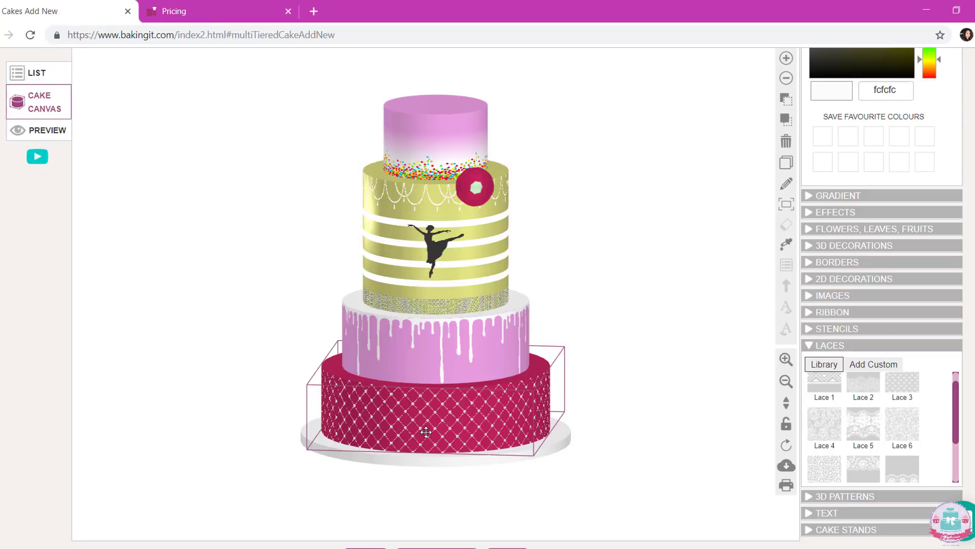
left_click(426, 431)
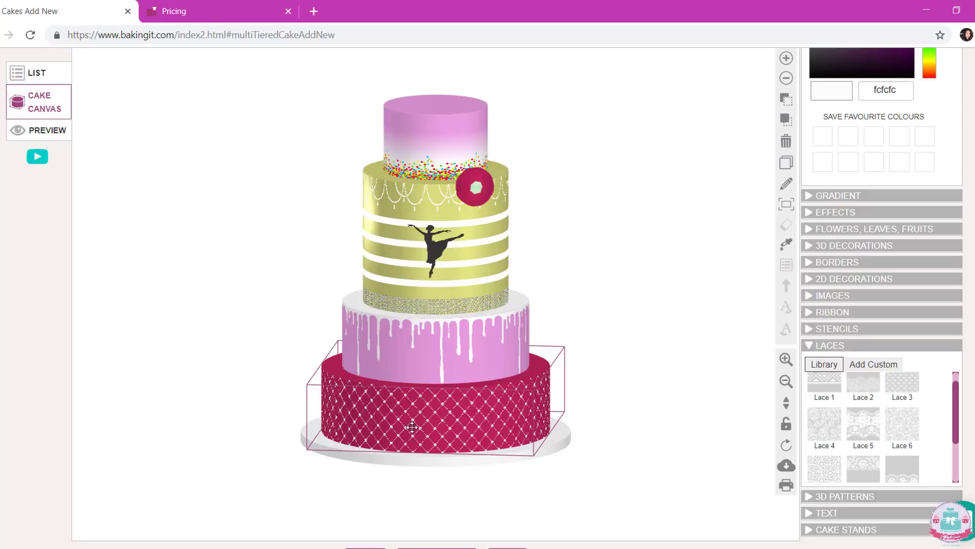
left_click(786, 141)
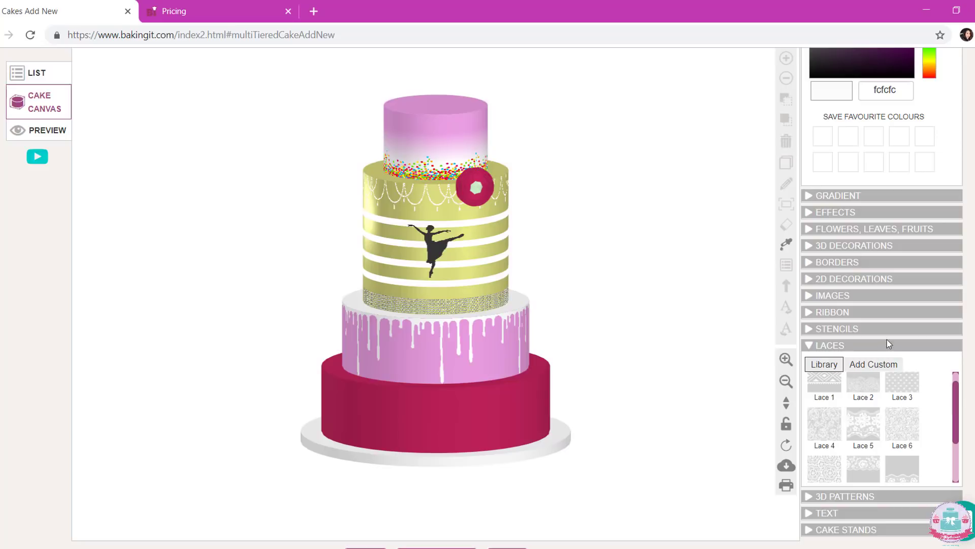
Apply Lace 2 from the lace library to the bottom tier
scroll(900, 439, "up", 1)
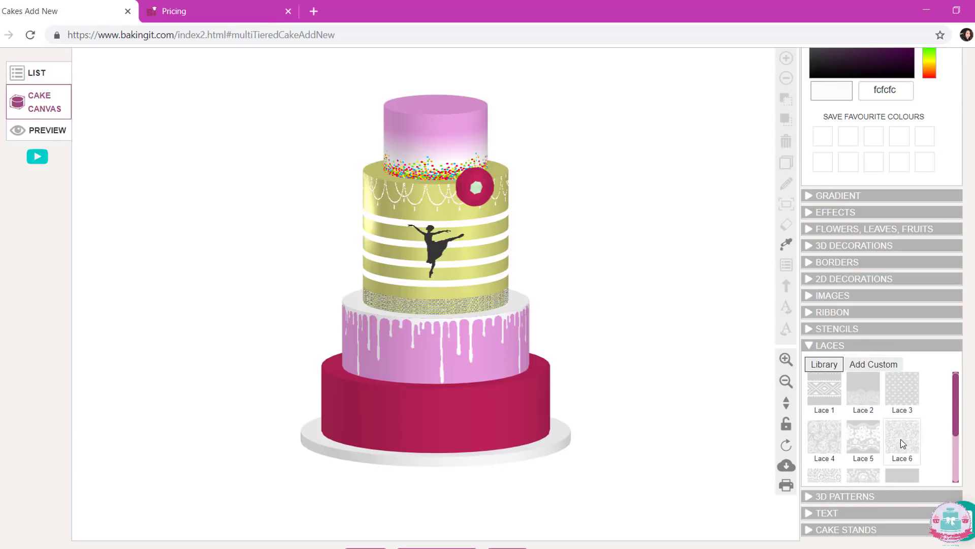
left_click_drag(866, 405, 487, 461)
left_click(813, 339)
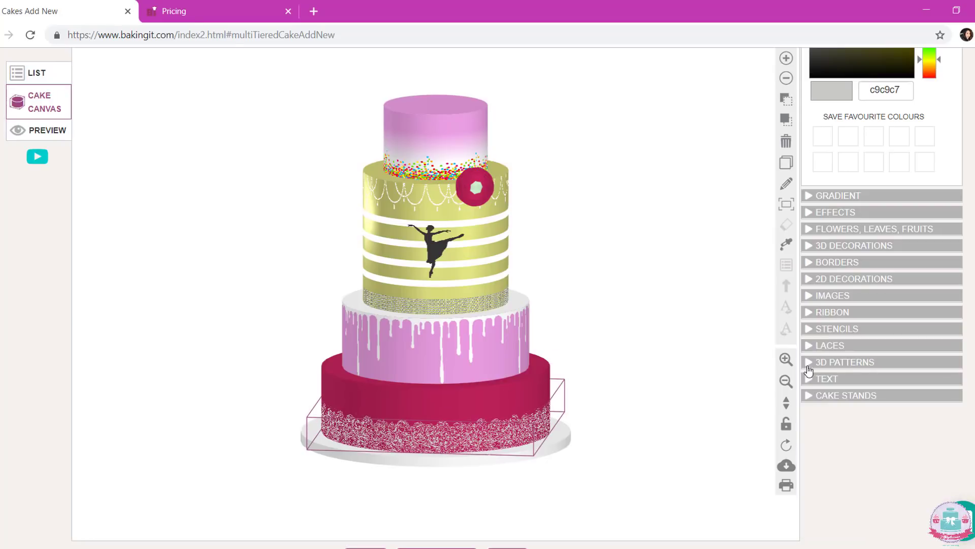
Look through the 3D patterns library, from the ruffles and pearl to the swirls, meringues and spoons
left_click(809, 365)
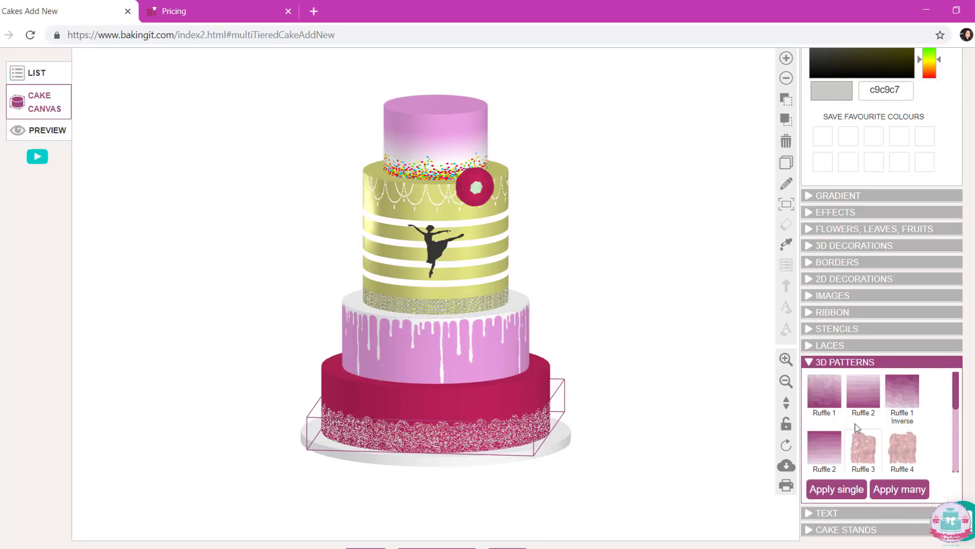
scroll(859, 426, "down", 1)
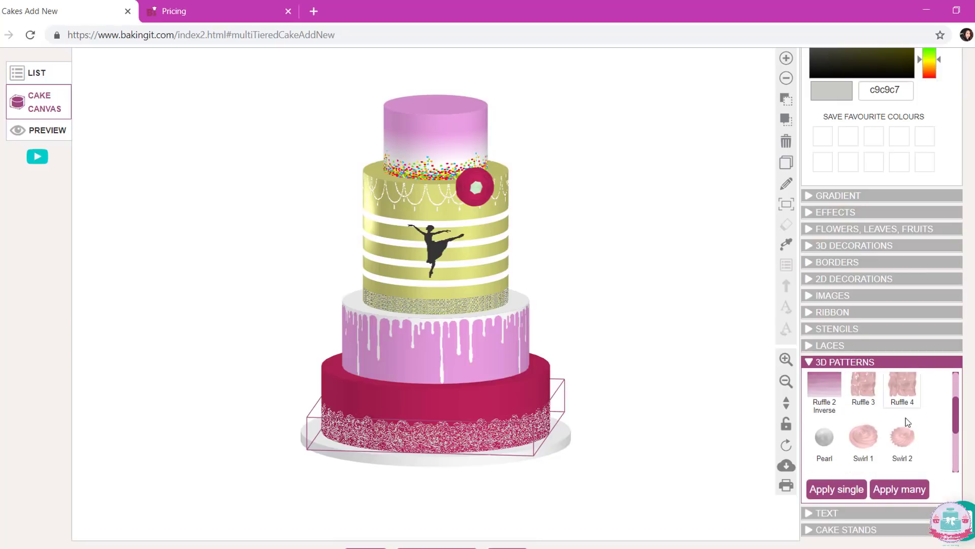
scroll(866, 439, "down", 1)
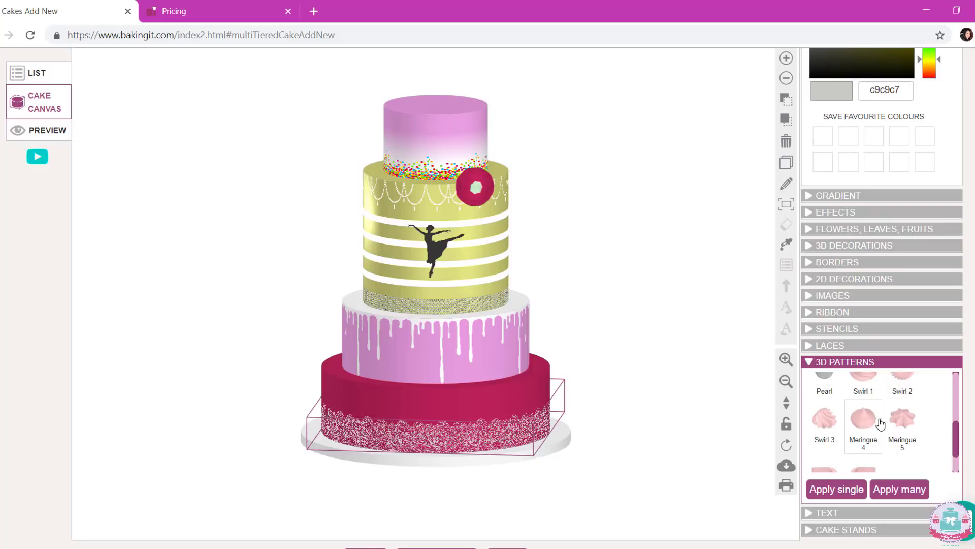
scroll(883, 423, "down", 1)
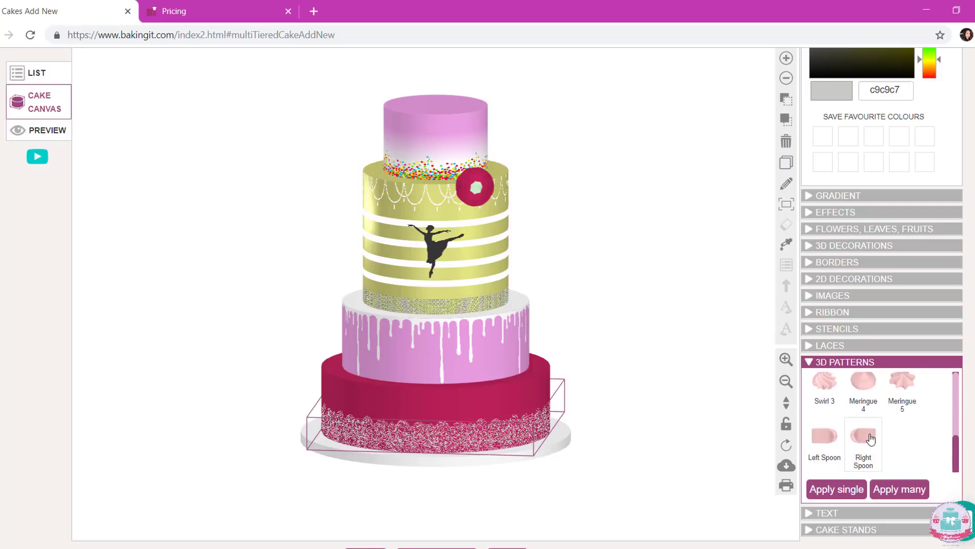
scroll(867, 442, "up", 1)
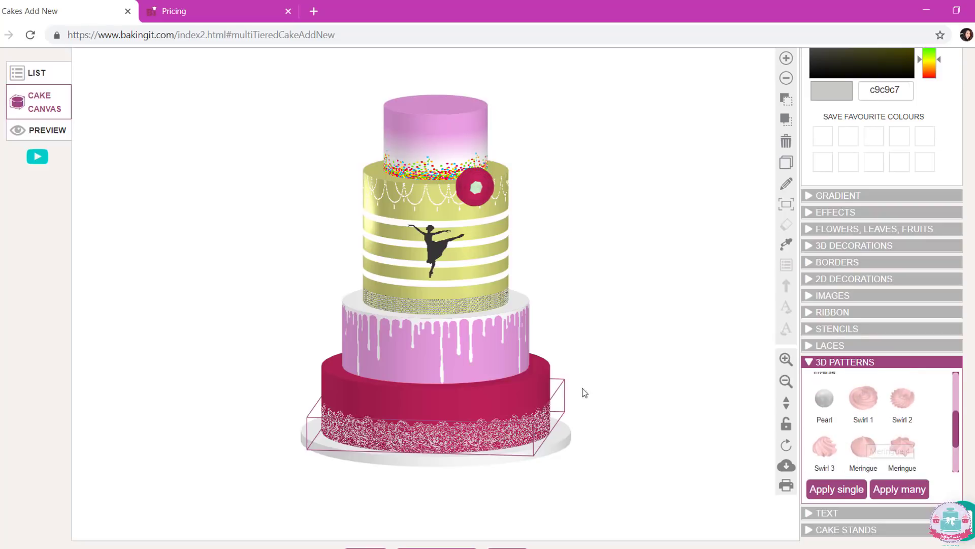
scroll(927, 455, "up", 1)
scroll(929, 472, "down", 1)
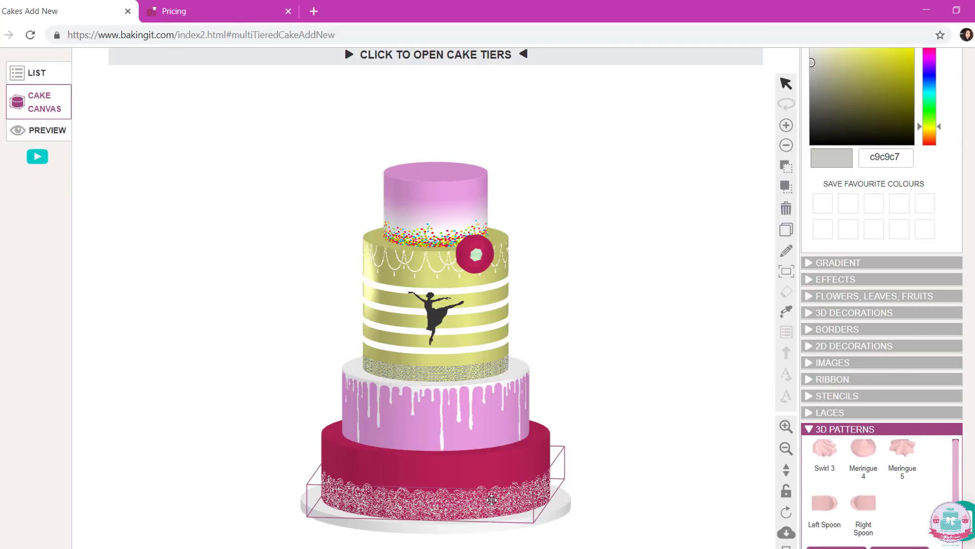
Delete the lace from the bottom tier
left_click(507, 501)
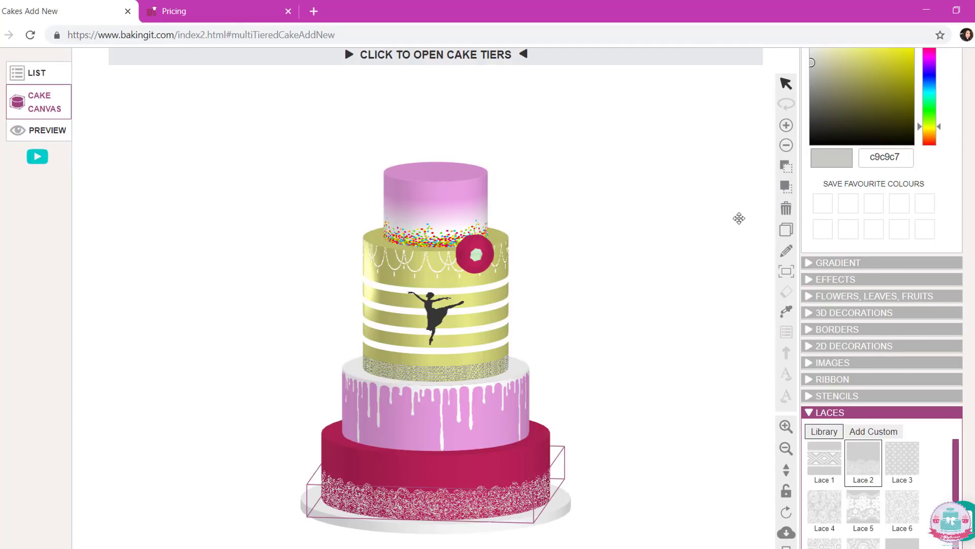
left_click(784, 212)
scroll(870, 483, "down", 2)
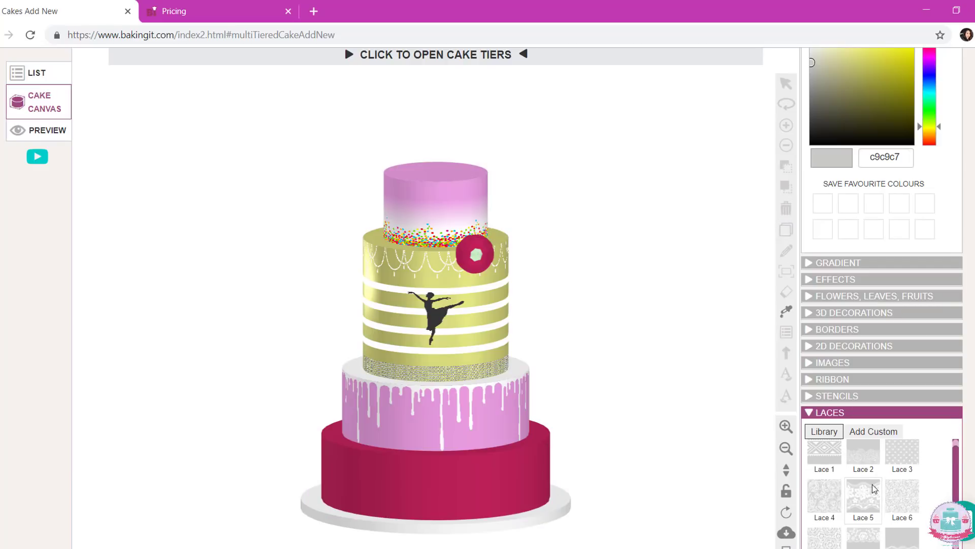
Place a Right Spoon 3D pattern piece at the base of the bottom tier and repeat it around the whole tier
left_click(809, 415)
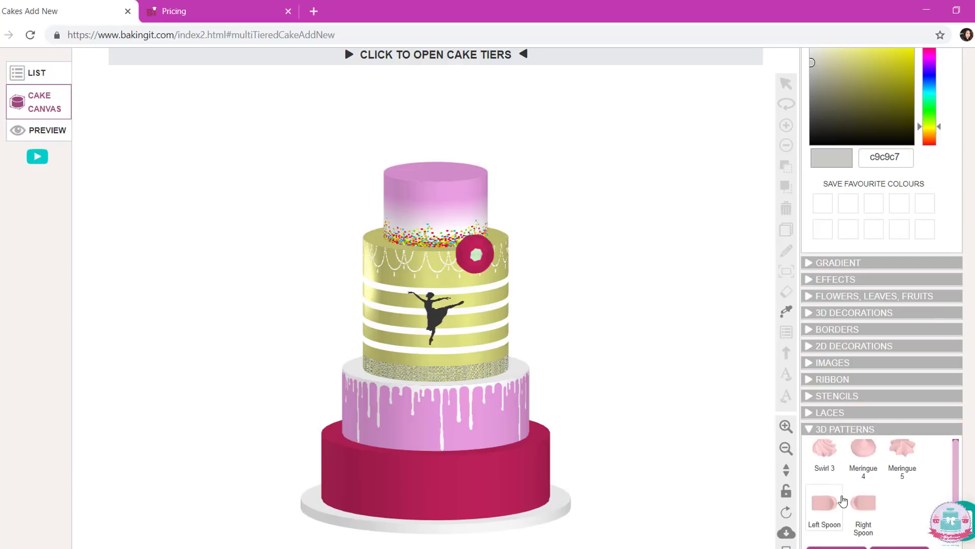
left_click(863, 500)
left_click(434, 504)
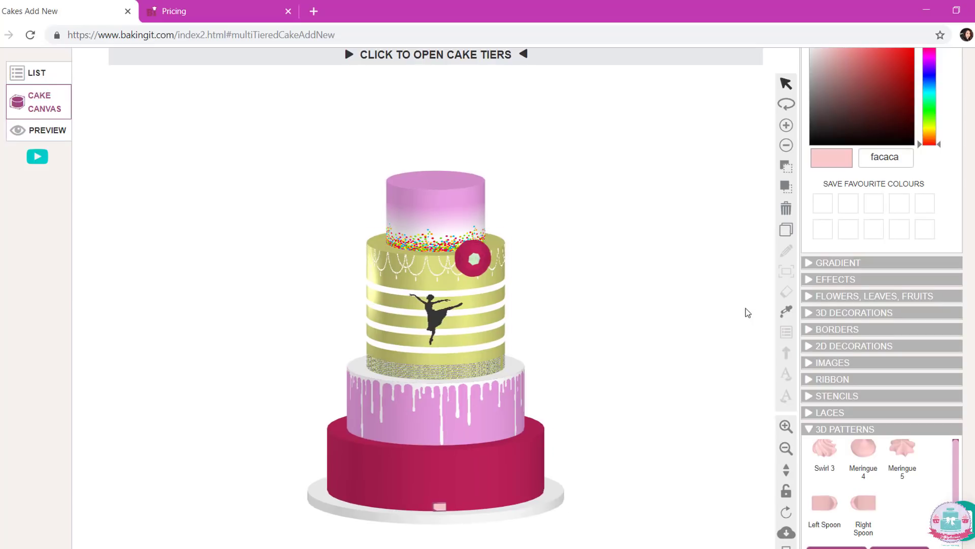
scroll(745, 309, "down", 1)
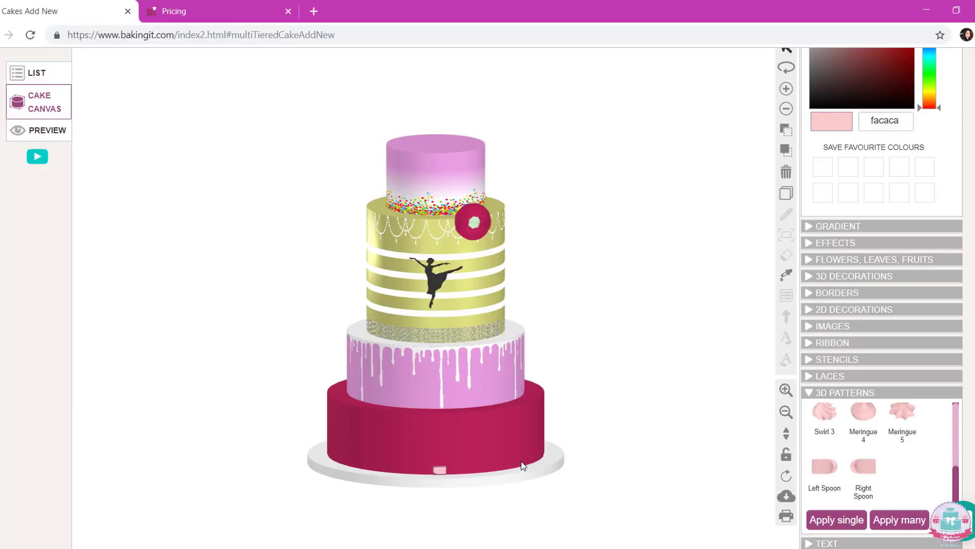
left_click(907, 523)
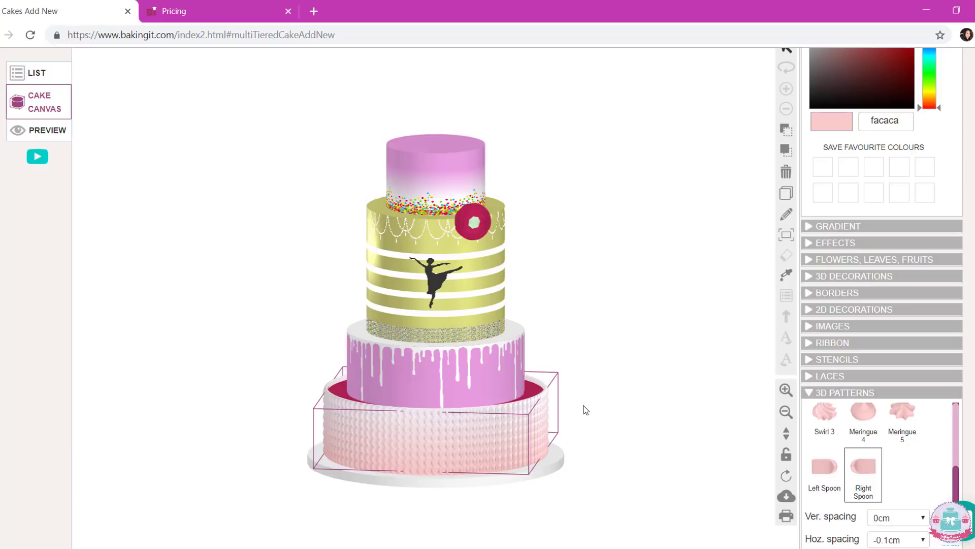
Check the alignment options of the spoon pattern and delete the pattern from the bottom tier
scroll(873, 432, "up", 2)
scroll(916, 523, "down", 1)
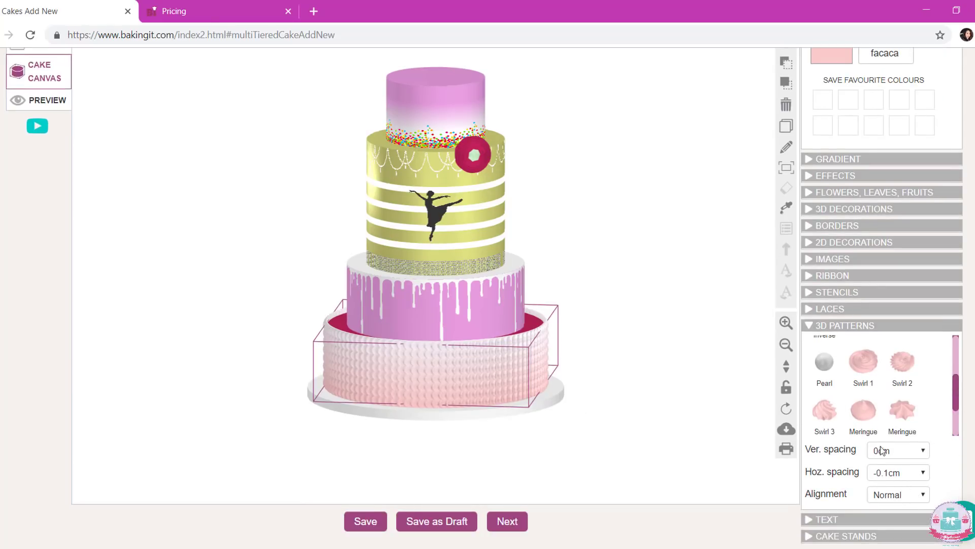
left_click(903, 498)
left_click(898, 517)
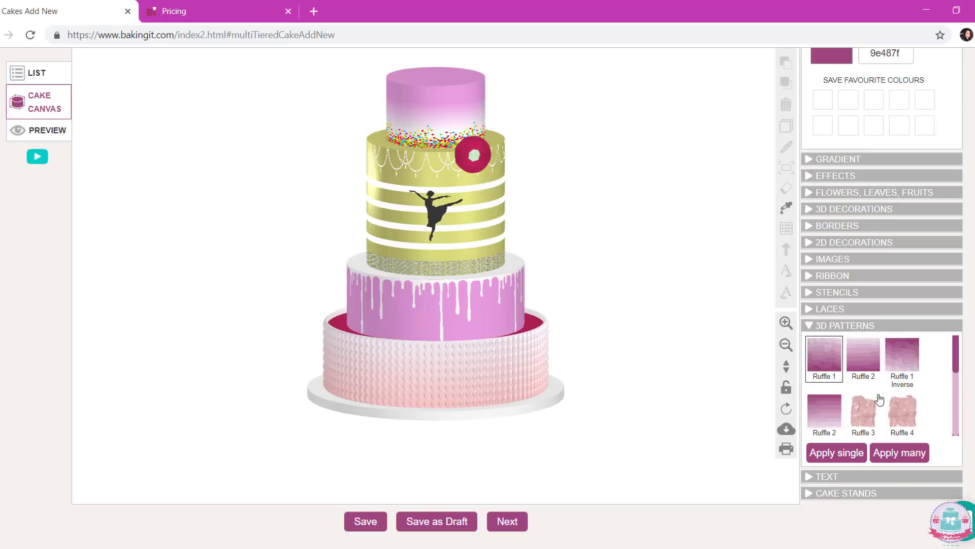
left_click(435, 381)
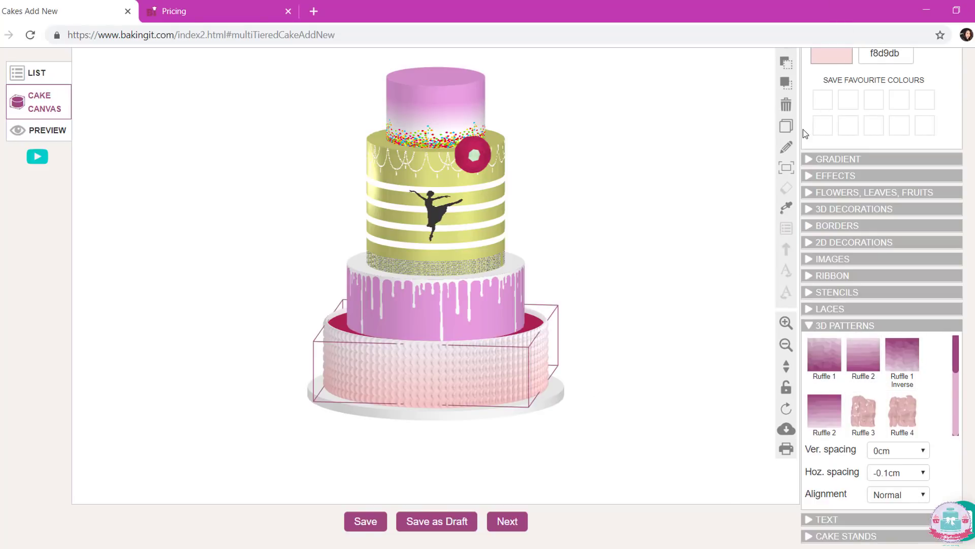
left_click(786, 104)
Place a Ruffle 4 3D pattern piece on the bottom tier and repeat it to cover the tier's side
left_click(415, 376)
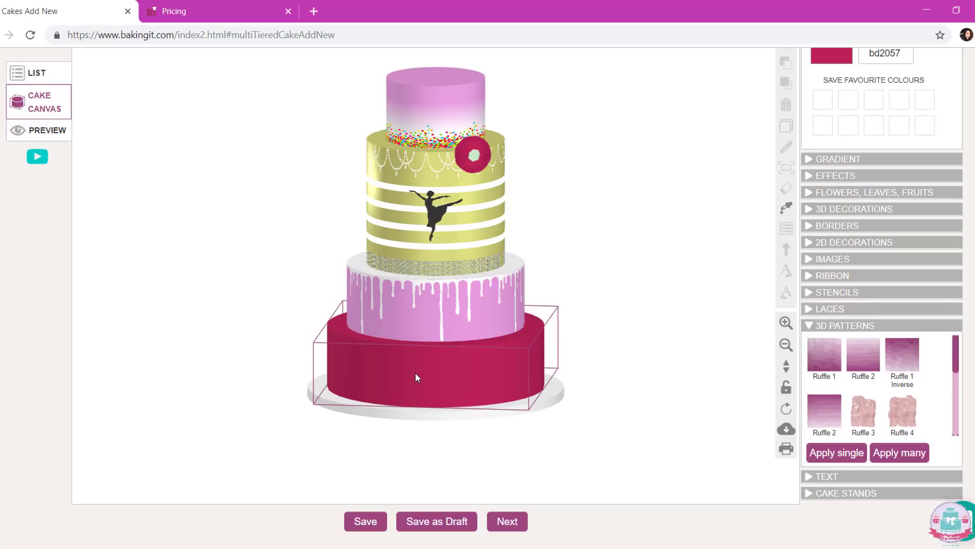
left_click_drag(914, 414, 453, 389)
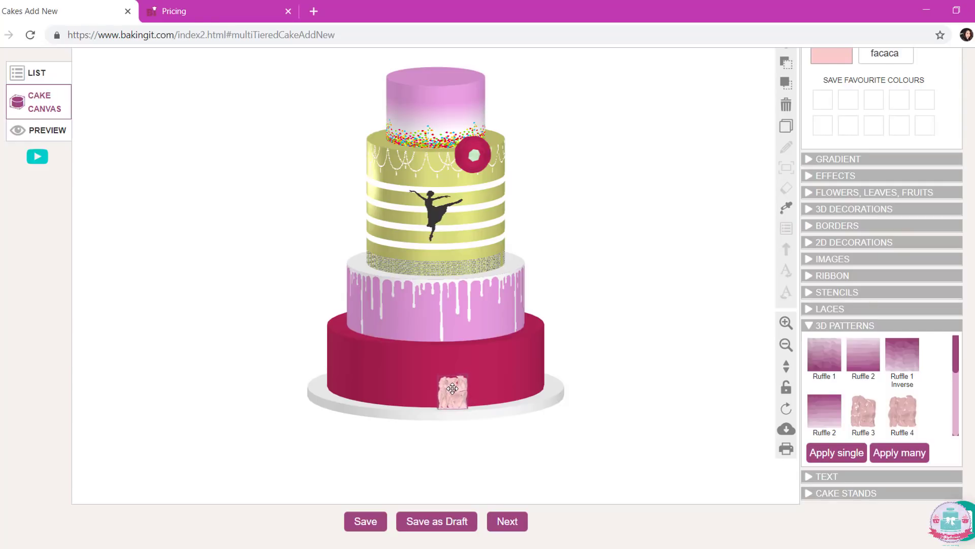
left_click(900, 452)
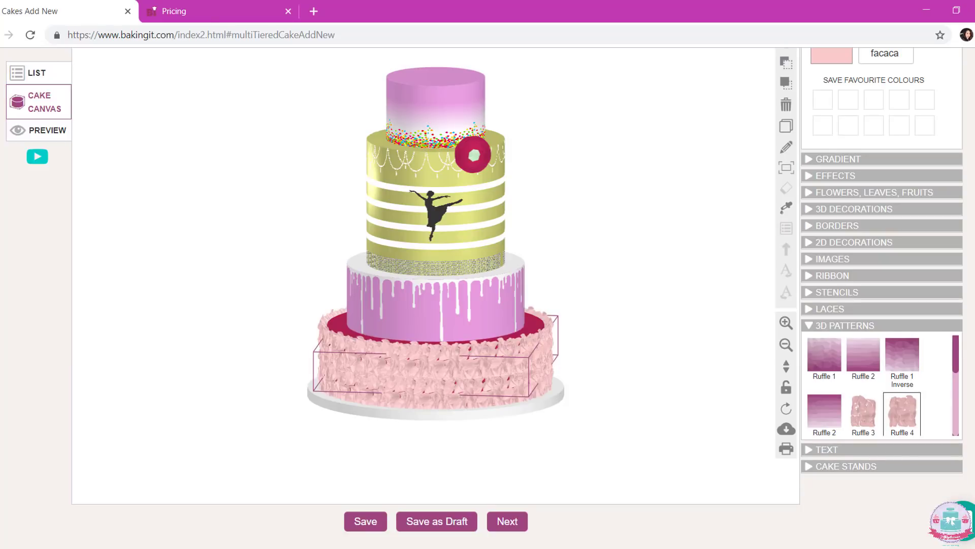
Copy the bottom tier's colour code bd2057 and apply it to the Ruffle 4 pattern
scroll(496, 419, "up", 2)
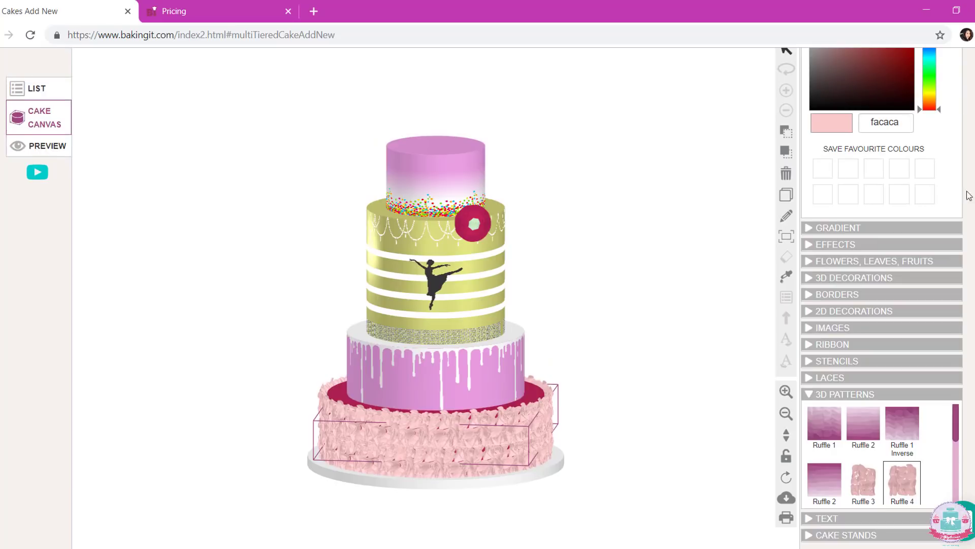
left_click(532, 392)
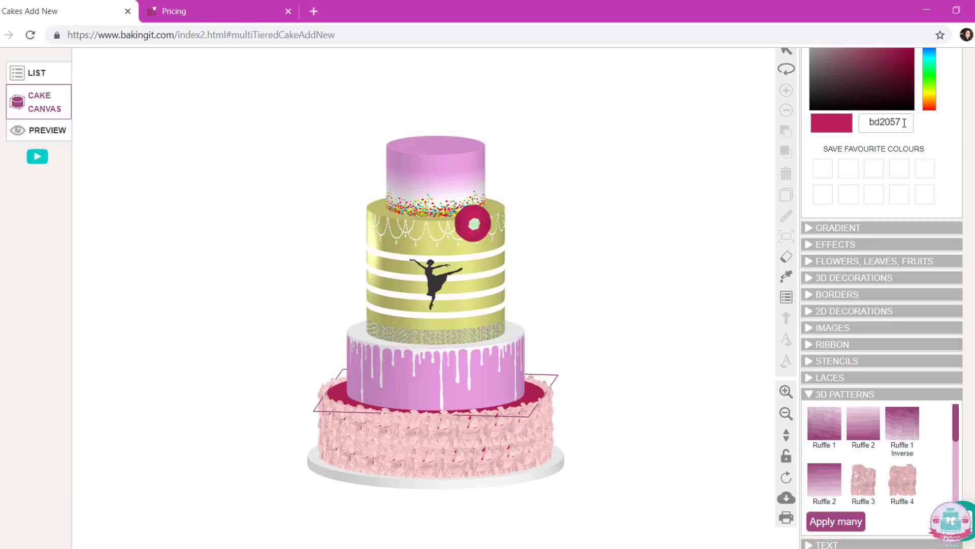
left_click_drag(905, 123, 844, 128)
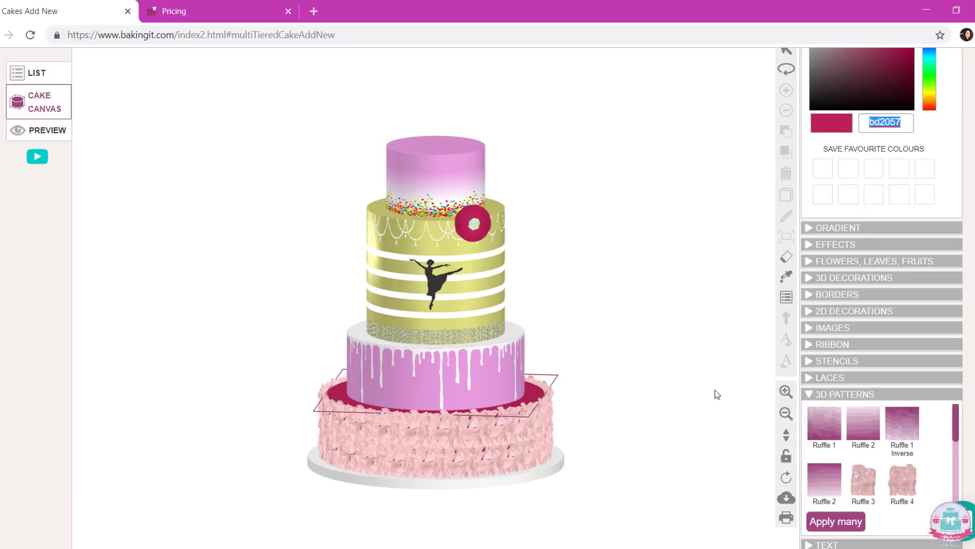
left_click(491, 442)
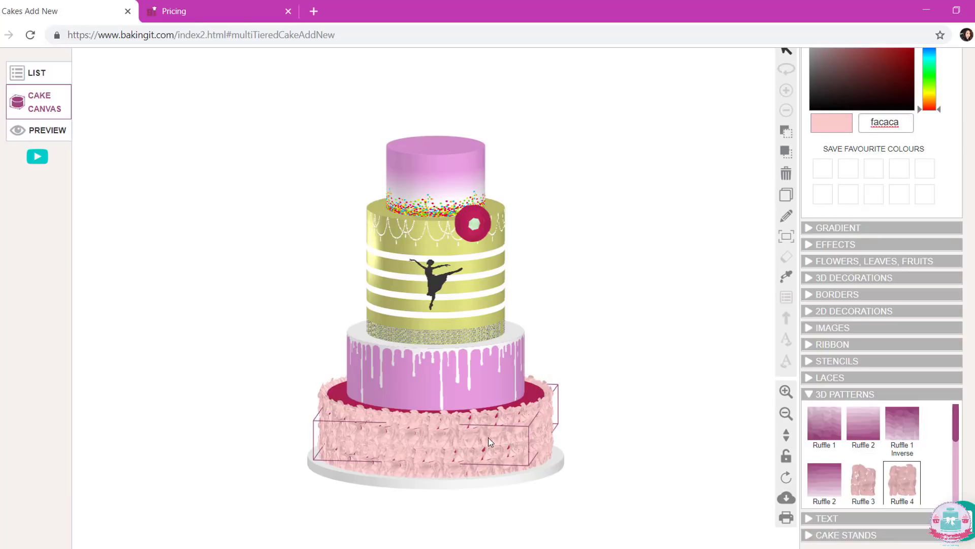
left_click(911, 124)
left_click_drag(911, 123, 852, 129)
type("bd2057")
key("Return")
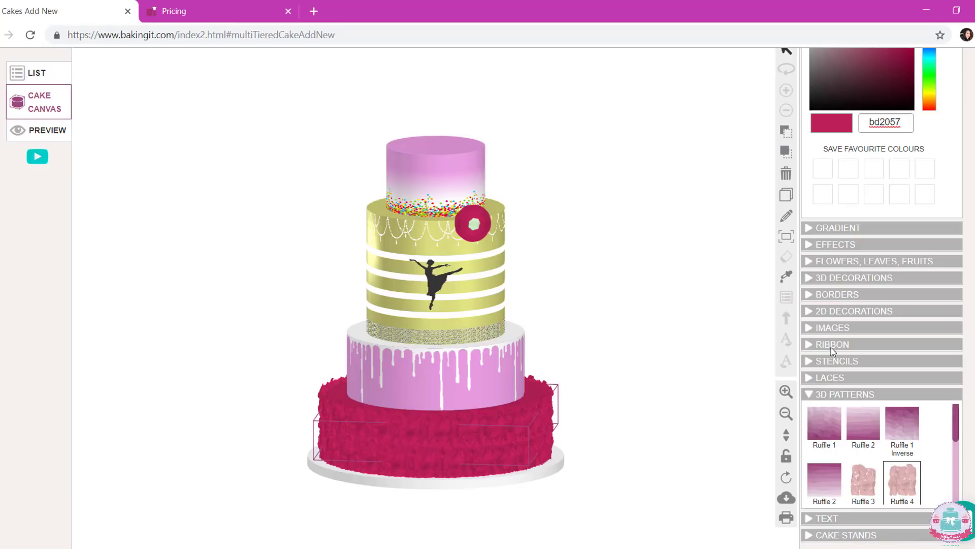
Enter Ballerina as the 3D text and set its font to Alex Brush
left_click(809, 395)
left_click(808, 412)
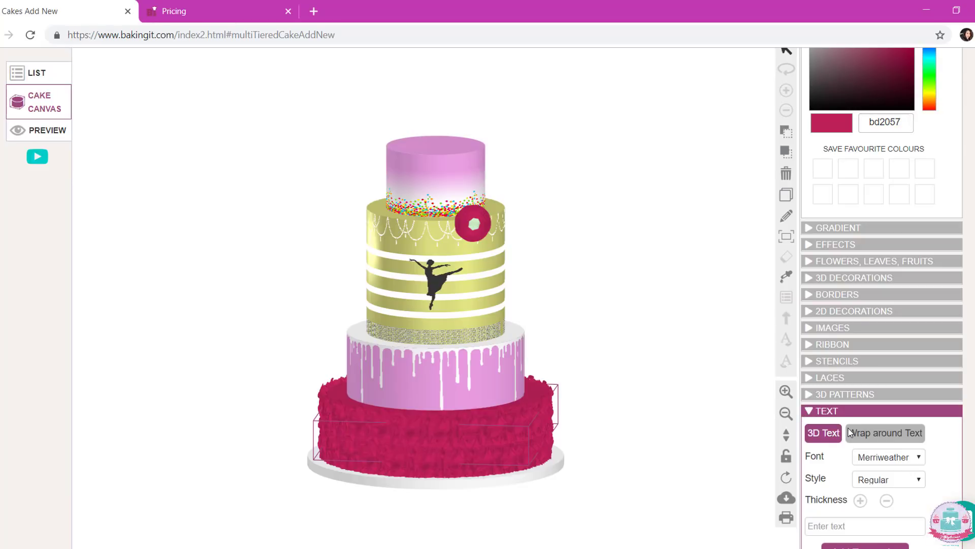
scroll(878, 443, "down", 2)
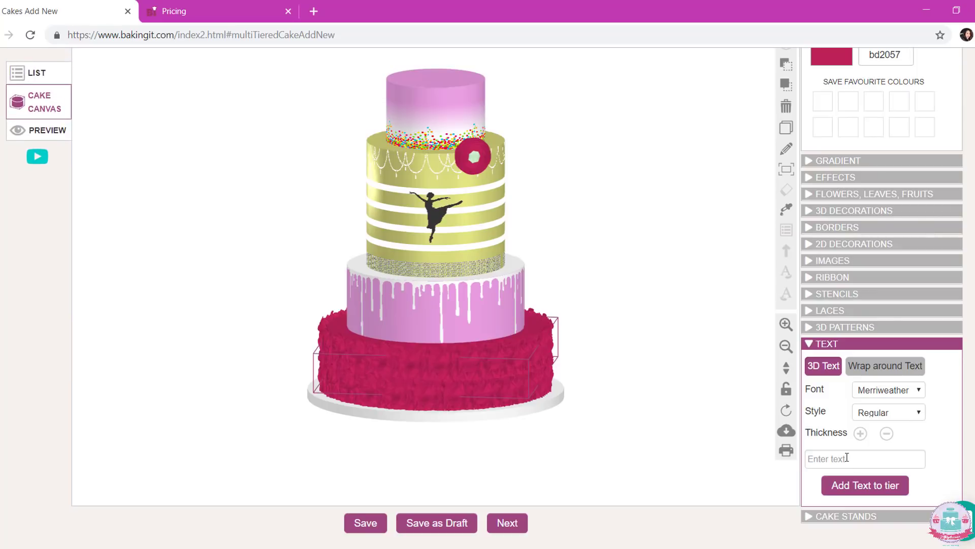
left_click(846, 458)
type("Baller")
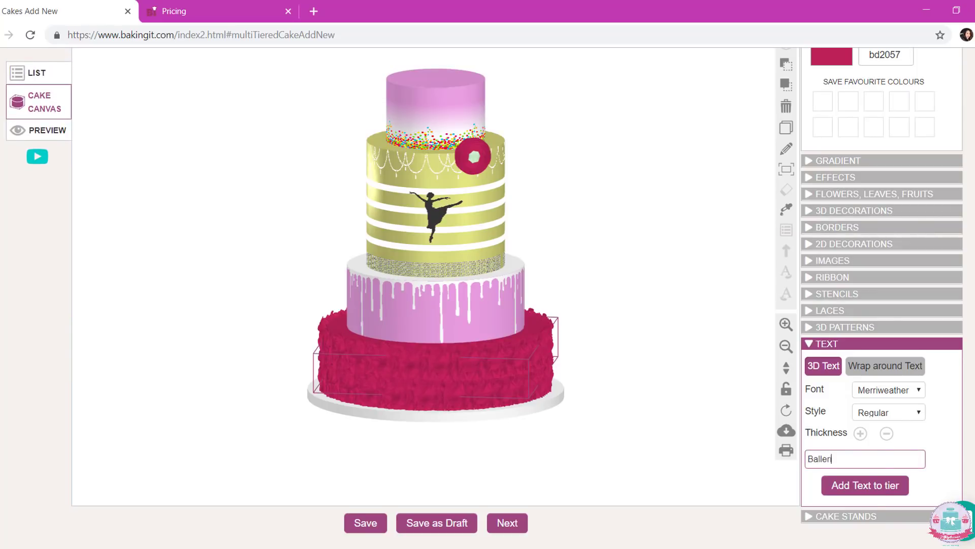
type("ina")
left_click(889, 389)
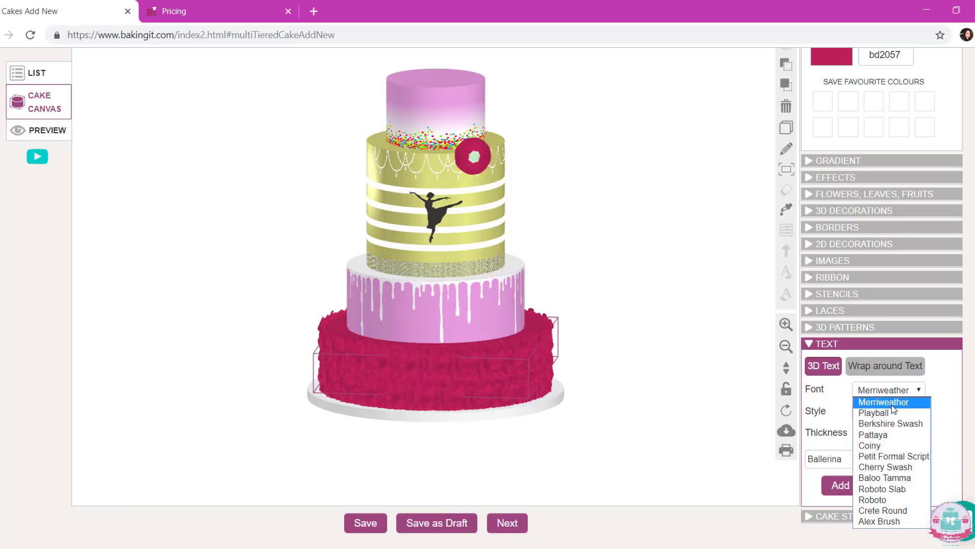
left_click(879, 521)
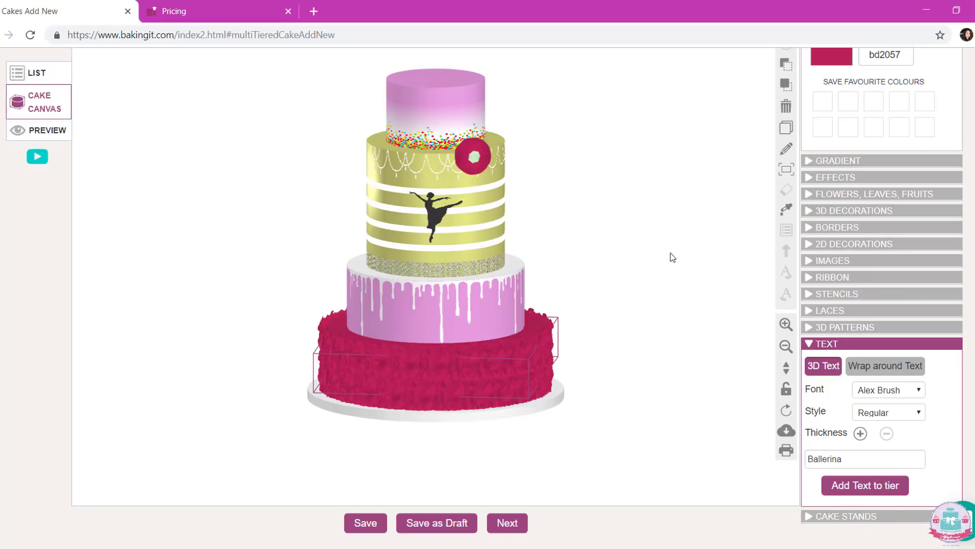
Add Ballerina as wrap-around text on the top tier and increase its size
left_click(864, 373)
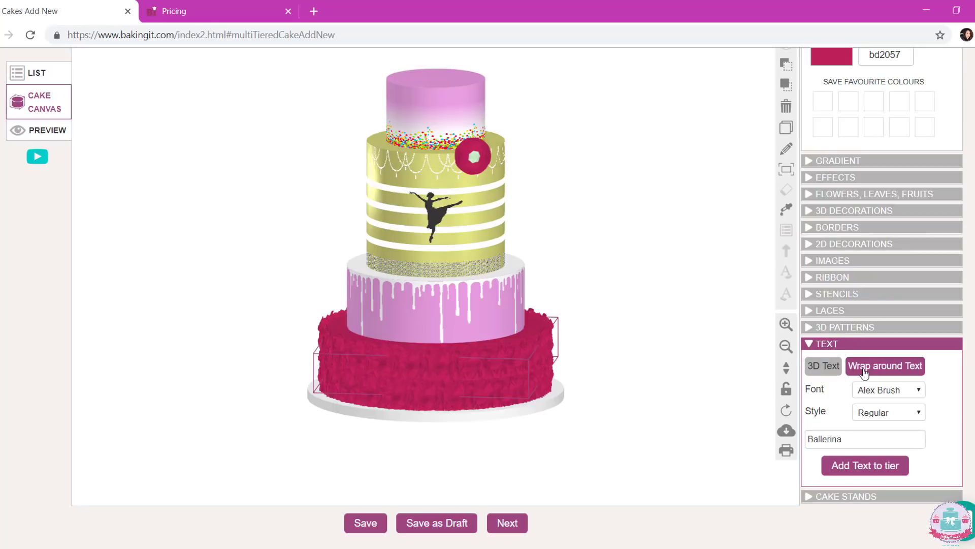
left_click(454, 165)
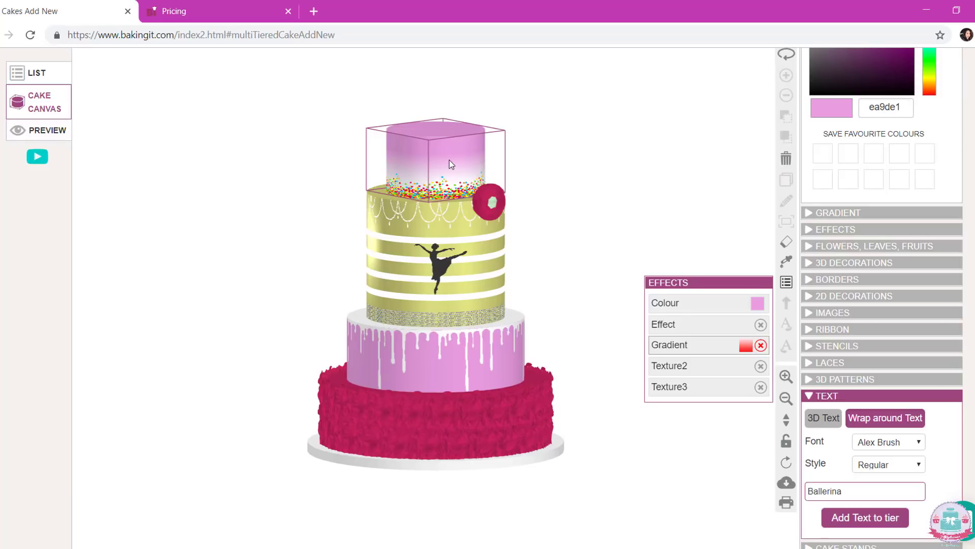
left_click(859, 528)
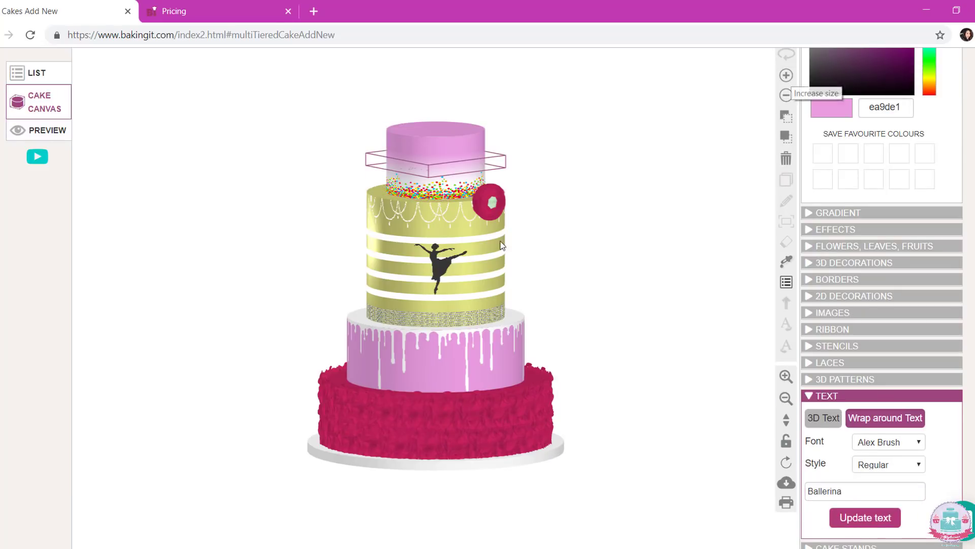
left_click(790, 75)
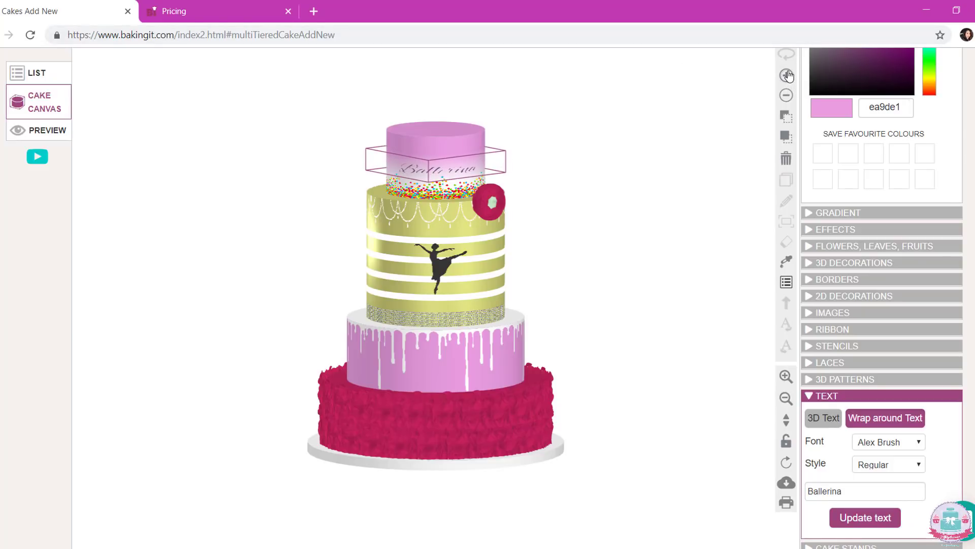
Move the Ballerina text slightly higher on the top tier and change its font to Pattaya
left_click(452, 158)
left_click_drag(452, 159, 452, 154)
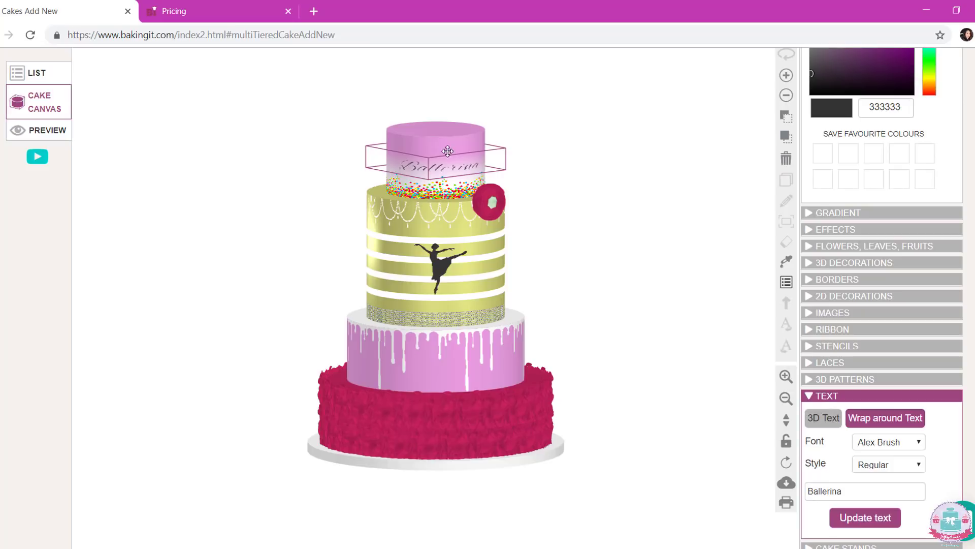
left_click(889, 441)
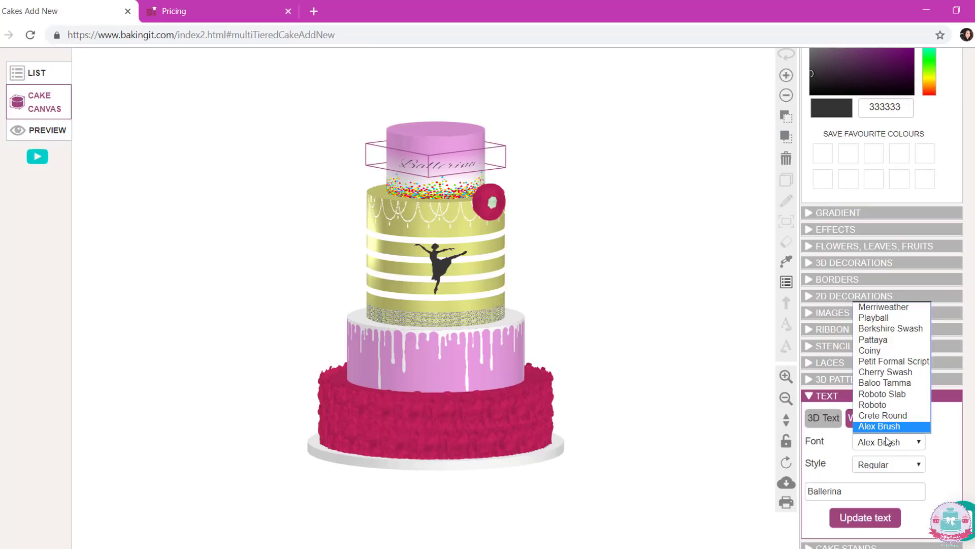
left_click(887, 341)
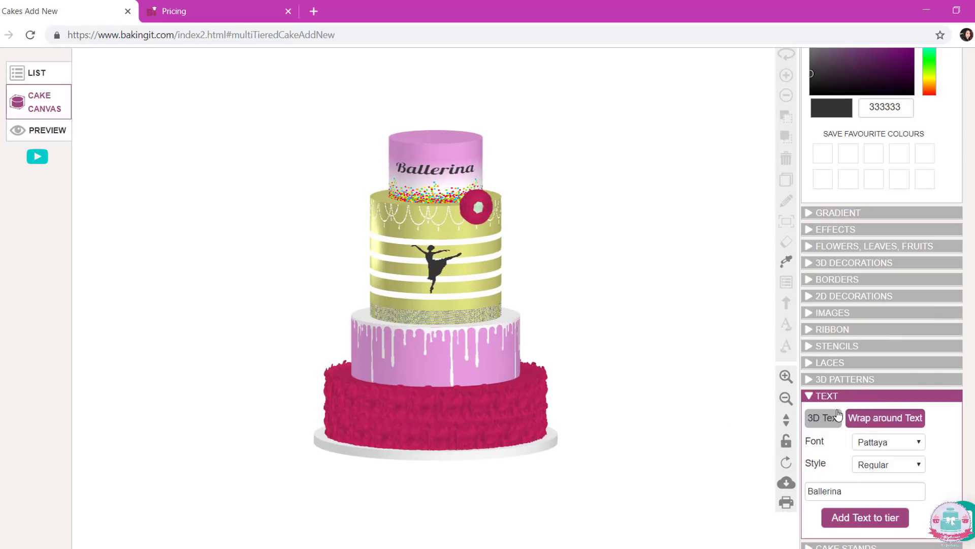
Place the whole cake on the wooden cake stand Stand 5
left_click(813, 395)
scroll(771, 356, "down", 1)
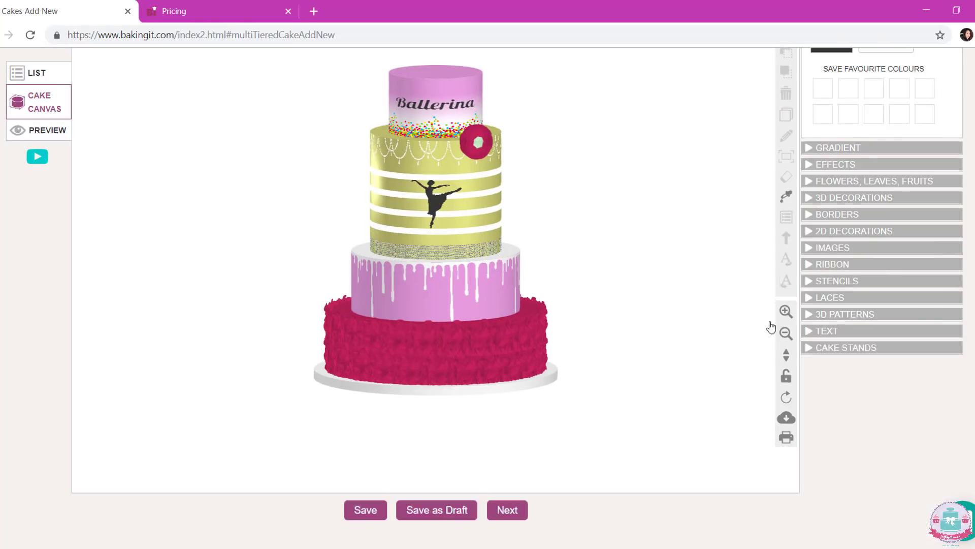
left_click(809, 347)
scroll(820, 427, "down", 1)
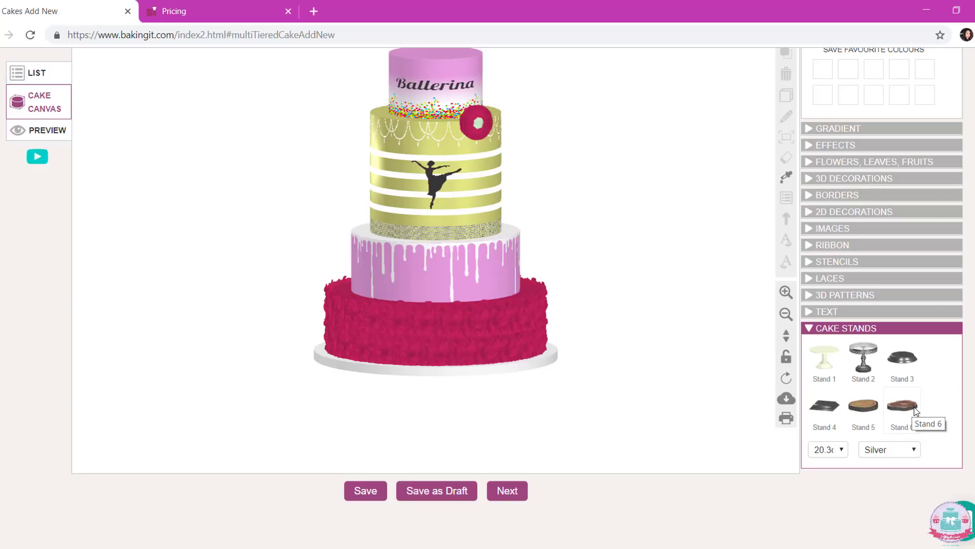
scroll(916, 410, "up", 2)
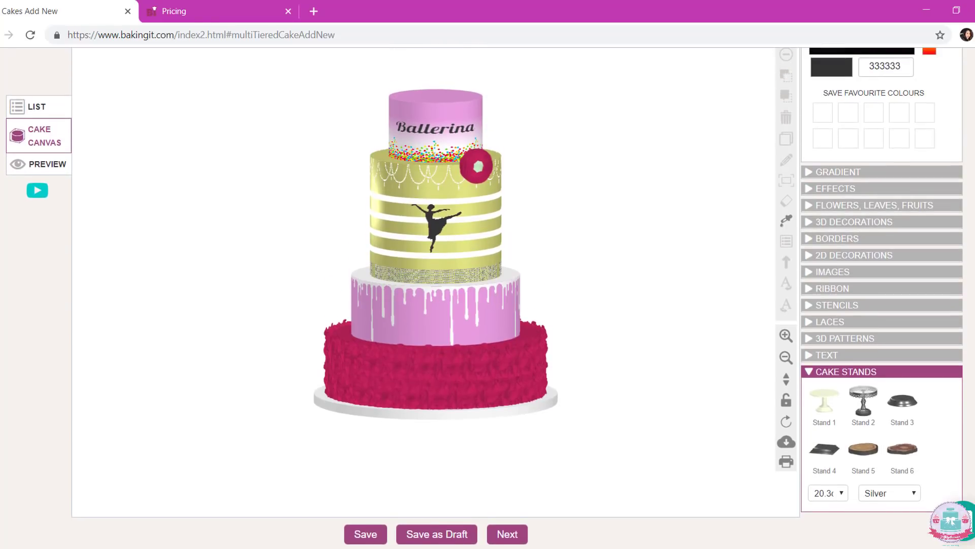
scroll(886, 482, "up", 1)
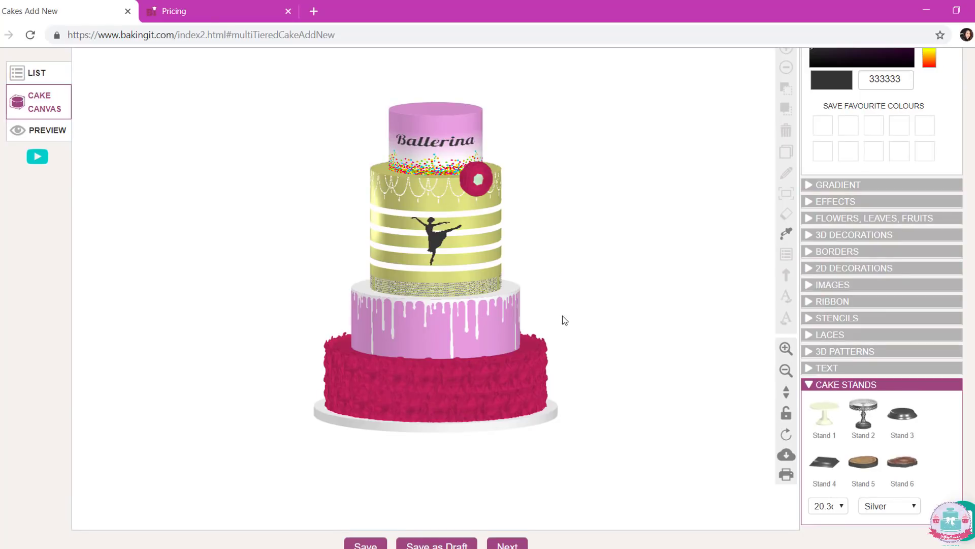
left_click(862, 457)
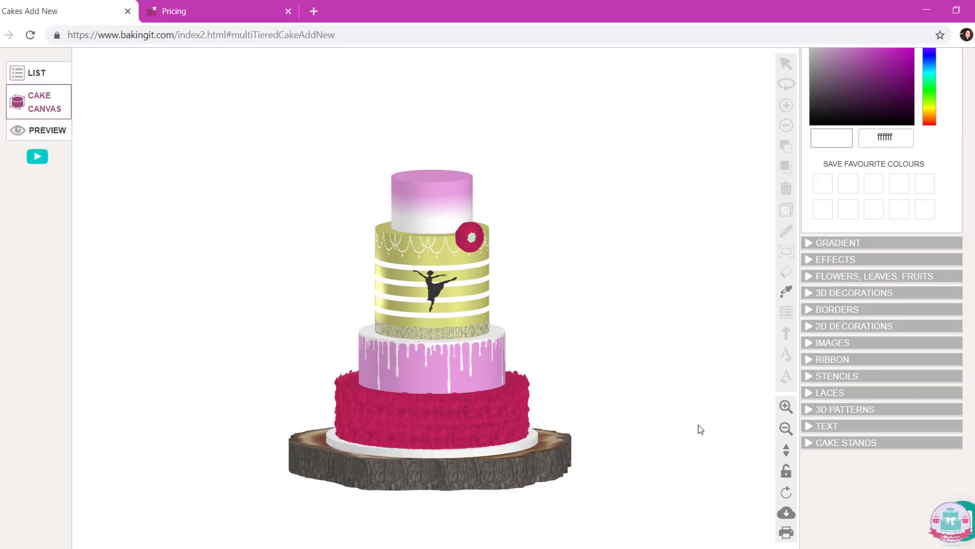
scroll(697, 390, "up", 1)
scroll(659, 342, "down", 2)
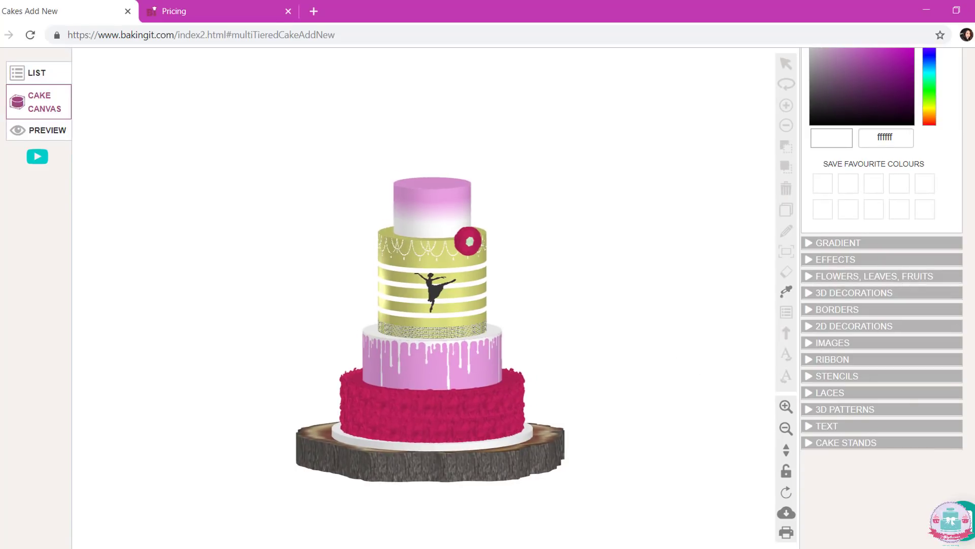
scroll(2, 233, "up", 1)
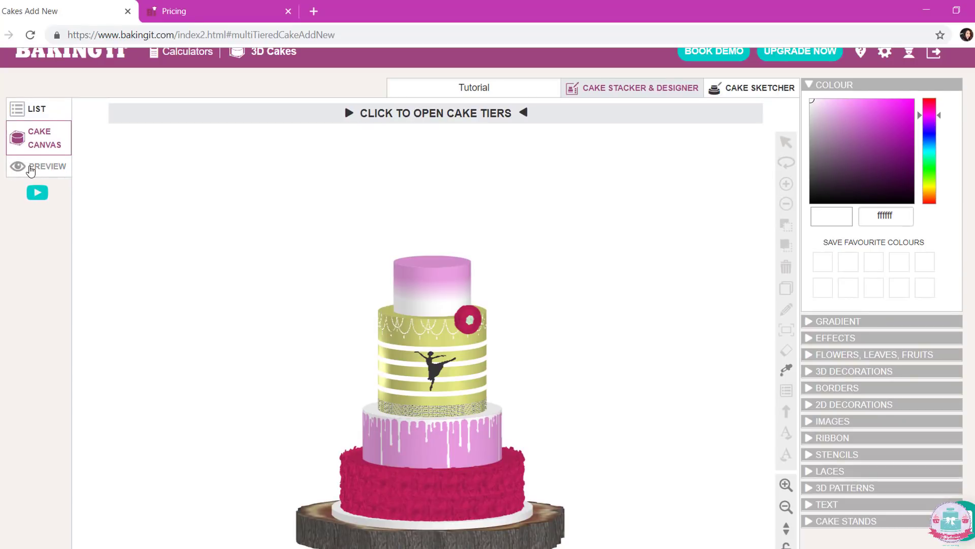
Generate the cake preview and examine its 3D cake and sketch views
left_click(32, 168)
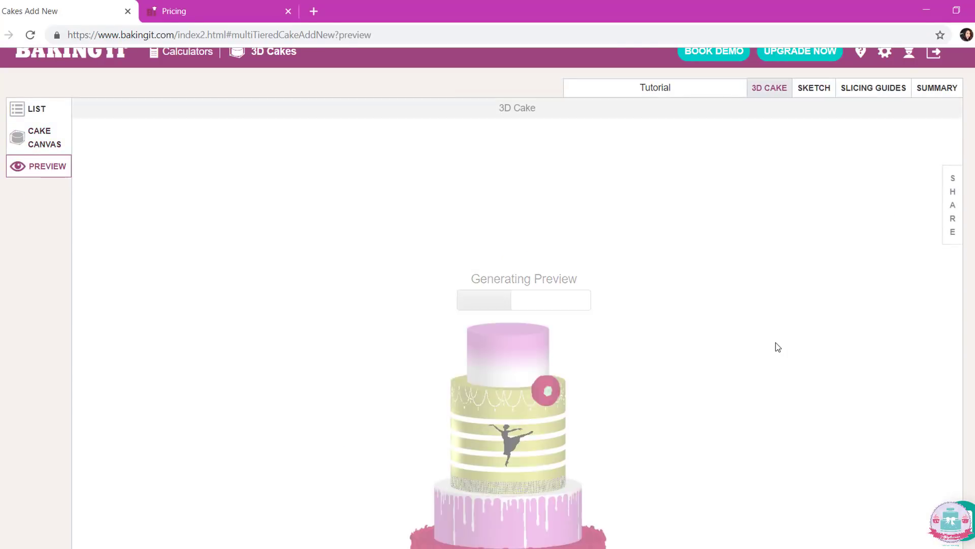
scroll(800, 338, "down", 3)
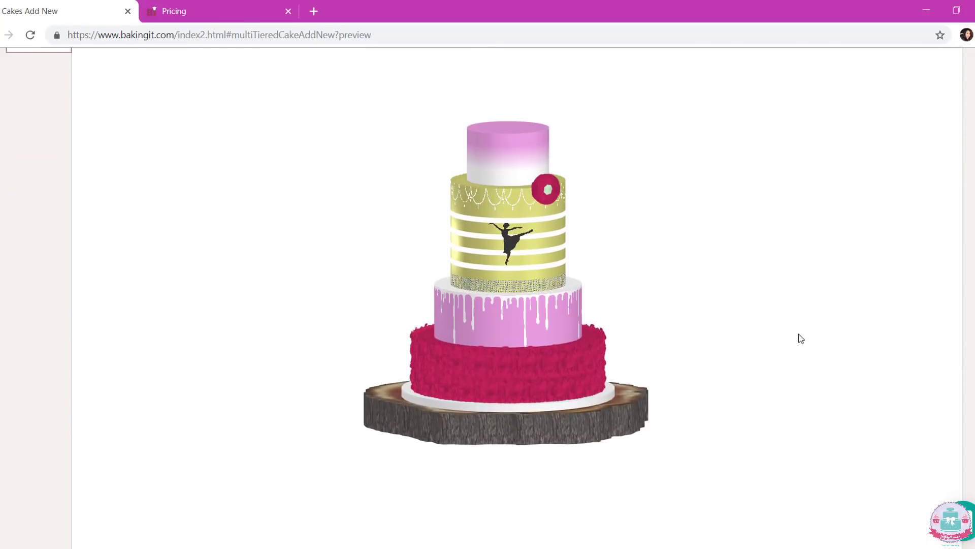
scroll(801, 338, "up", 4)
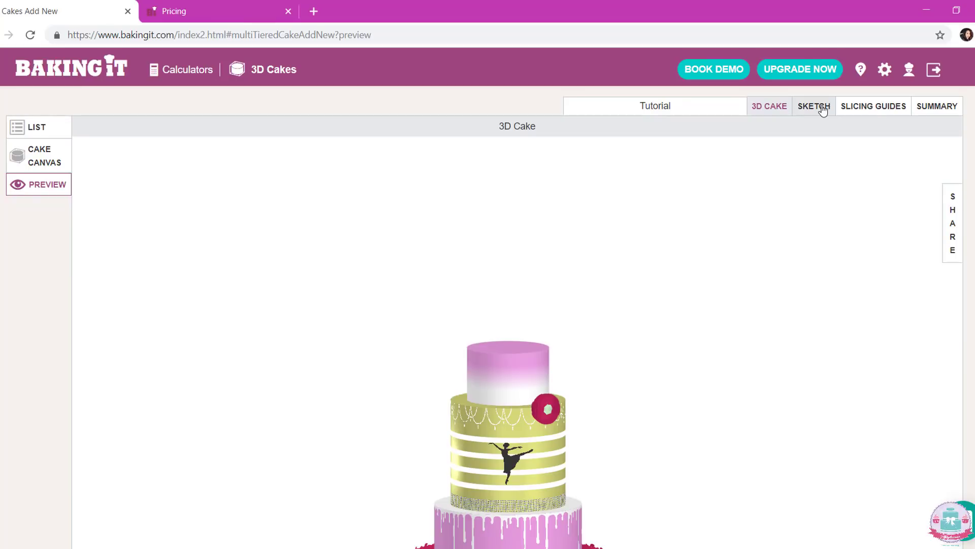
scroll(823, 109, "down", 3)
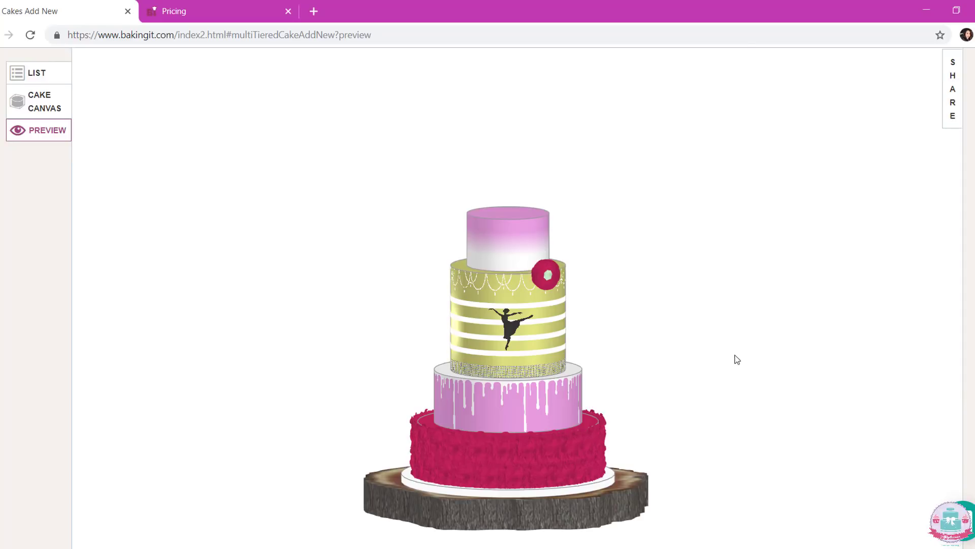
scroll(737, 360, "up", 3)
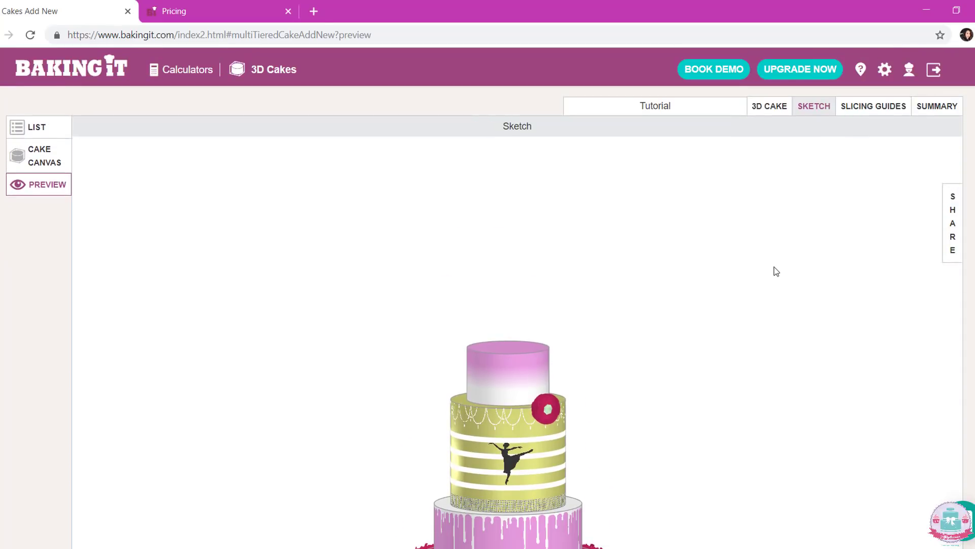
Review the slicing guides from the base tier to the dummy tier, and check the cake summary
left_click(880, 108)
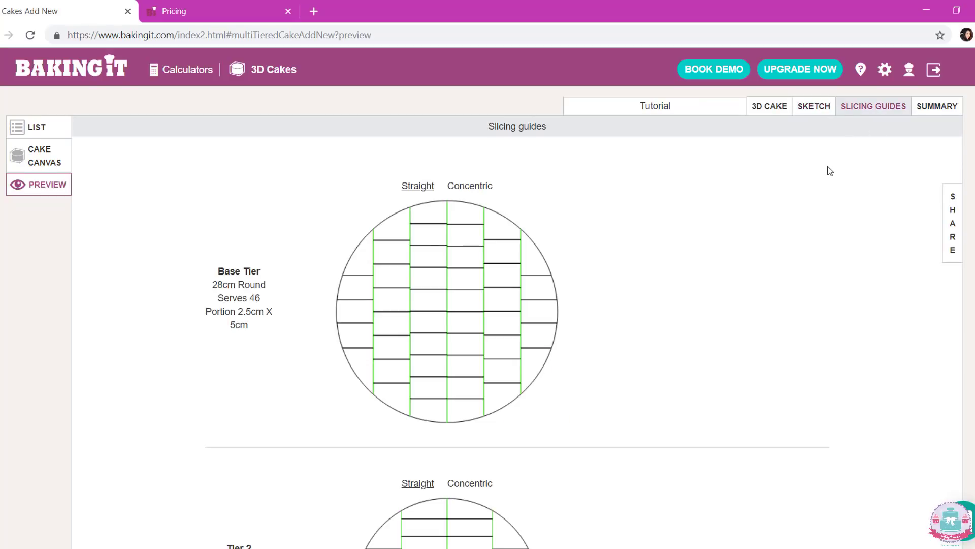
scroll(713, 323, "down", 4)
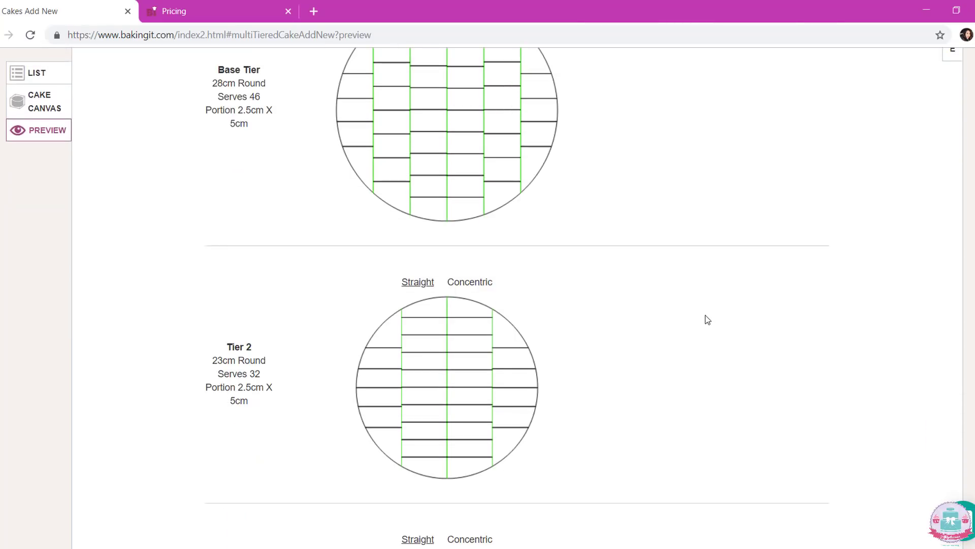
scroll(709, 321, "down", 4)
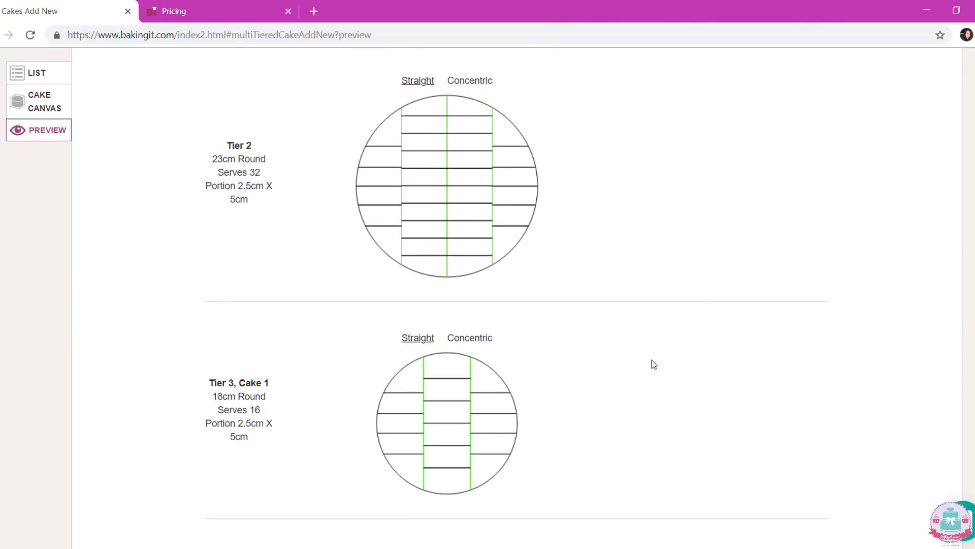
scroll(608, 411, "down", 6)
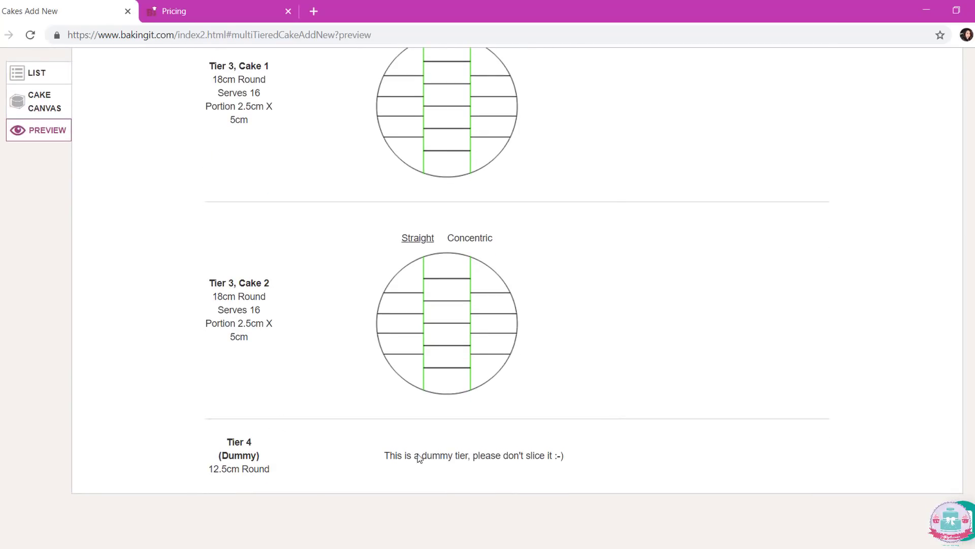
left_click_drag(384, 456, 589, 461)
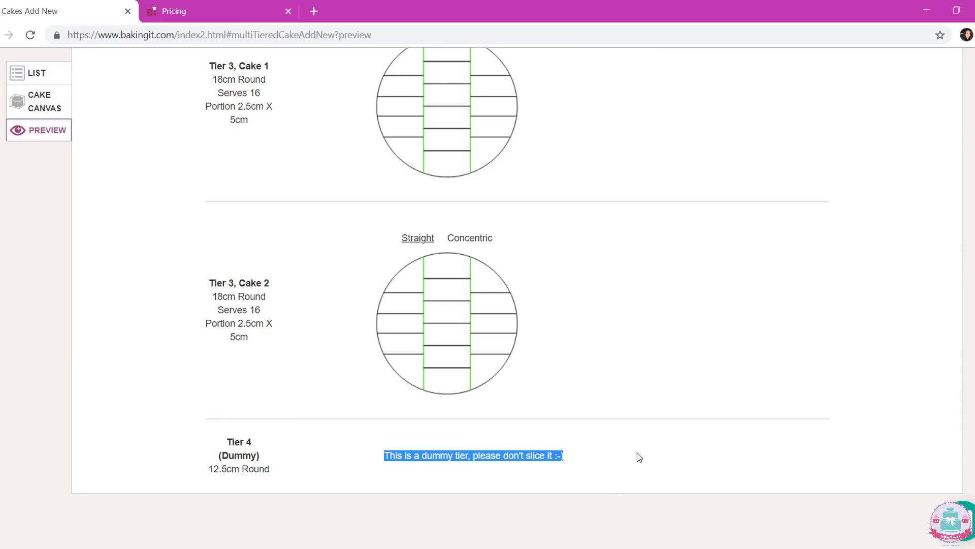
scroll(640, 454, "up", 9)
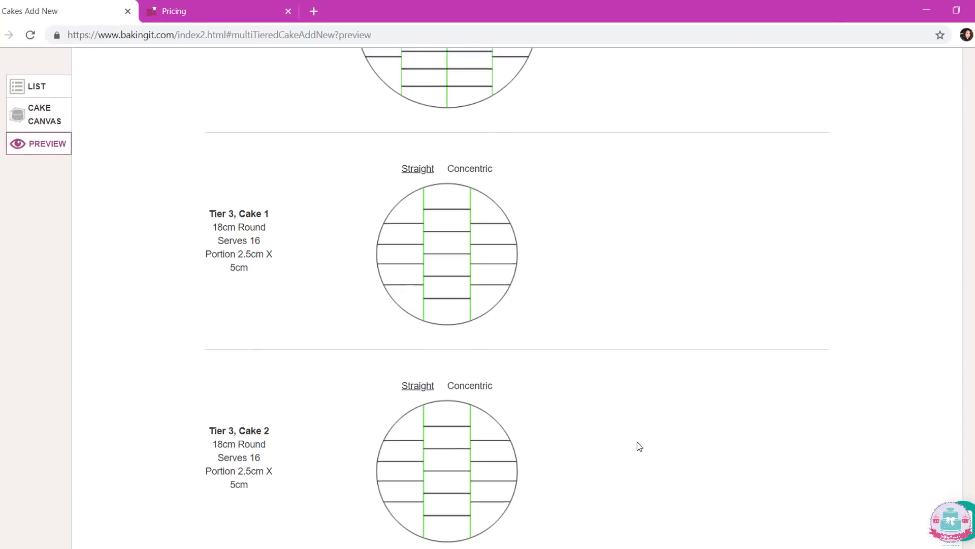
scroll(260, 325, "up", 4)
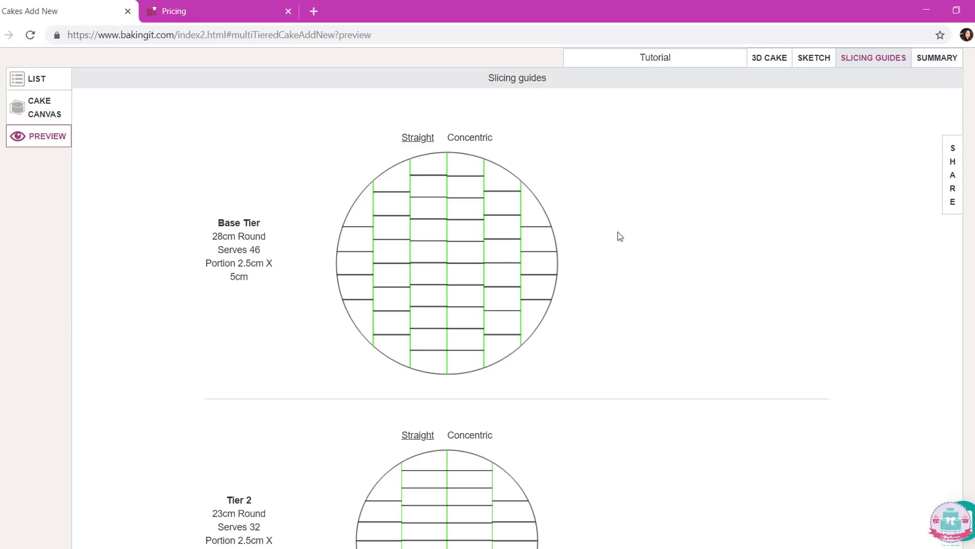
left_click(936, 60)
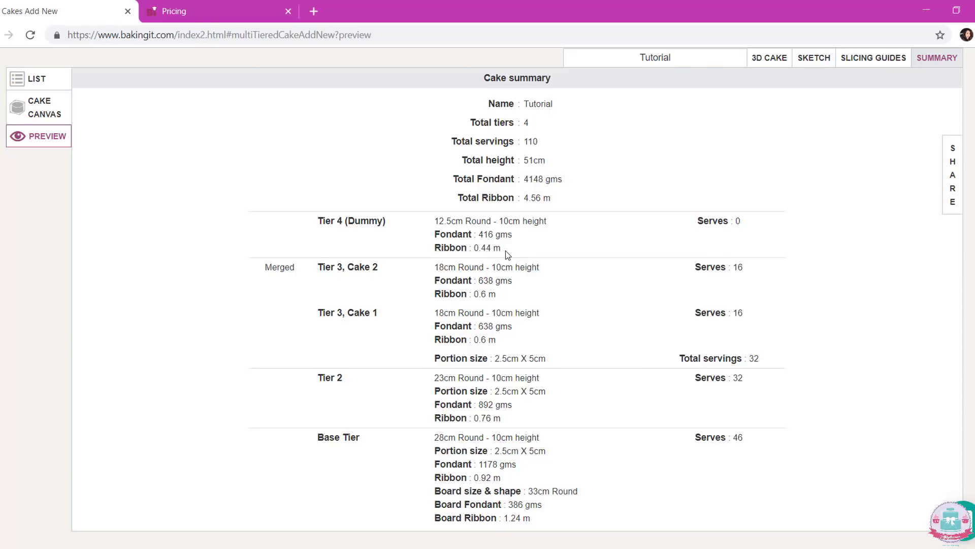
scroll(856, 255, "up", 1)
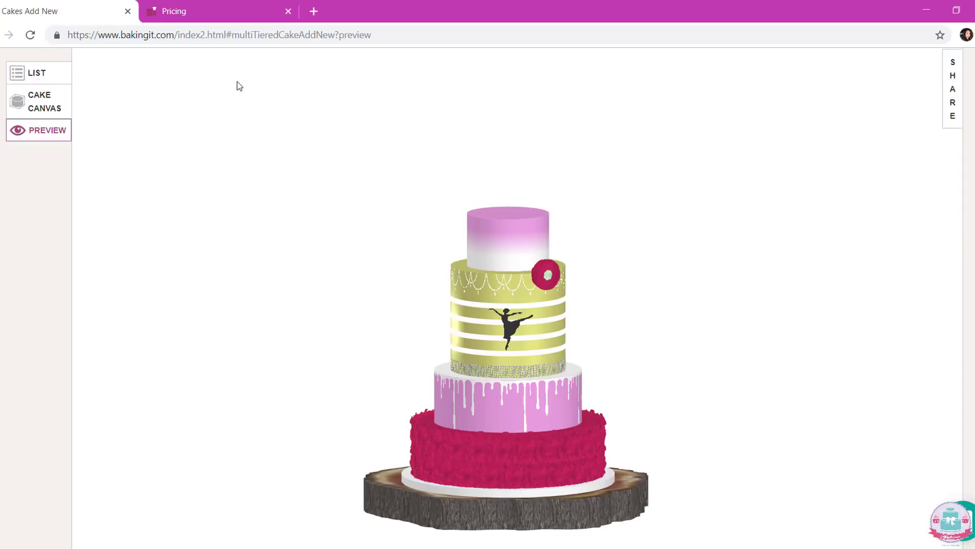
Switch to the Pricing page and read the Cake Designer plan's details on stacking, designing and sketching 3D cakes
left_click(183, 8)
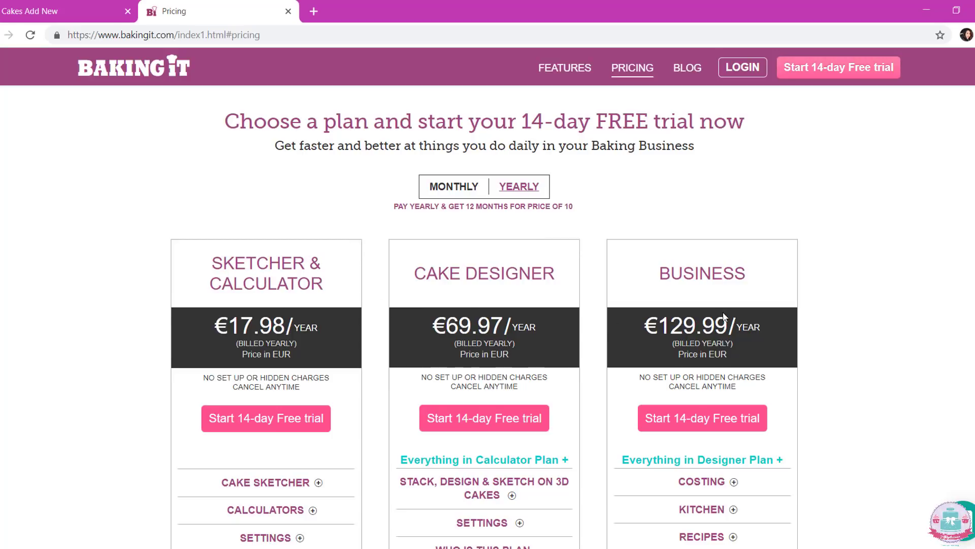
scroll(749, 273, "down", 1)
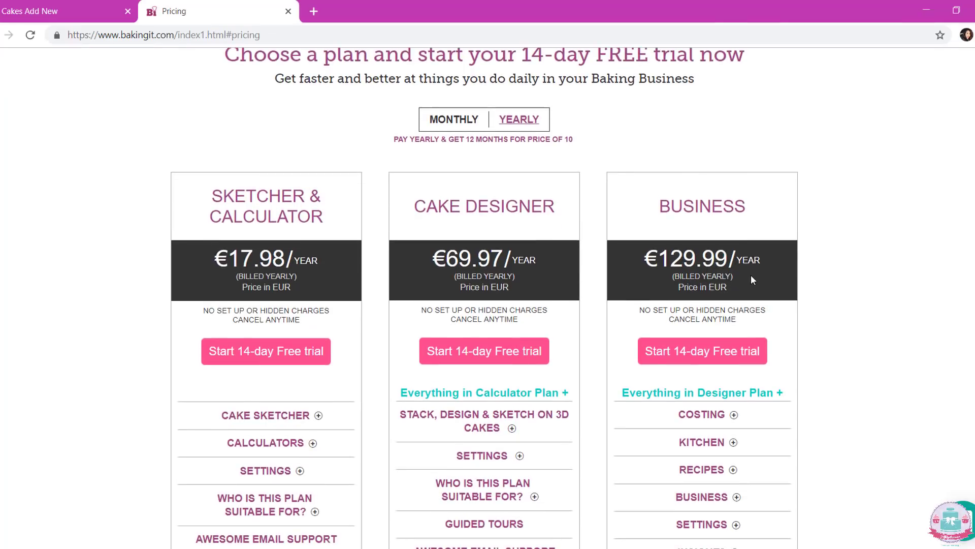
scroll(490, 305, "down", 1)
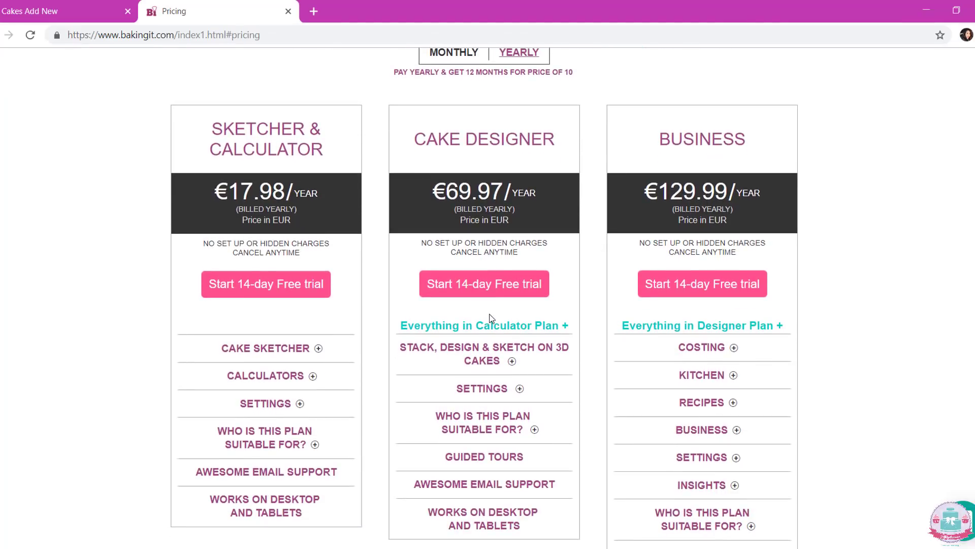
left_click(513, 362)
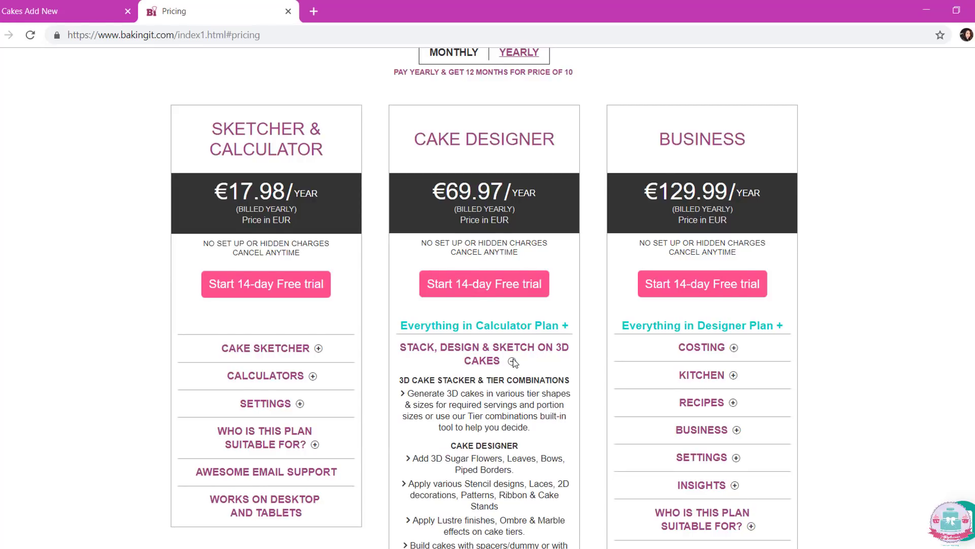
scroll(513, 362, "down", 1)
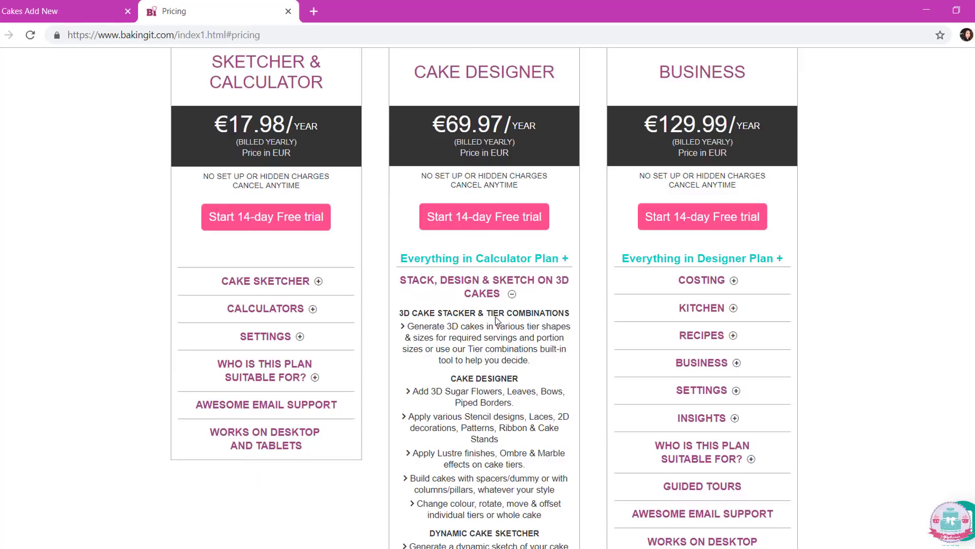
scroll(500, 325, "down", 1)
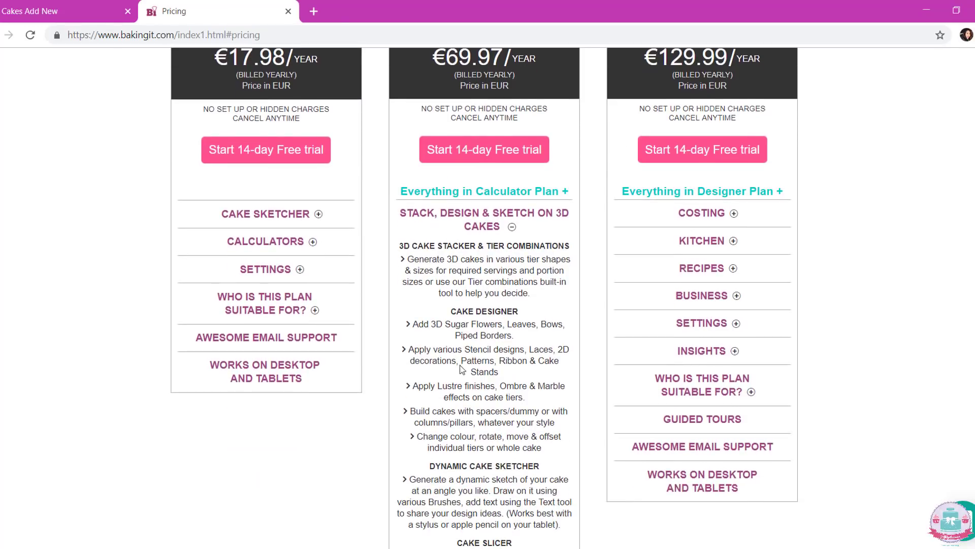
scroll(523, 335, "down", 1)
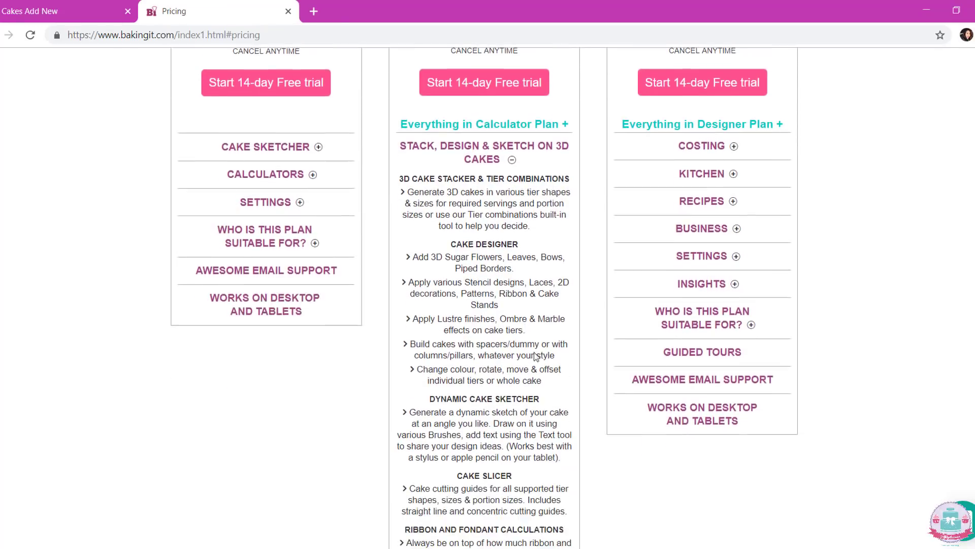
Finish reading and collapse the Cake Designer plan's 3D cake details, and review the Sketcher & Calculator plan's Cake Sketcher details
scroll(528, 415, "down", 1)
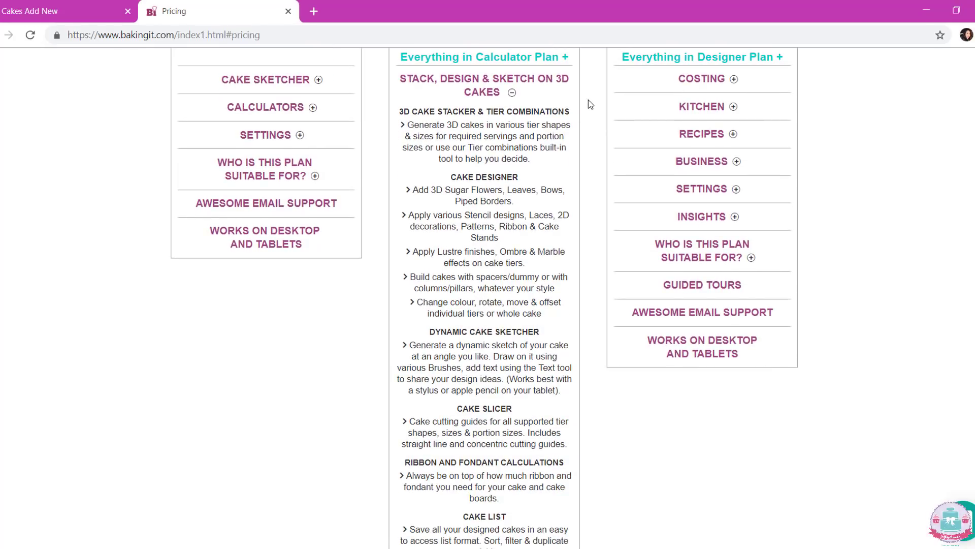
left_click(513, 93)
scroll(514, 108, "up", 5)
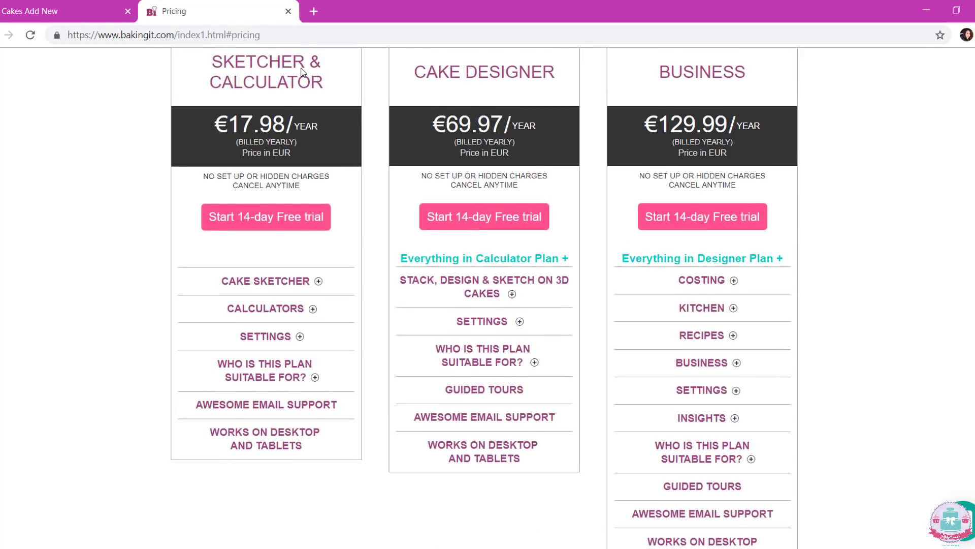
left_click(318, 348)
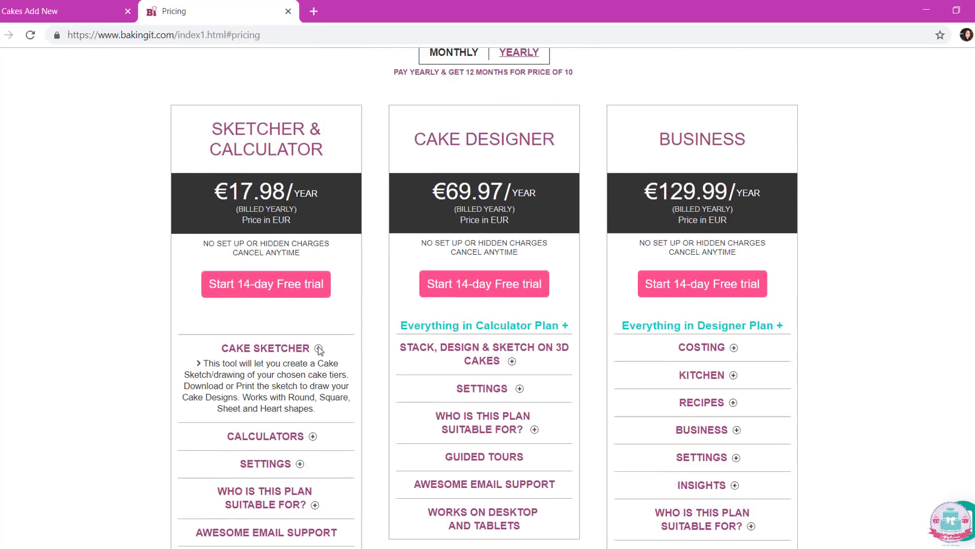
scroll(311, 352, "down", 1)
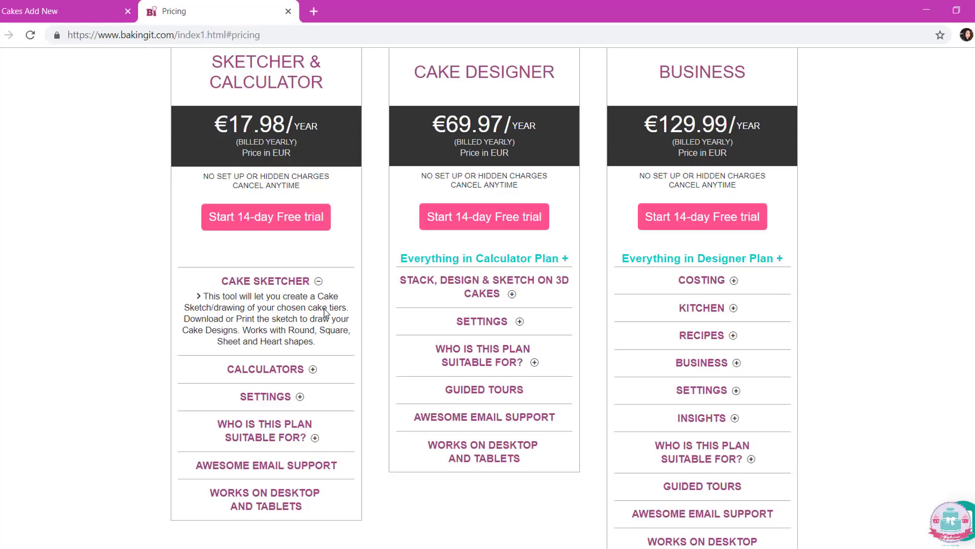
left_click(318, 282)
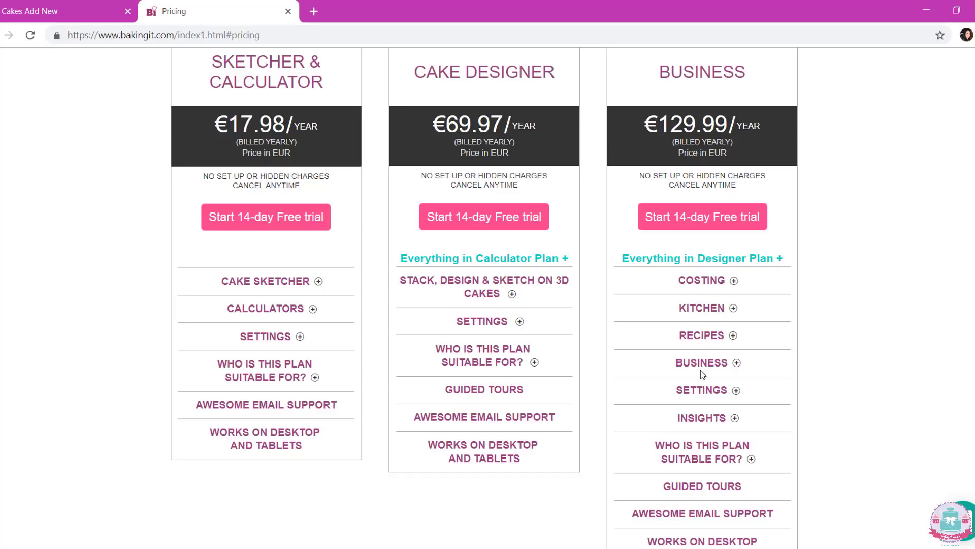
Read the Business plan's Kitchen details, collapse them, and return to the overview of the three yearly plans
left_click(733, 308)
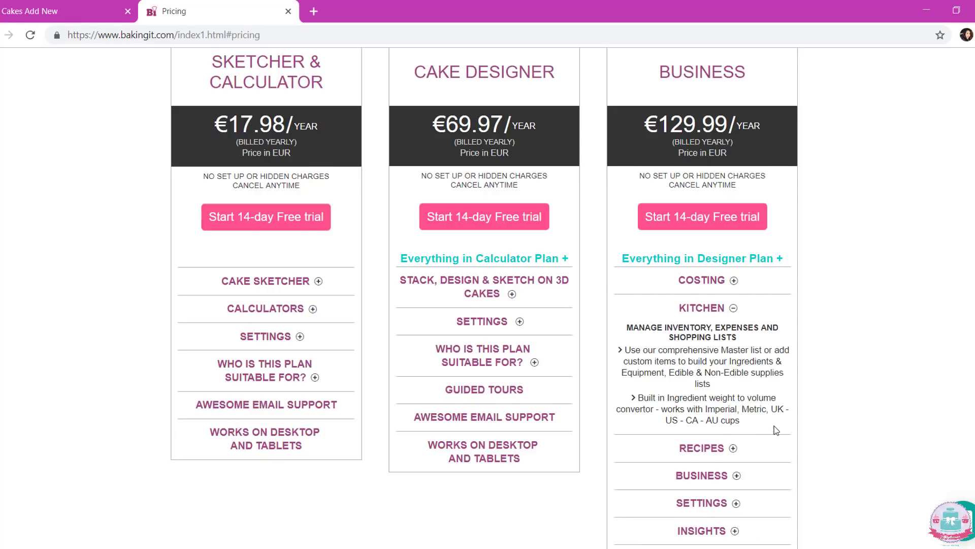
scroll(772, 424, "down", 1)
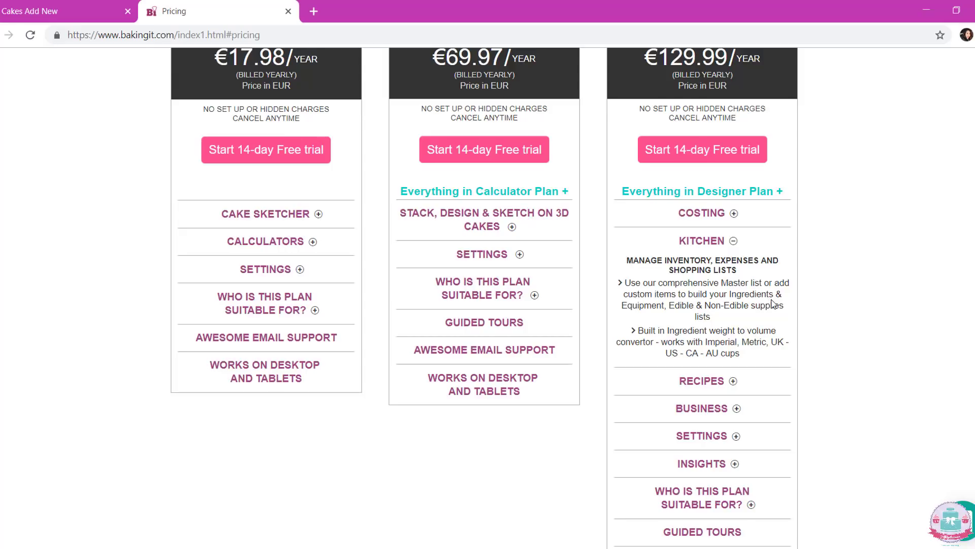
left_click(734, 241)
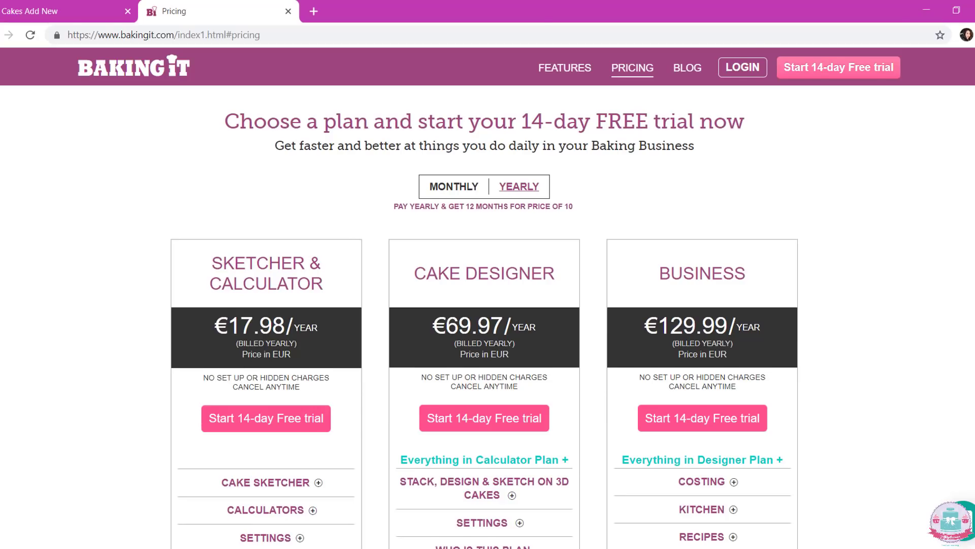
scroll(973, 275, "down", 1)
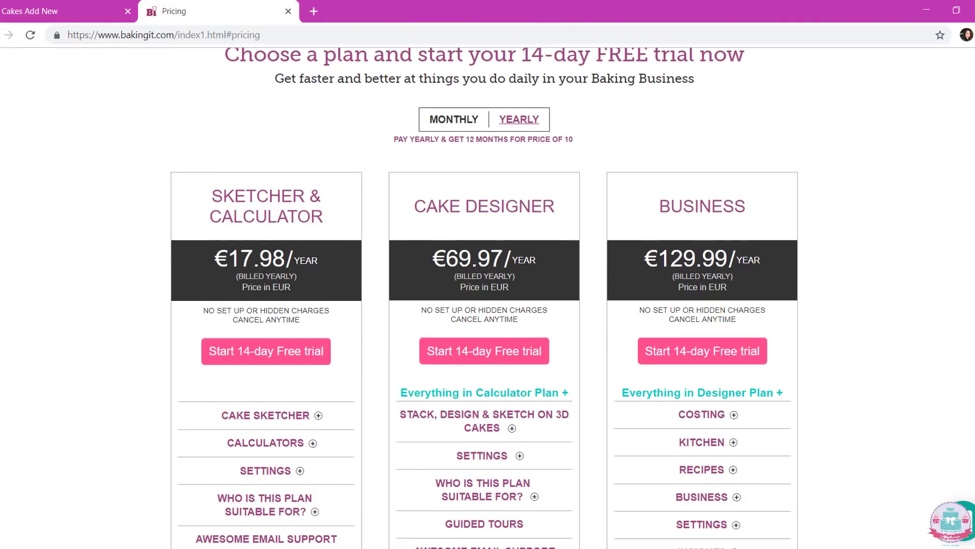